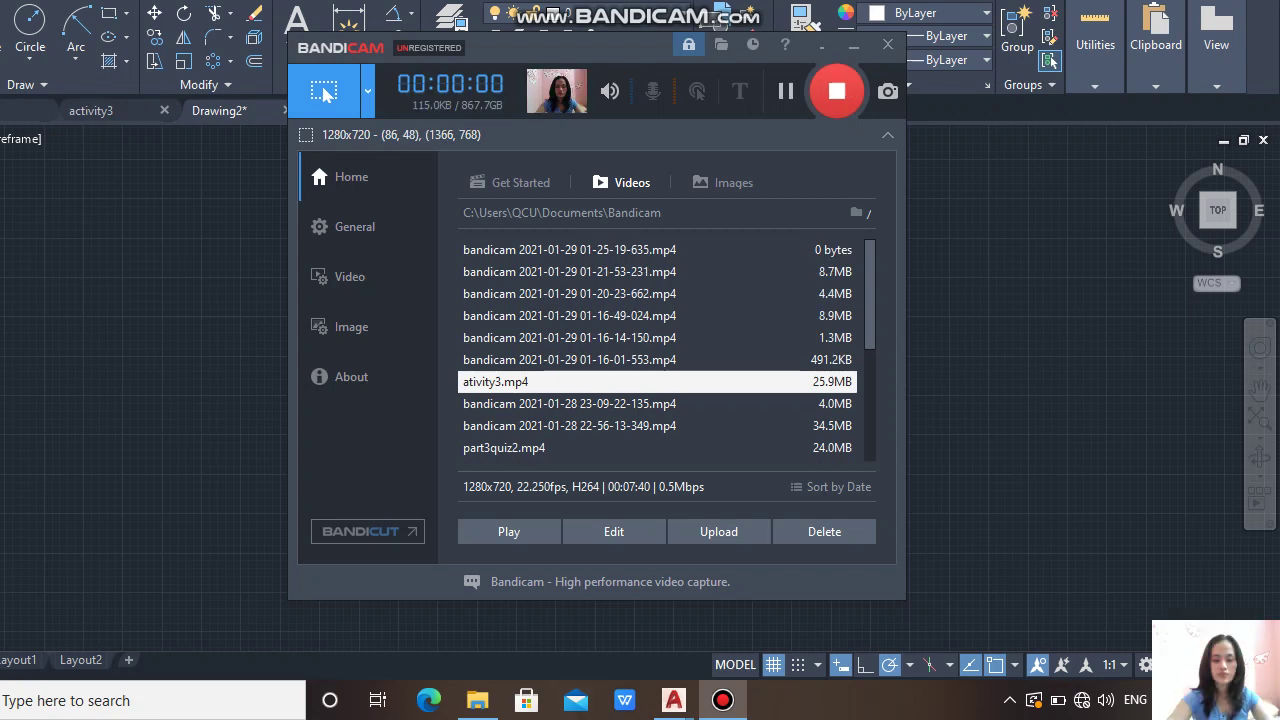
- Draw a radius-75 outer circle and a small concentric circle at the same centre
left_click(770, 585)
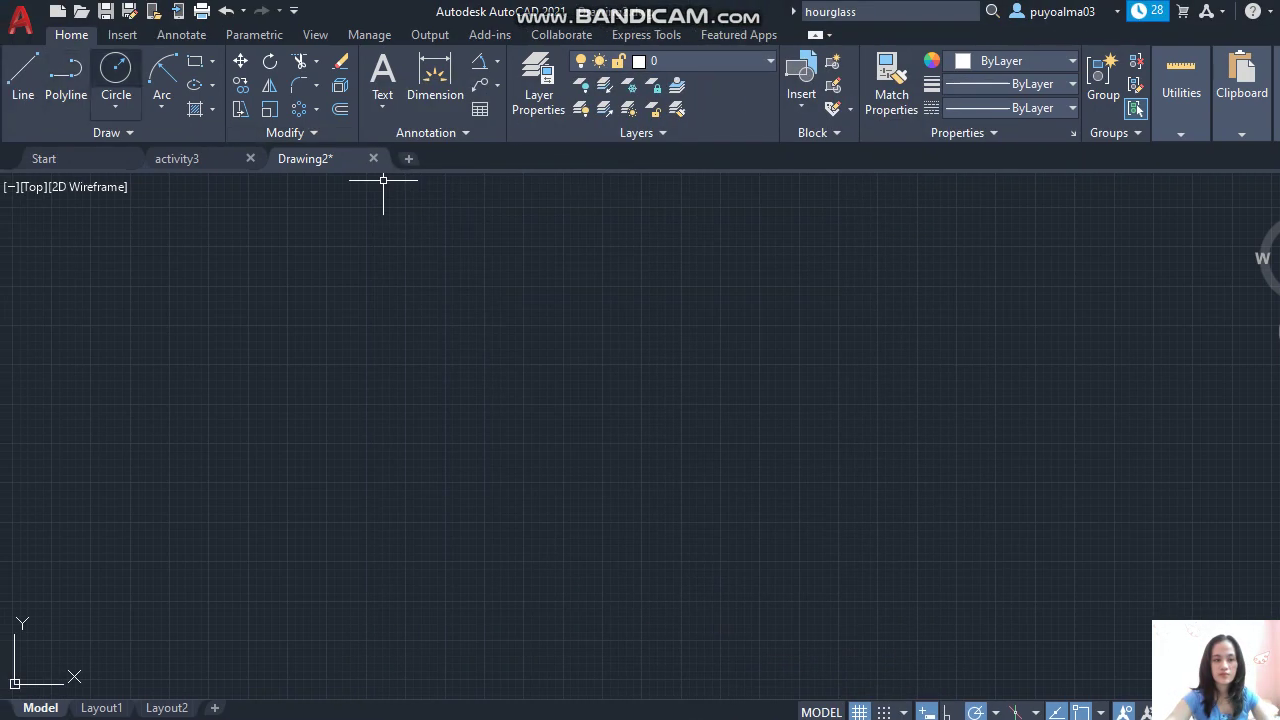
left_click(115, 70)
left_click(675, 433)
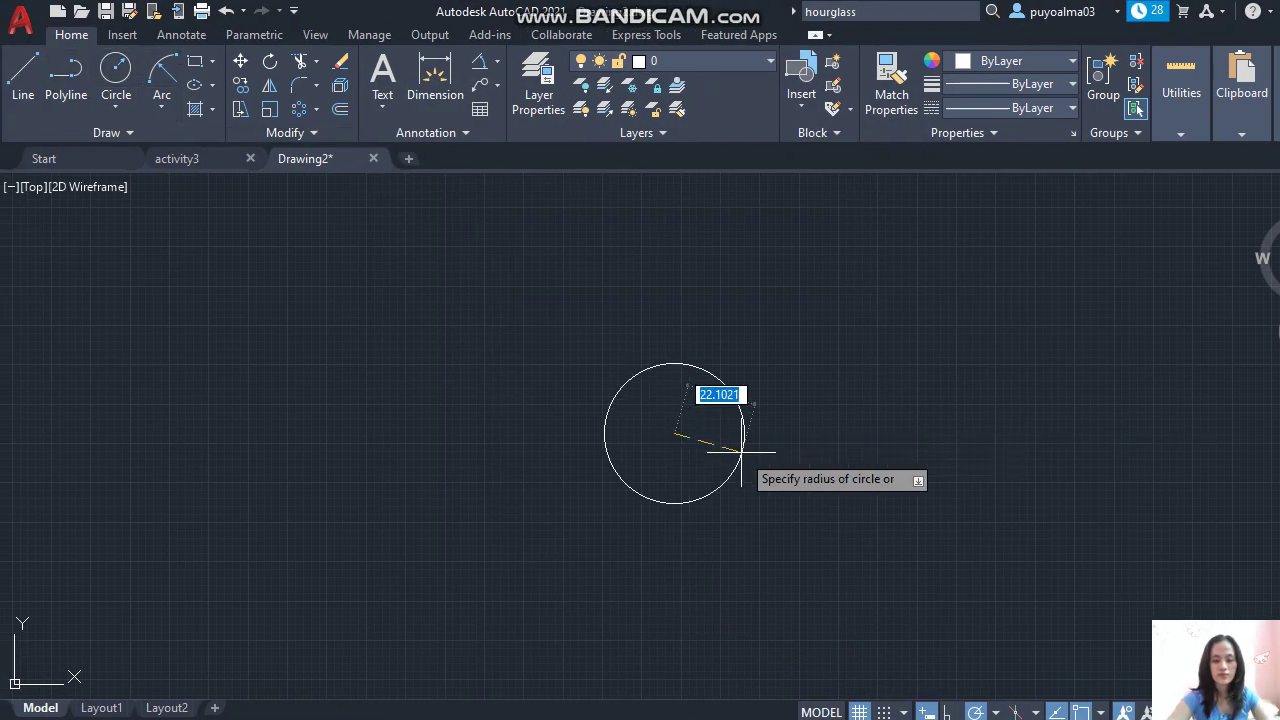
key("Return")
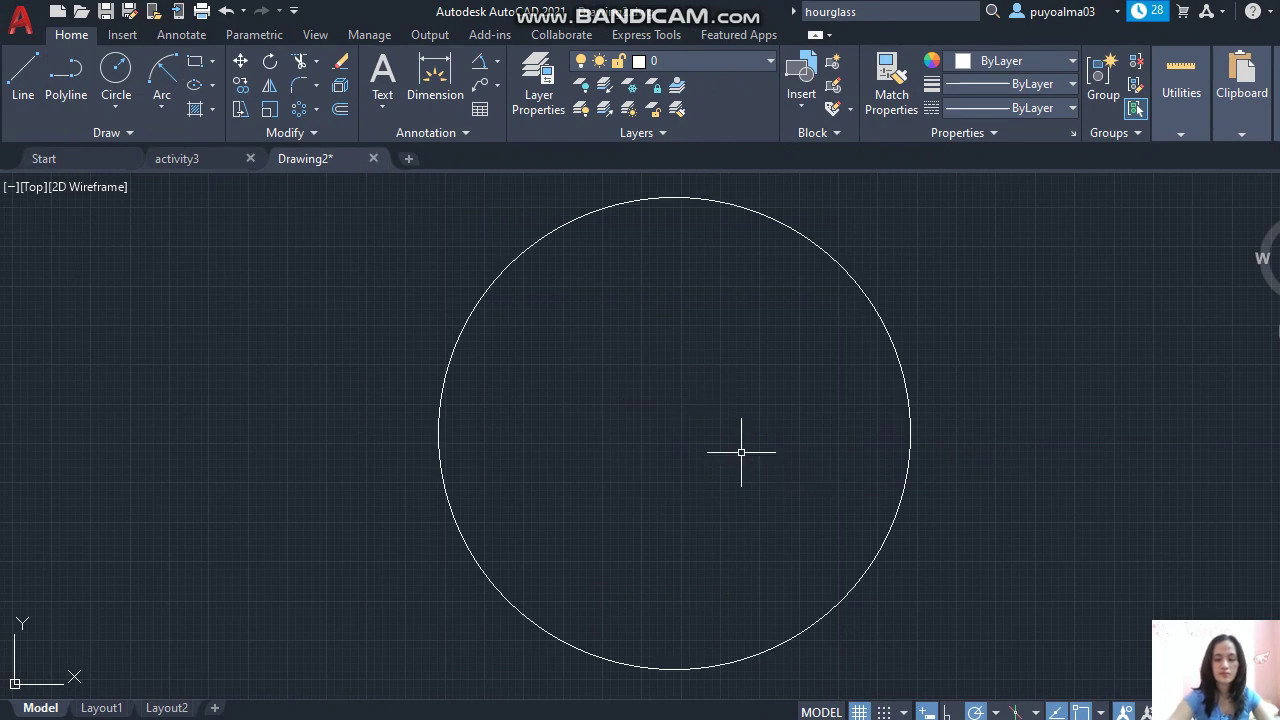
key("Return")
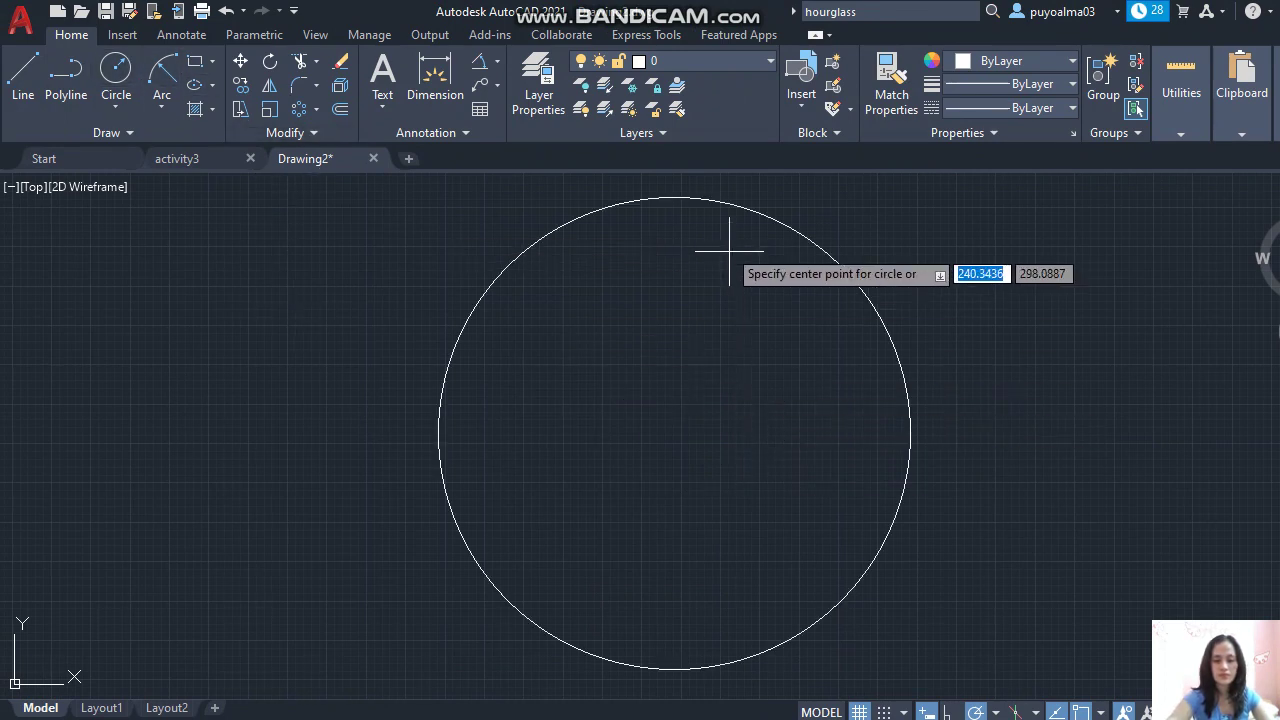
left_click(675, 433)
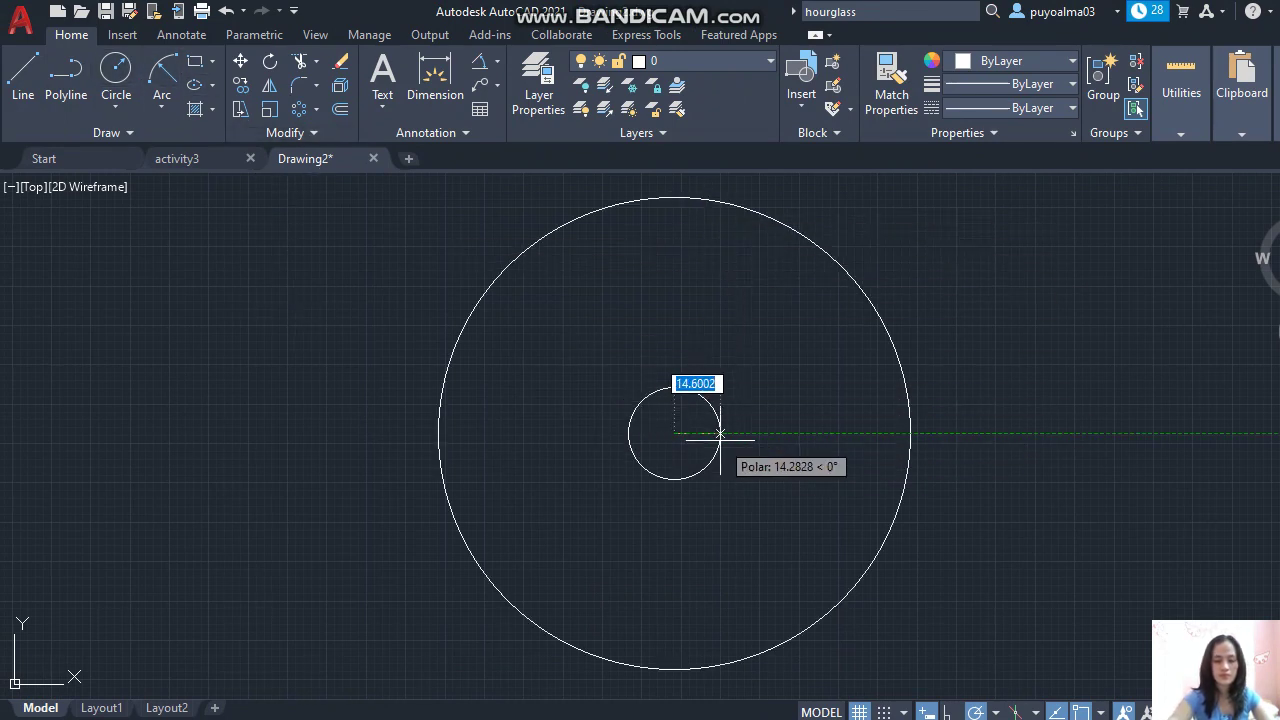
type("1")
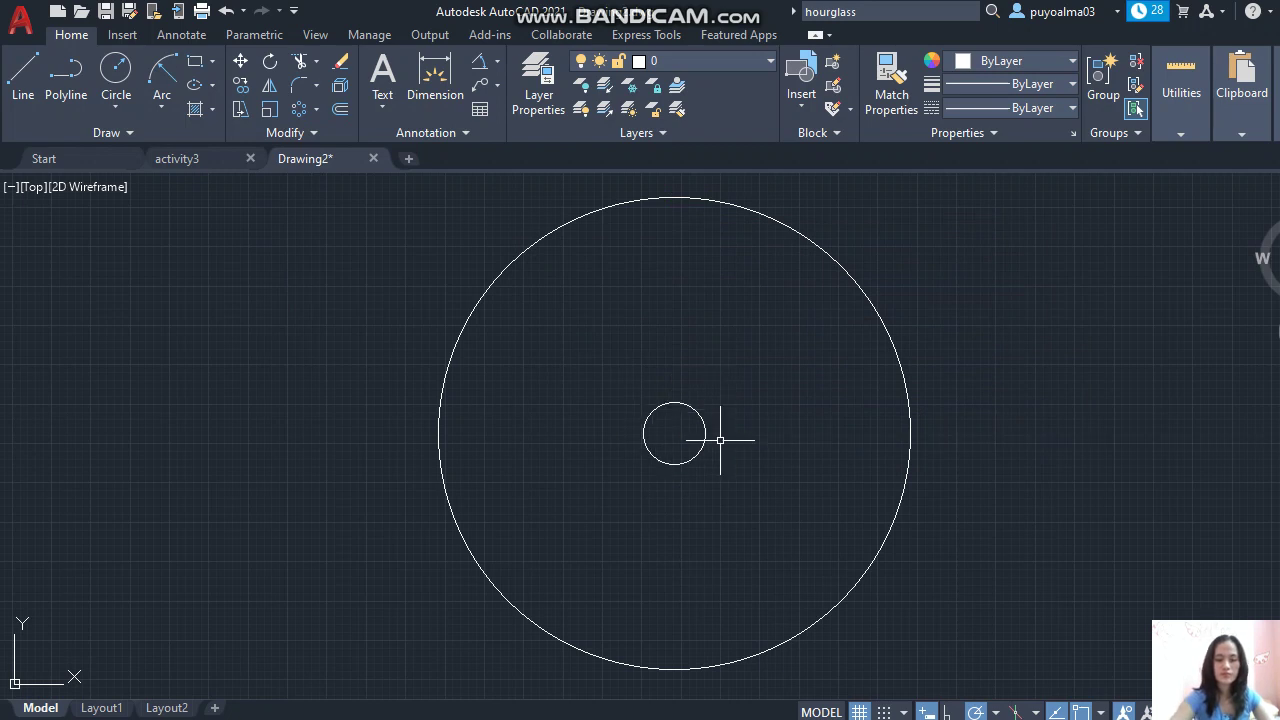
- Draw a 25-unit vertical line straight down from the circles' centre
left_click(23, 72)
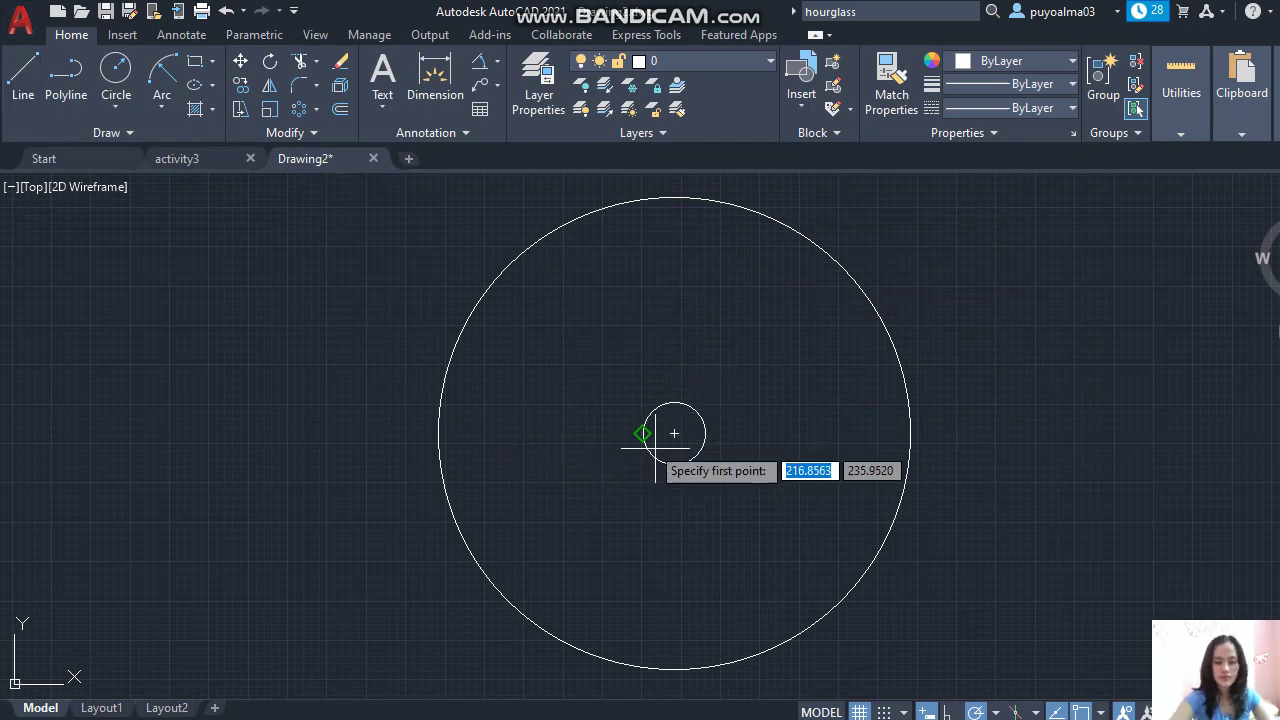
left_click(675, 433)
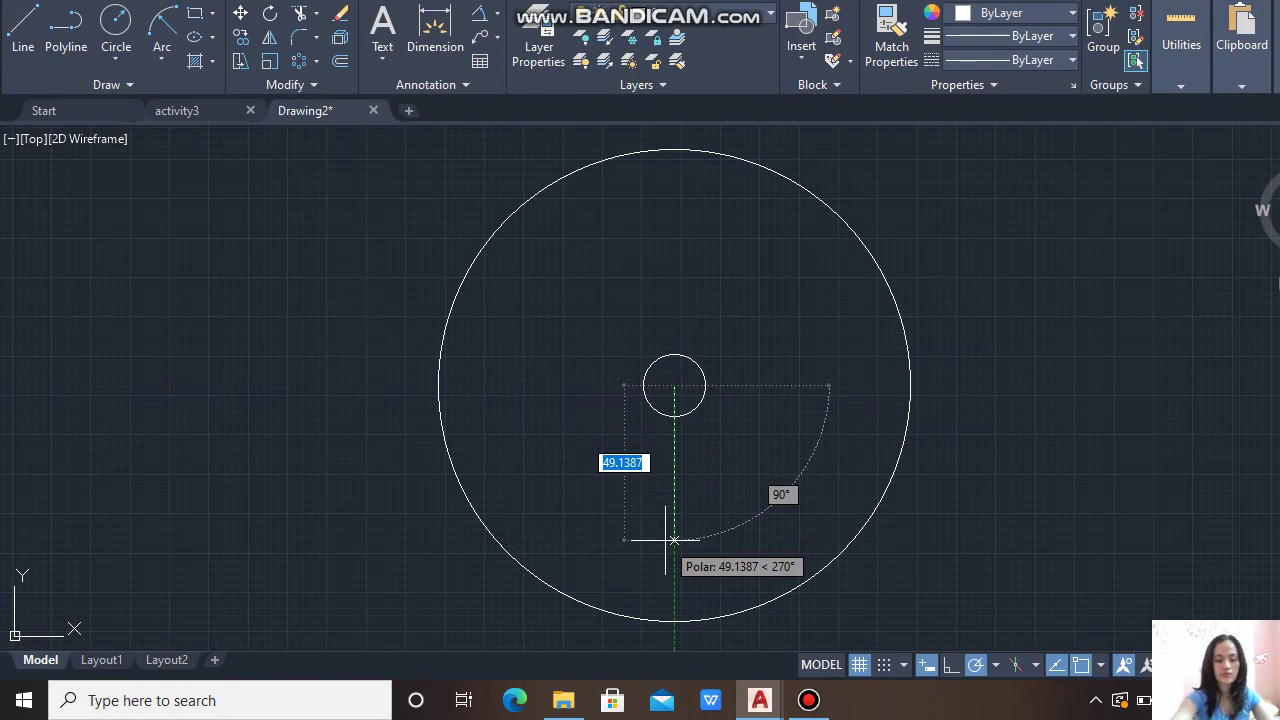
type("2")
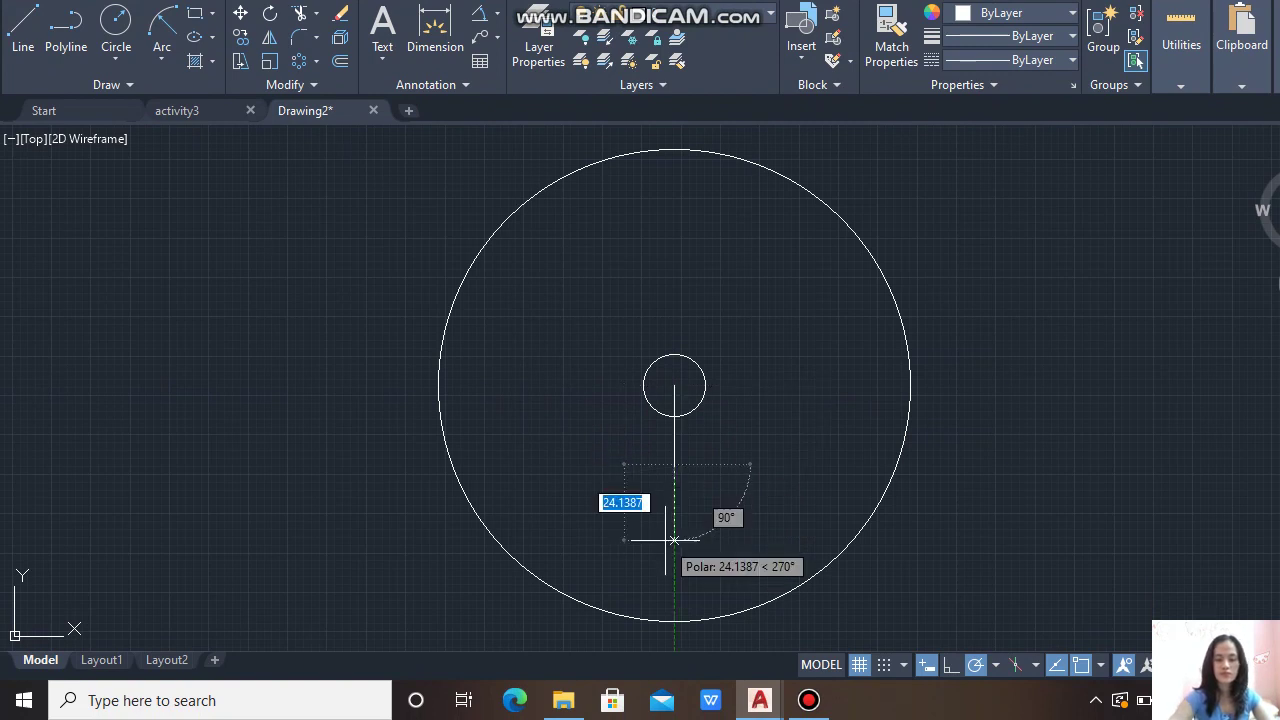
key("Return")
key("Return")
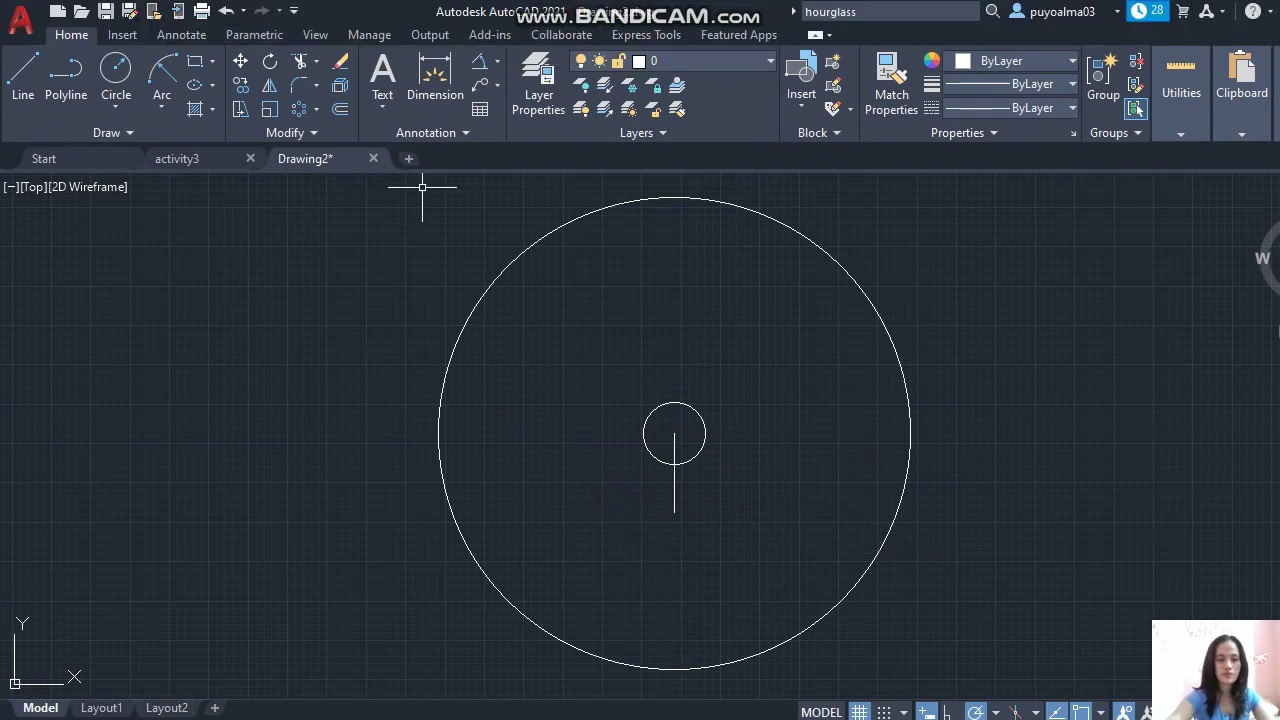
- Add a radius-5 circle centred on the line's bottom end
left_click(116, 72)
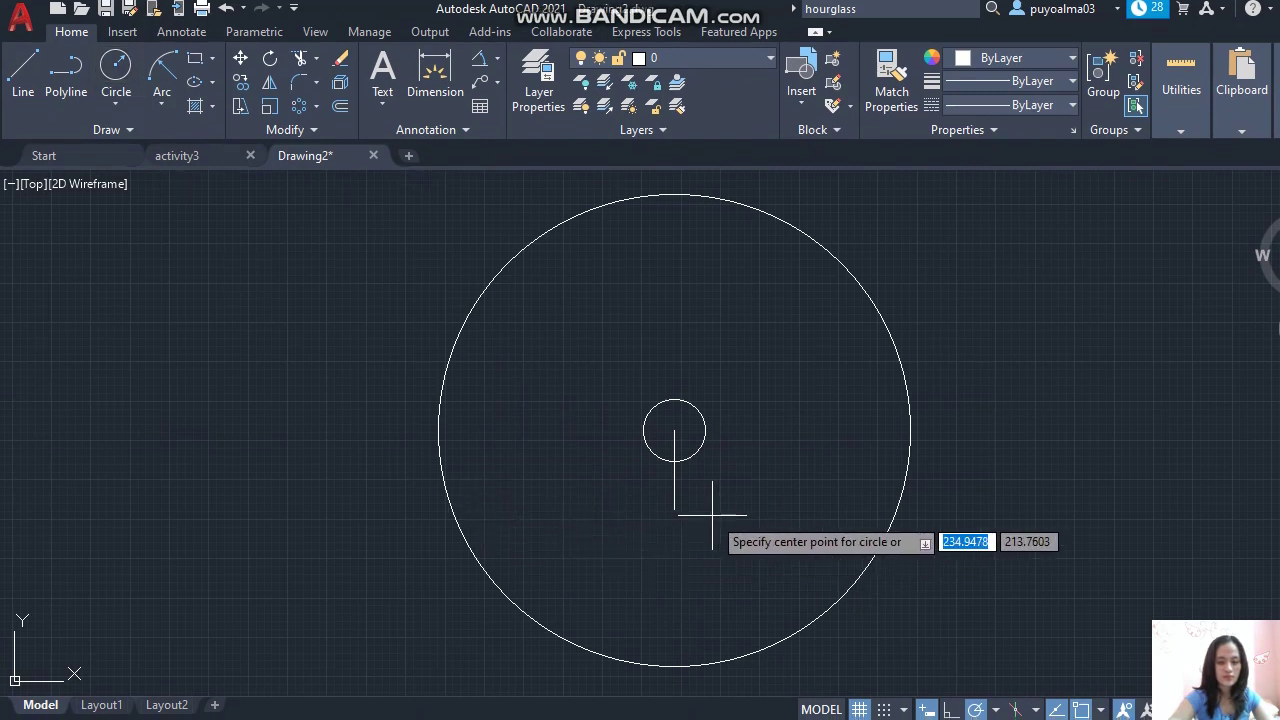
left_click(675, 509)
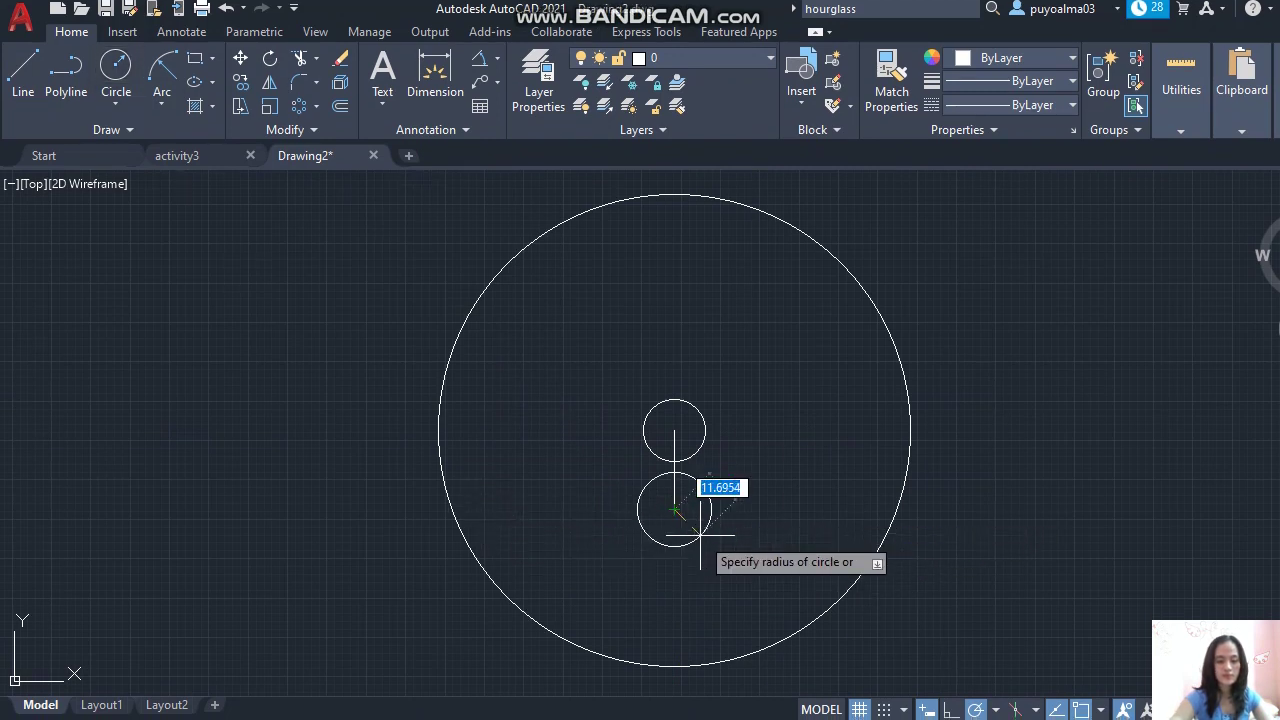
type("5")
key("Return")
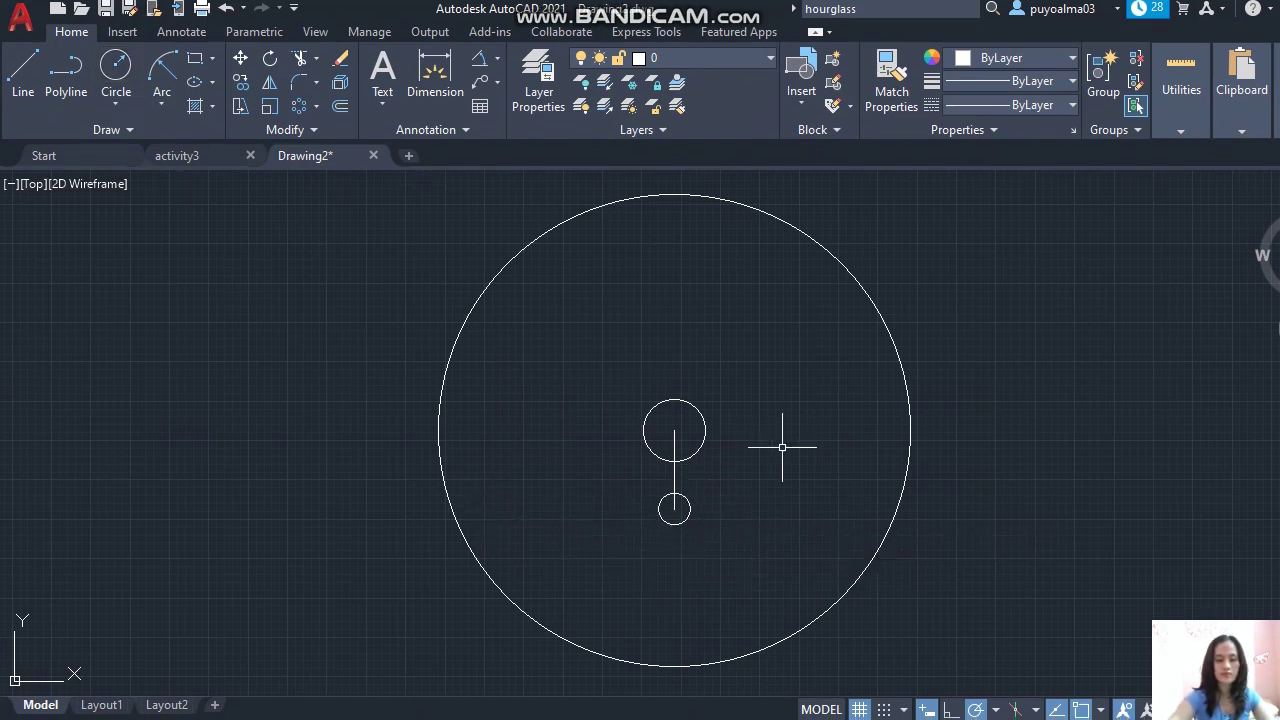
- Draw a vertical line from the centre up to the outer circle's top quadrant
left_click(23, 72)
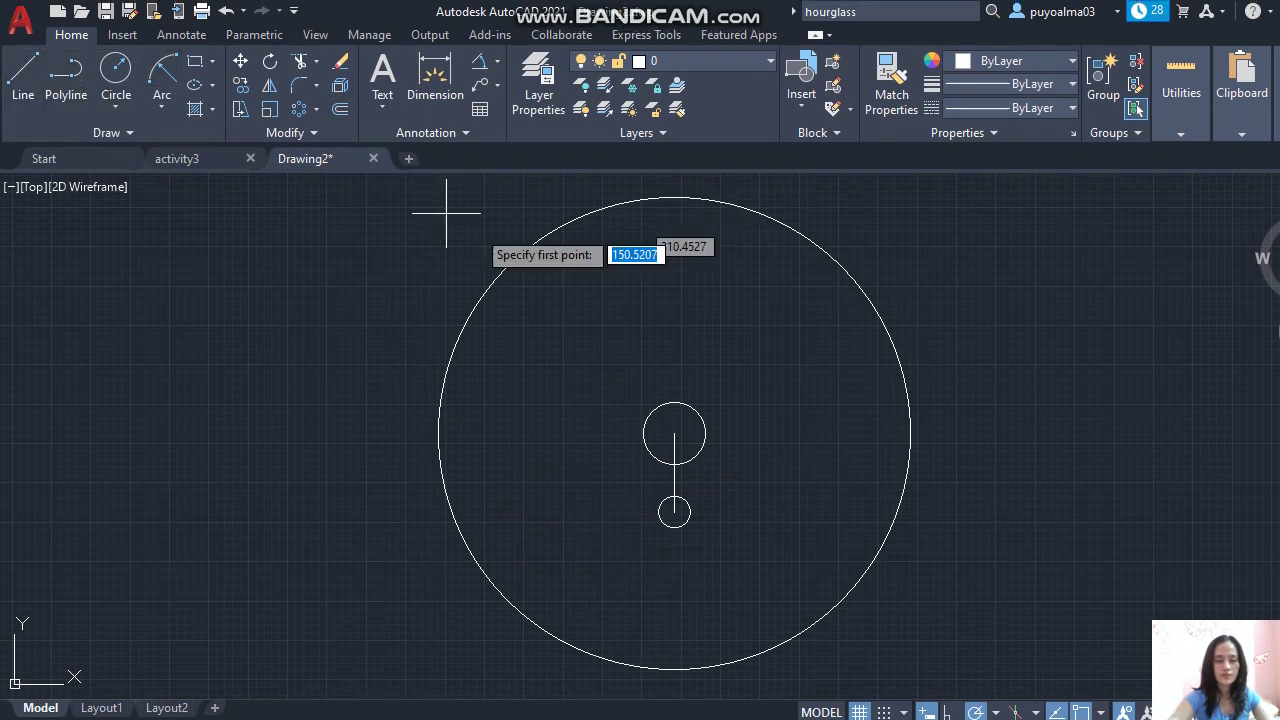
left_click(674, 433)
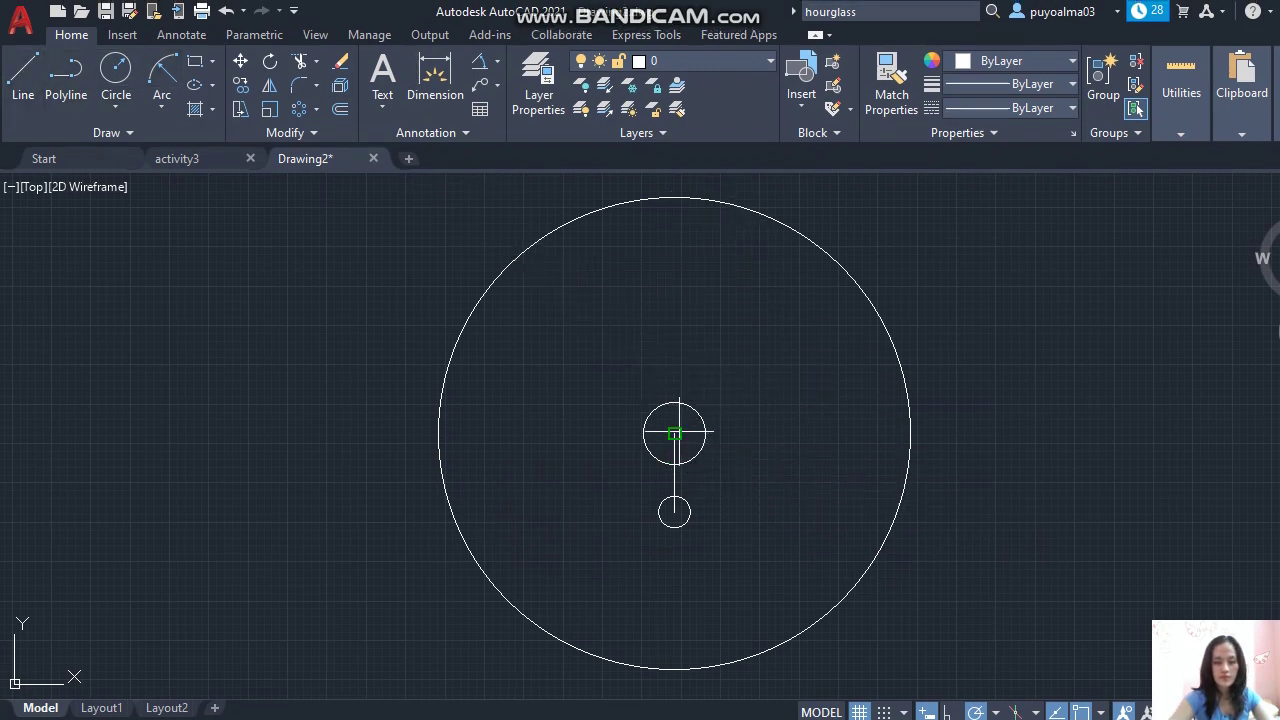
left_click(674, 197)
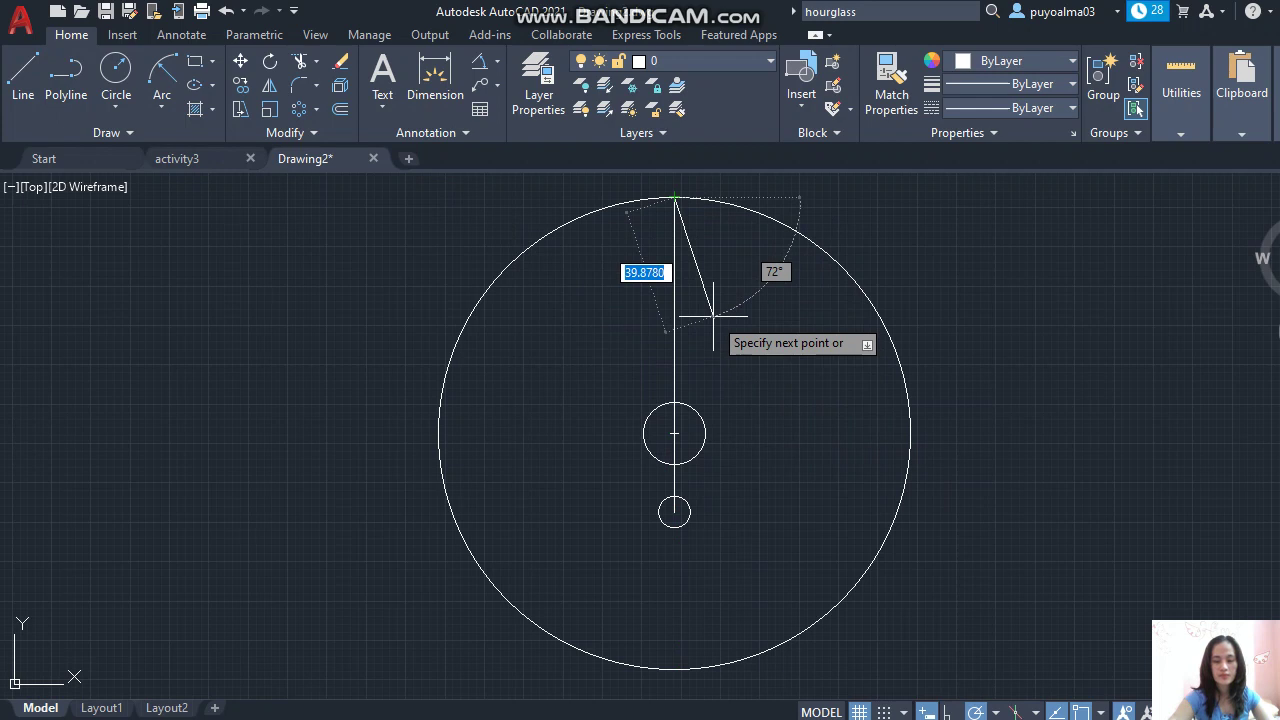
key("Escape")
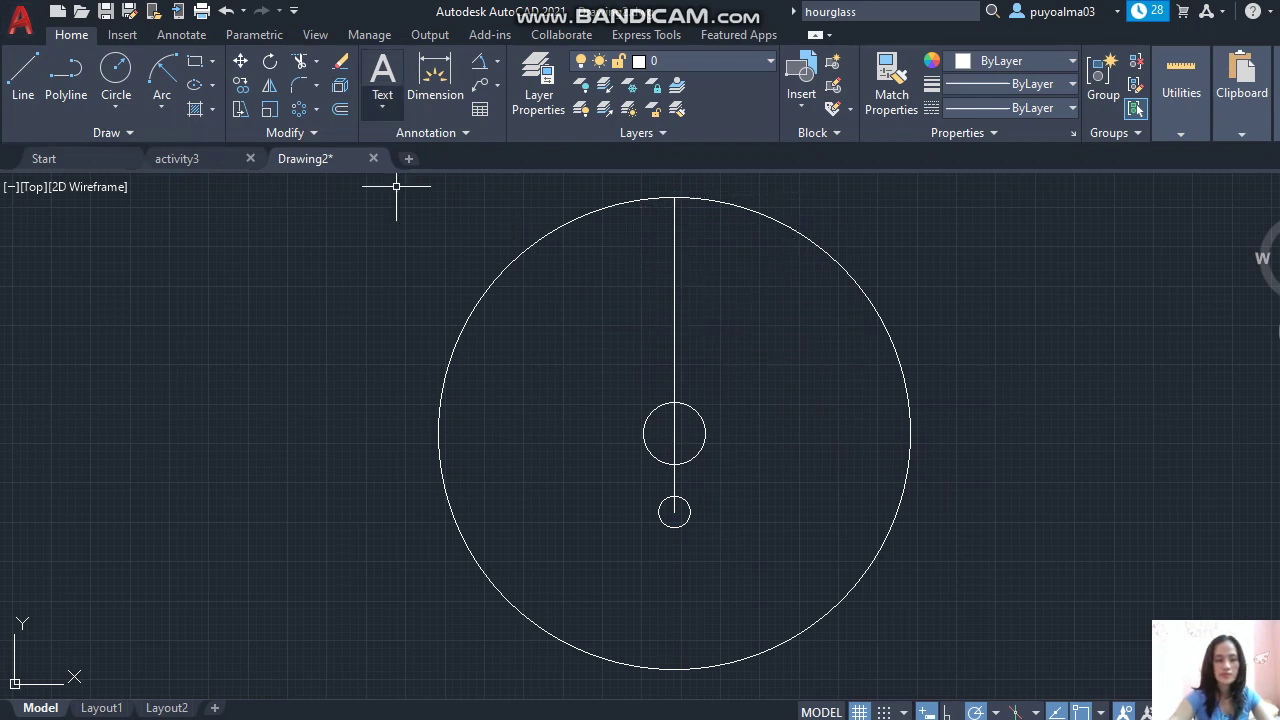
left_click(340, 109)
left_click(674, 197)
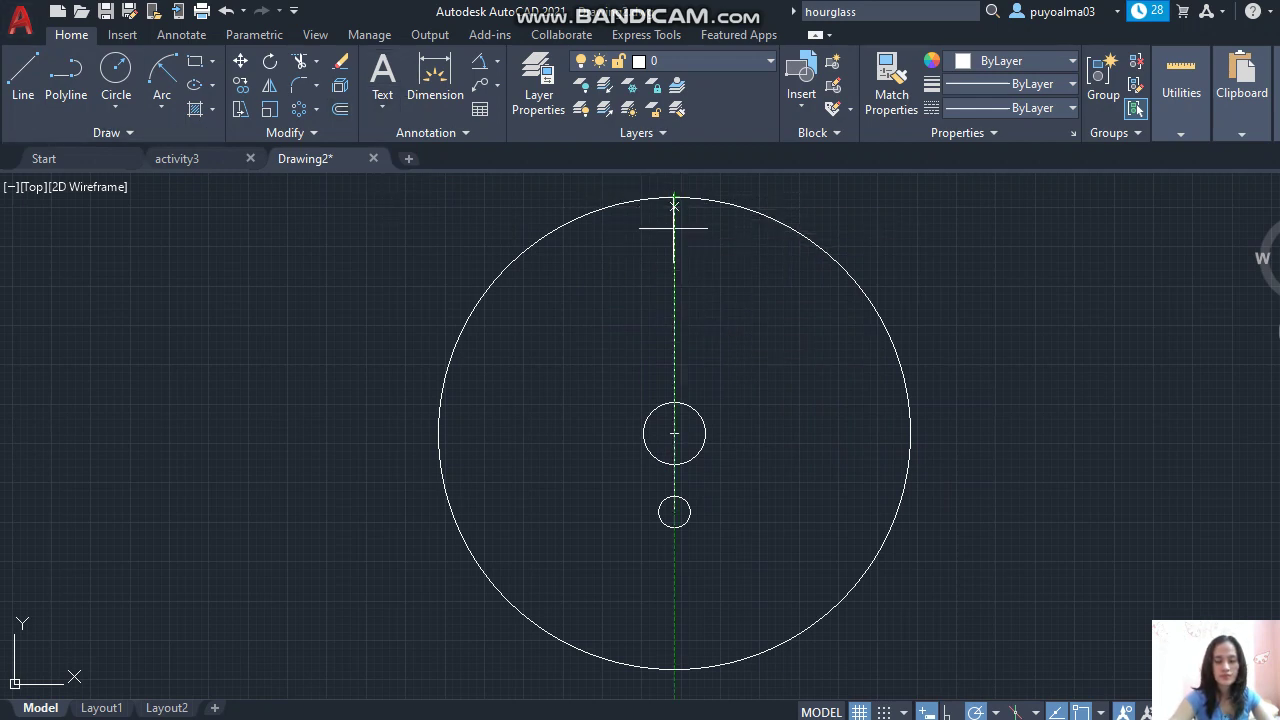
- Offset the vertical centreline 22 units to the right
left_click(674, 433)
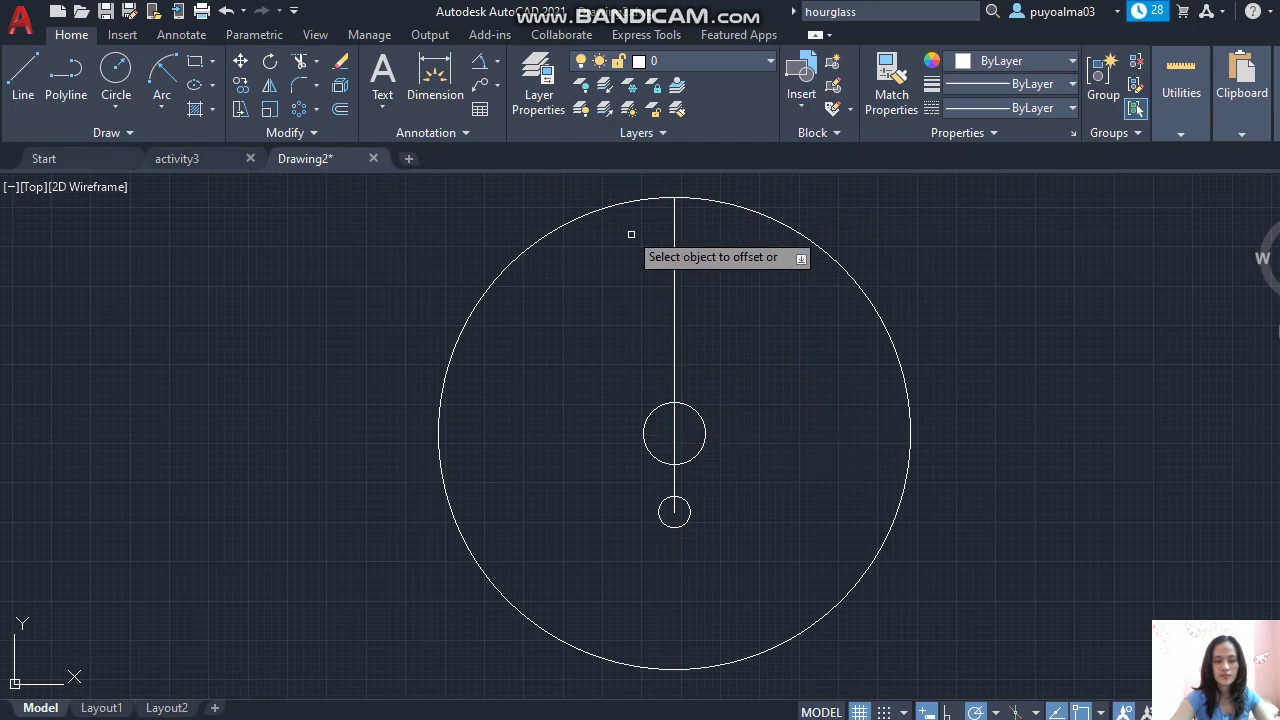
left_click(676, 317)
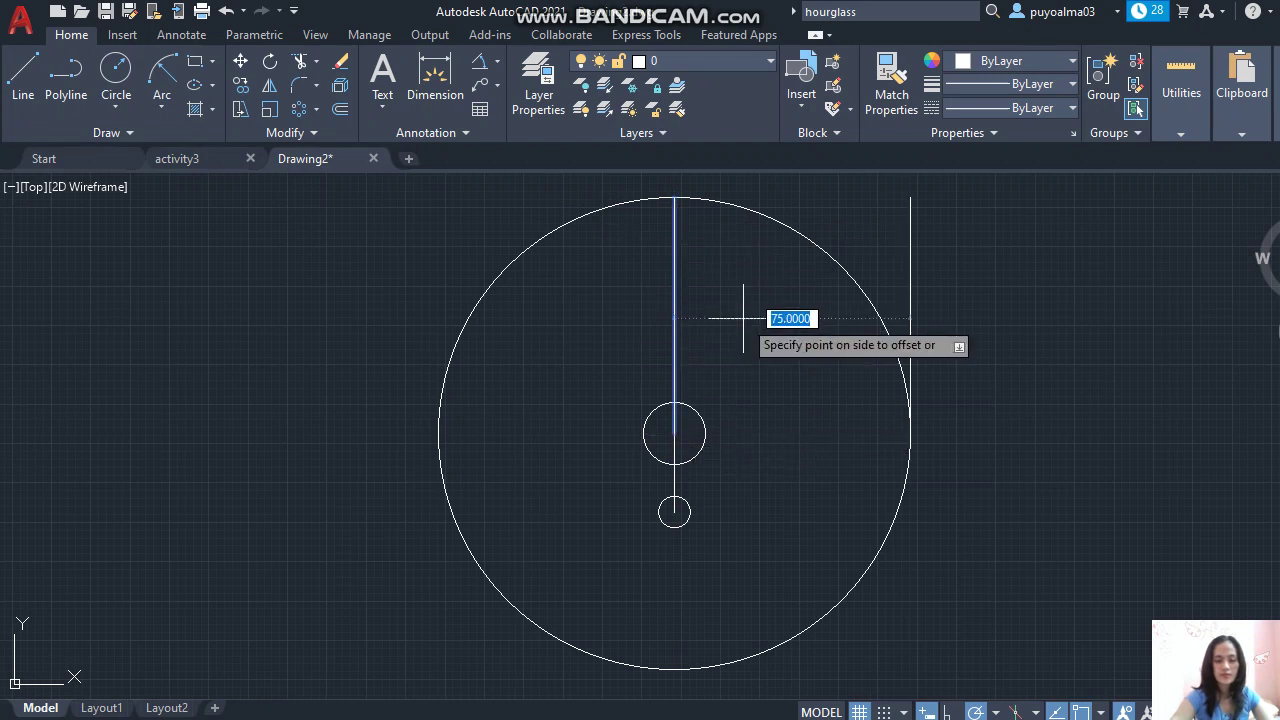
key("Return")
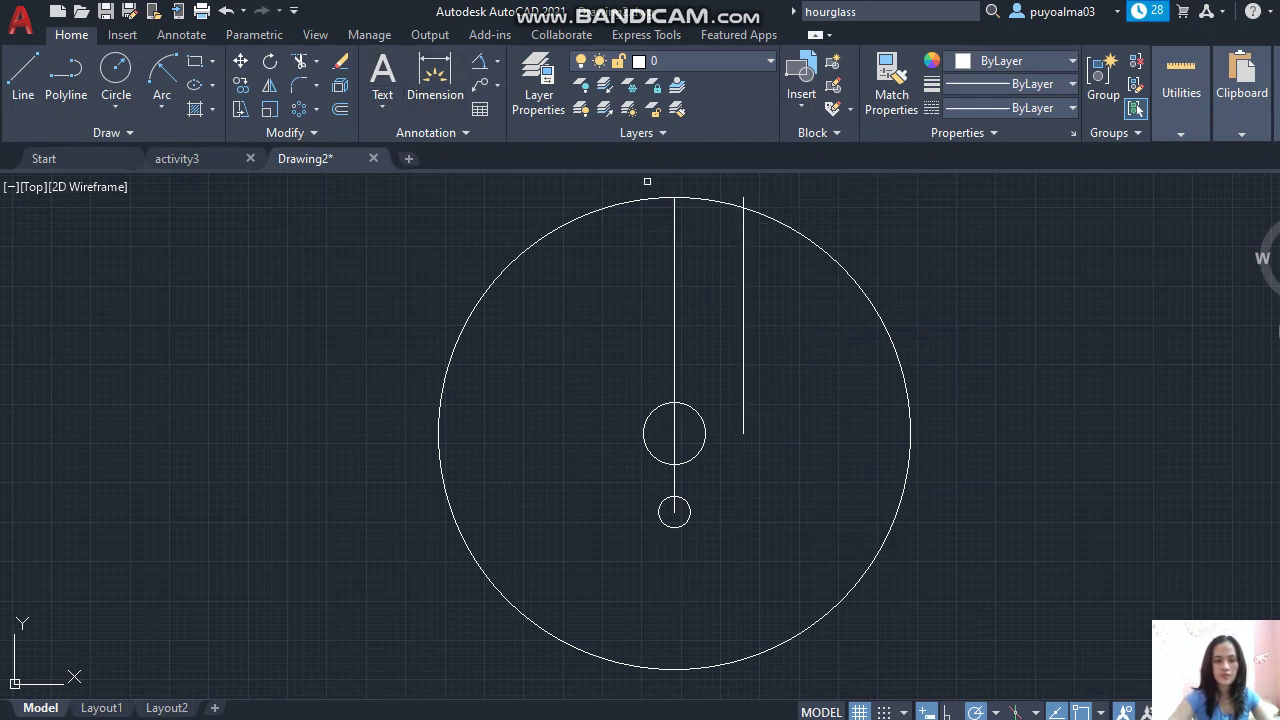
- Draw a 35-unit line down from where the offset line meets the outer circle
left_click(23, 75)
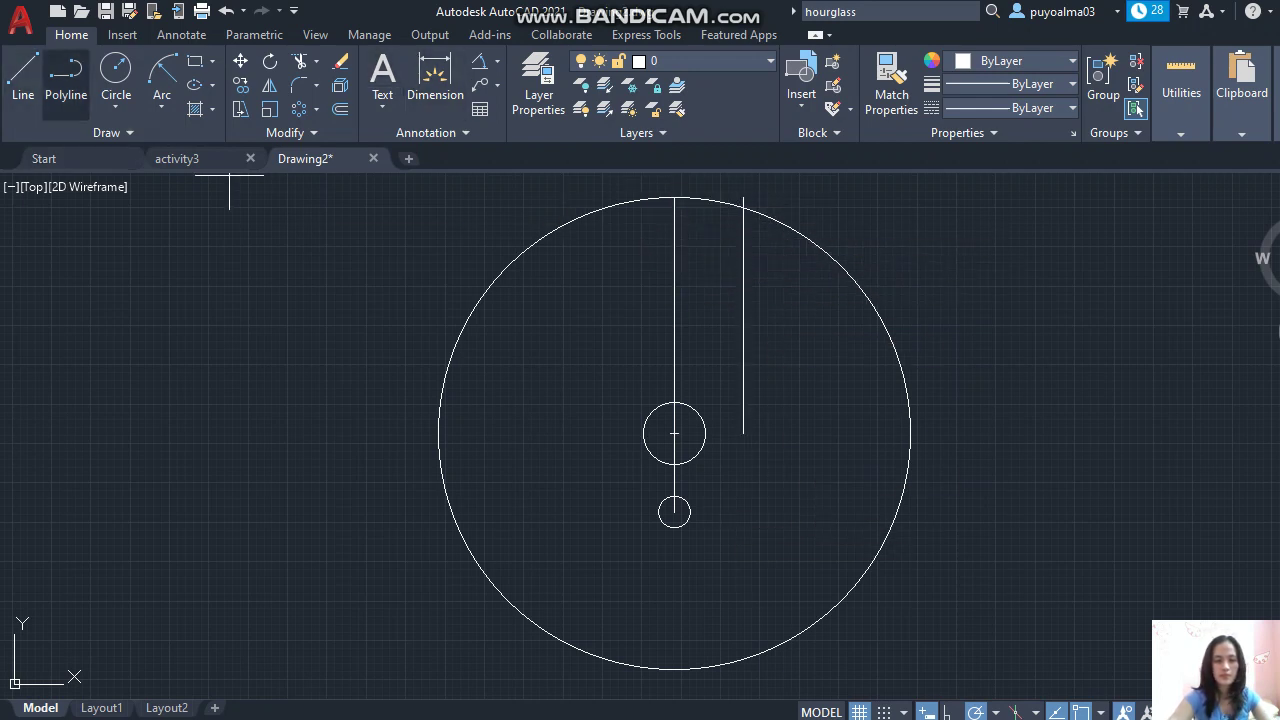
left_click(299, 61)
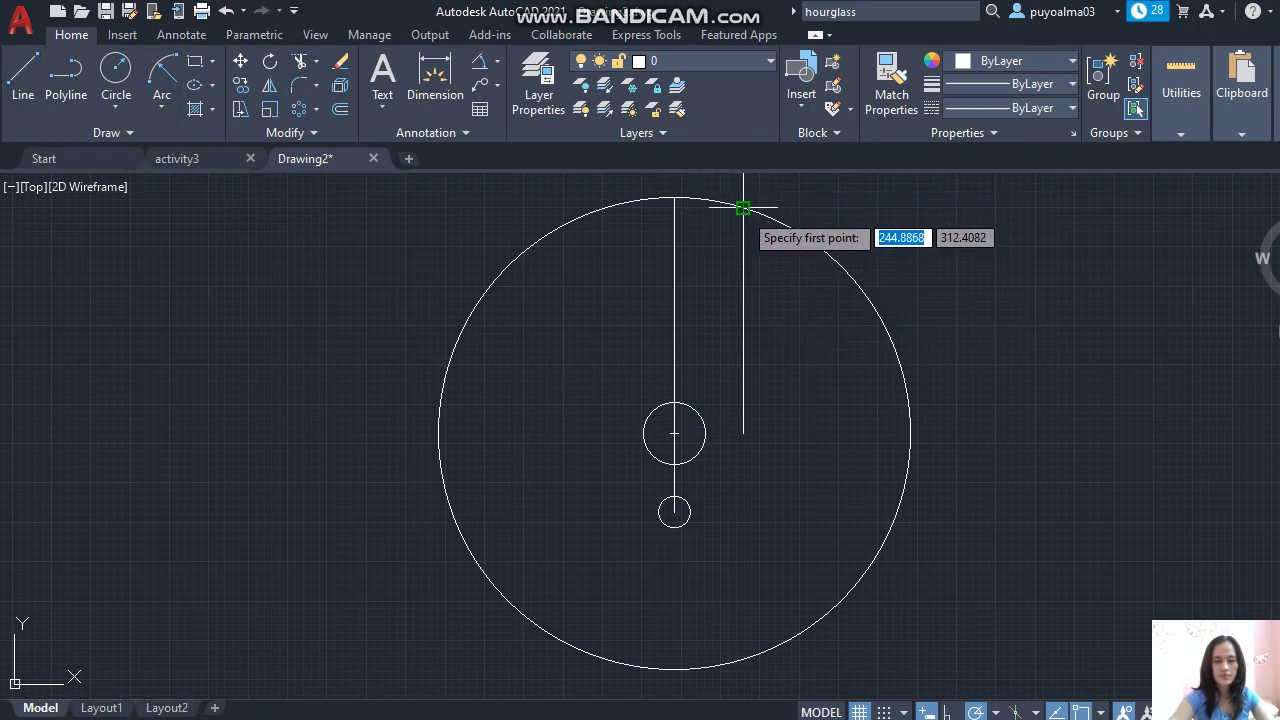
left_click(743, 207)
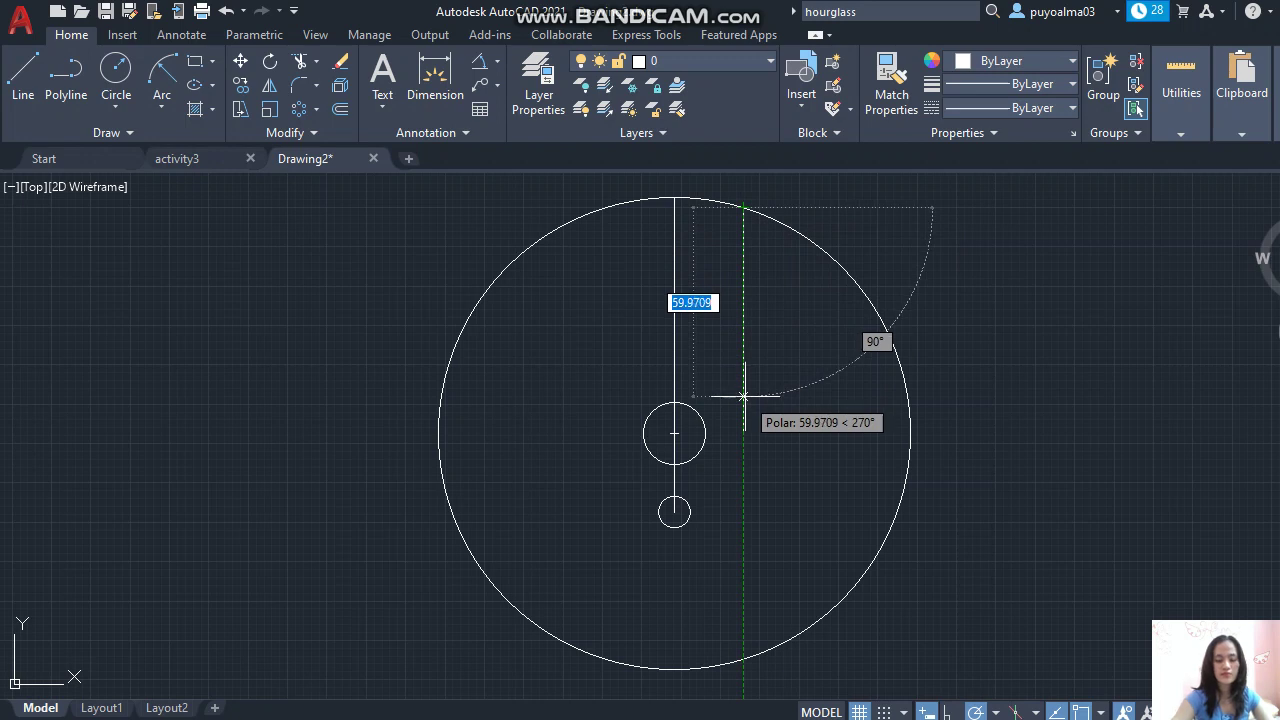
type("35")
key("Return")
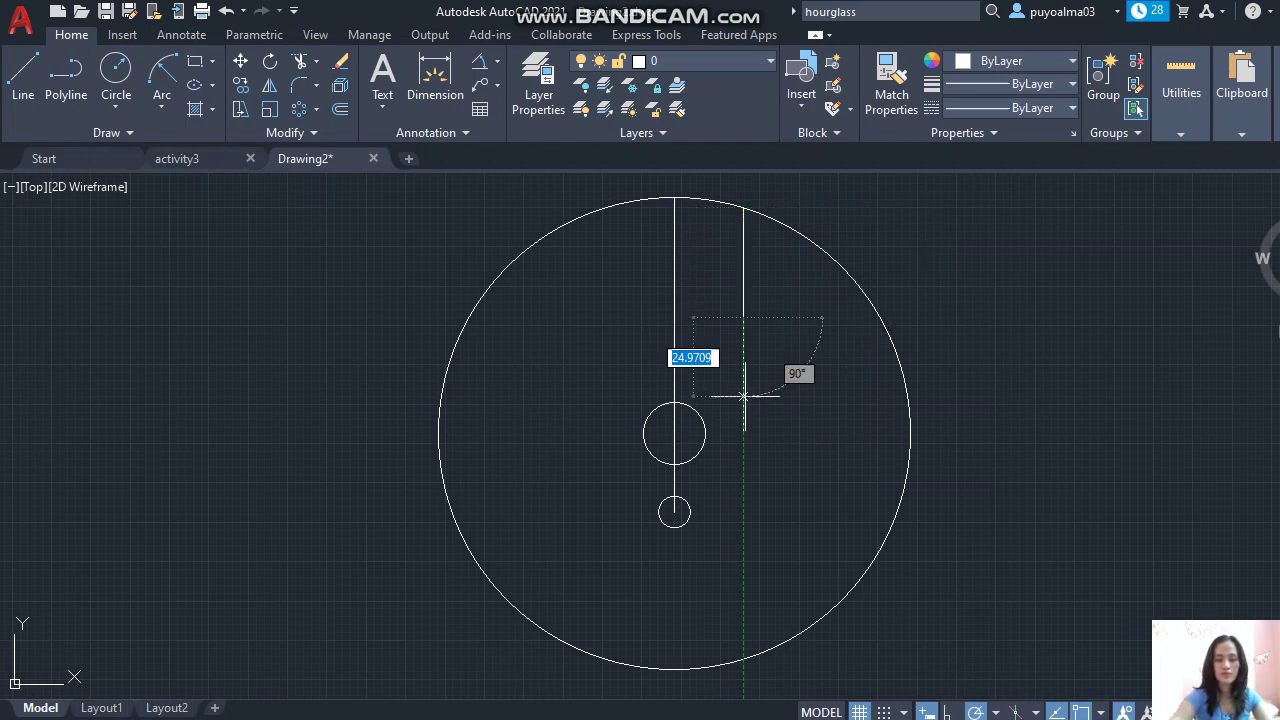
key("Escape")
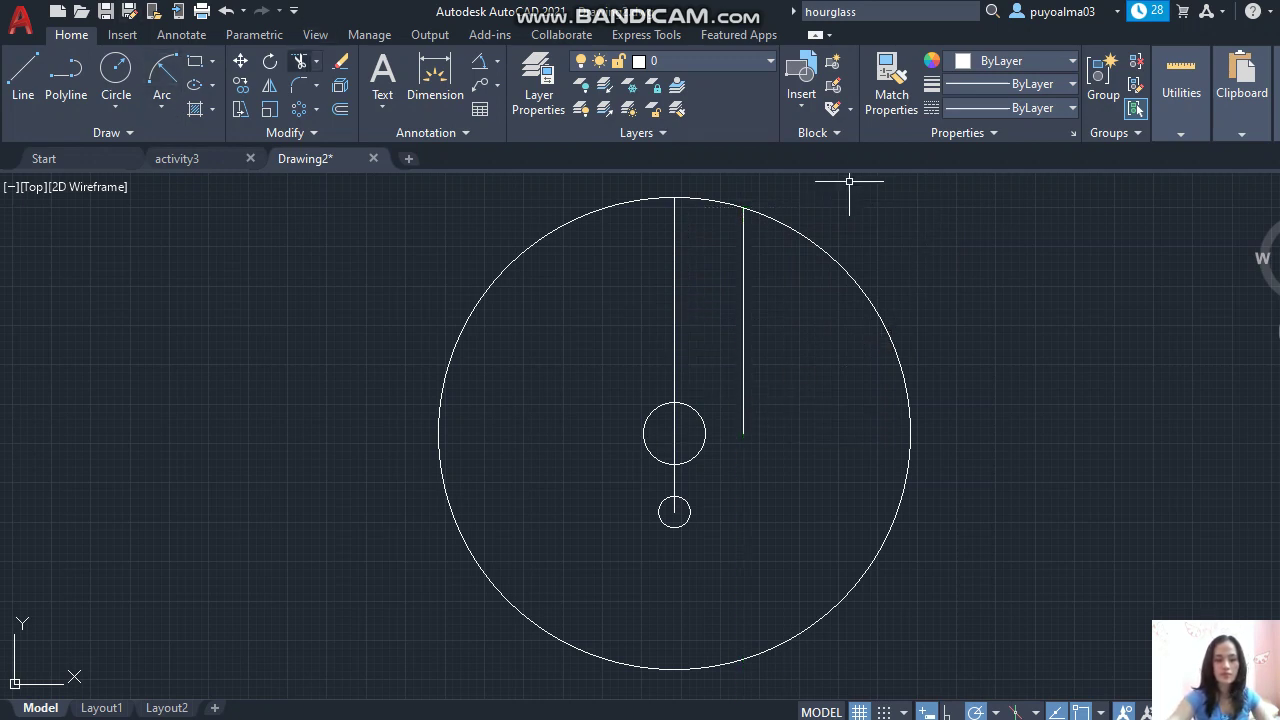
- Trim the right line's lower part and draw a radius-5 circle right of centre
left_click(743, 408)
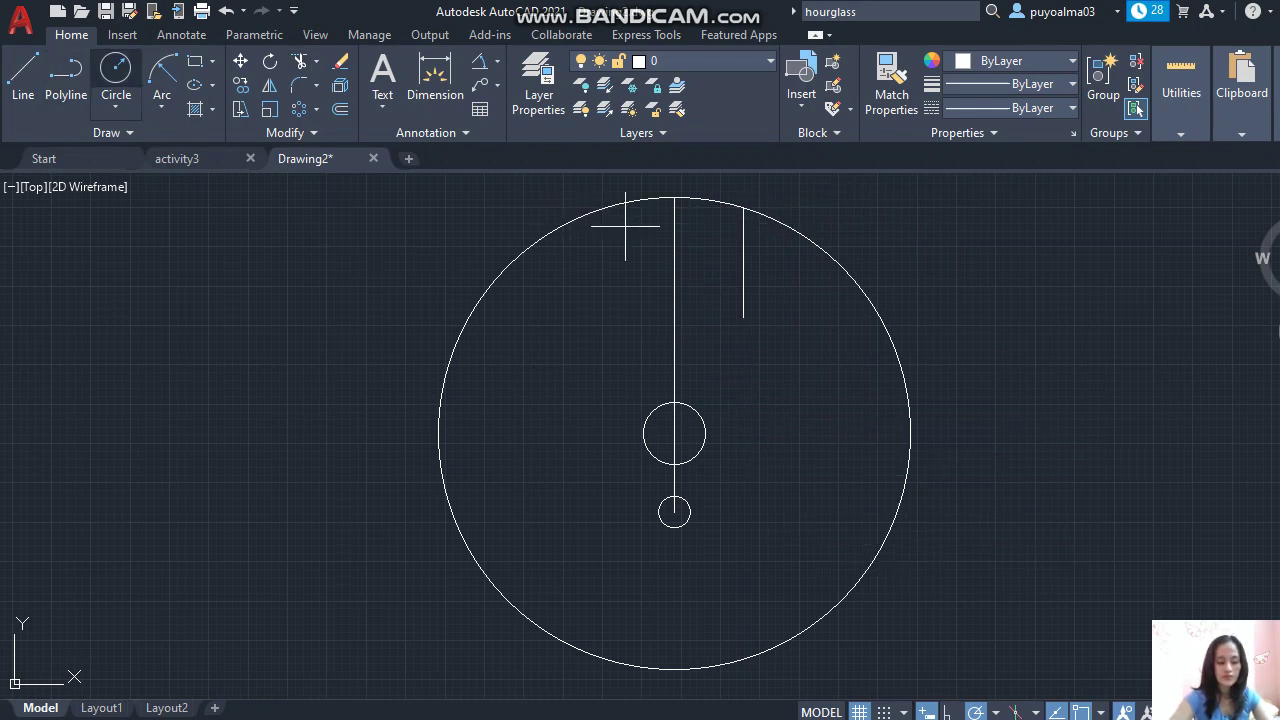
left_click(116, 70)
left_click(801, 421)
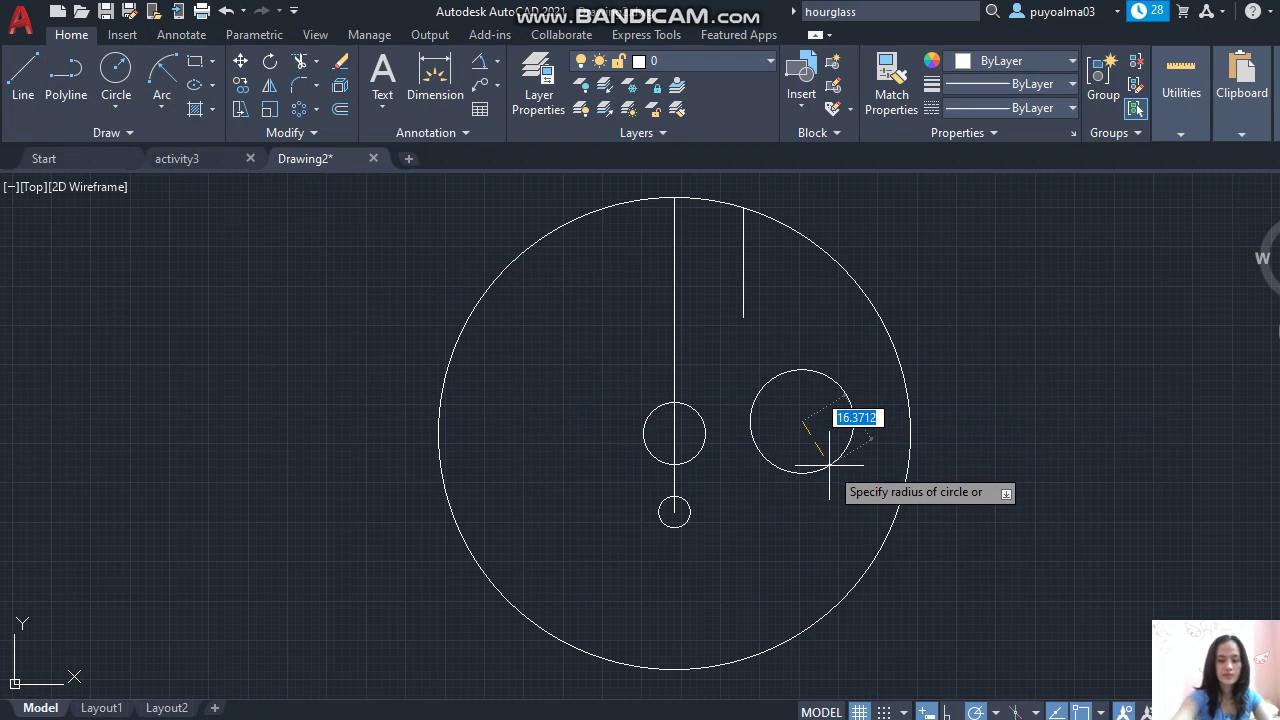
key("Return")
scroll(915, 490, "up", 4)
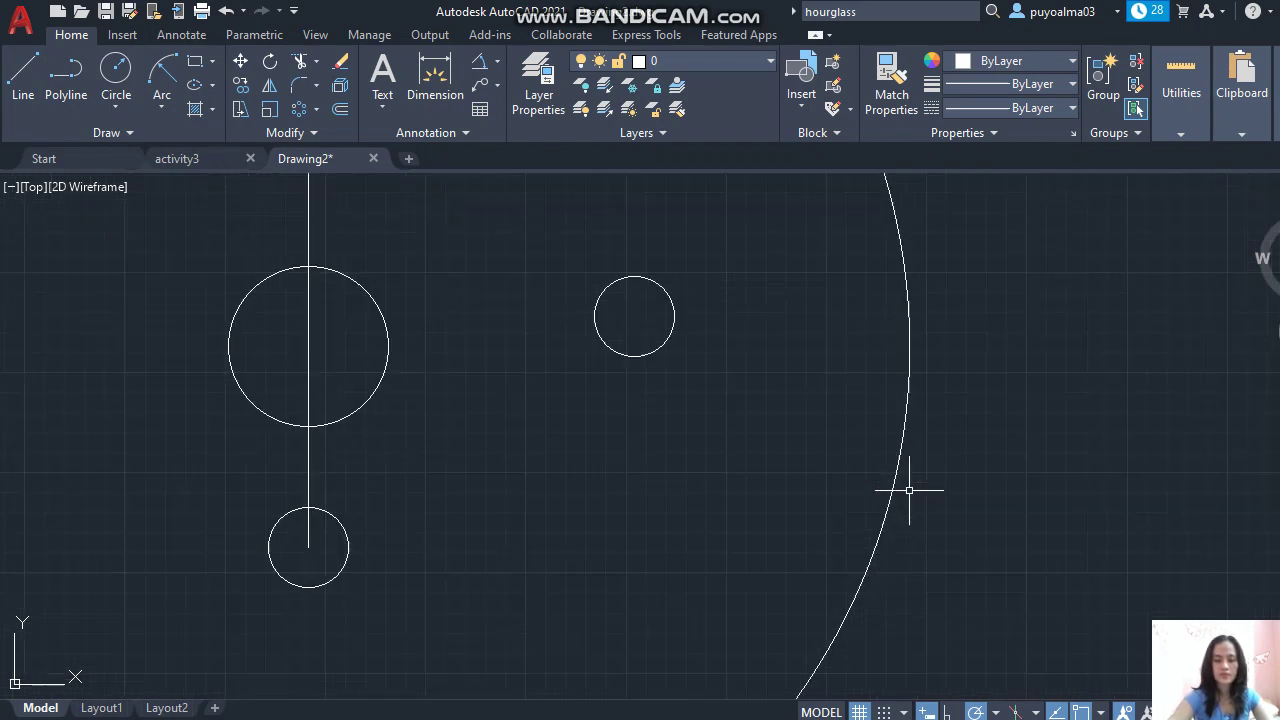
left_click(1259, 437)
left_click_drag(603, 240, 665, 463)
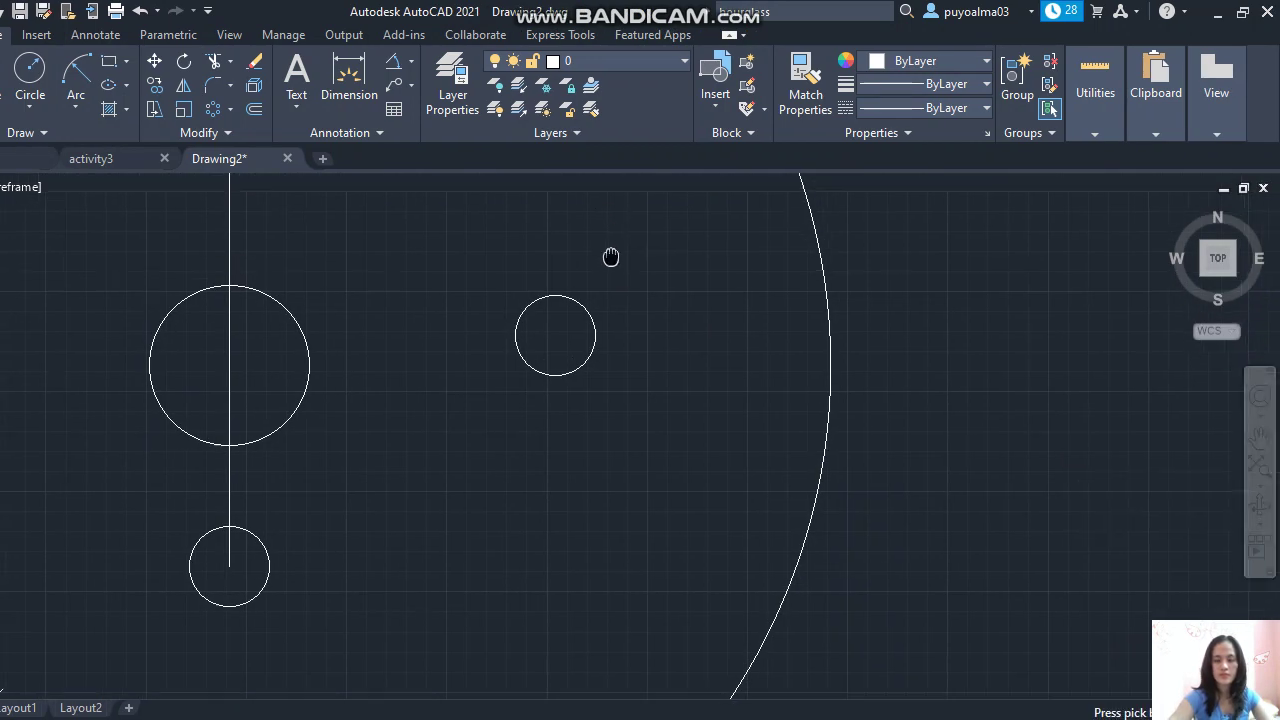
right_click(722, 360)
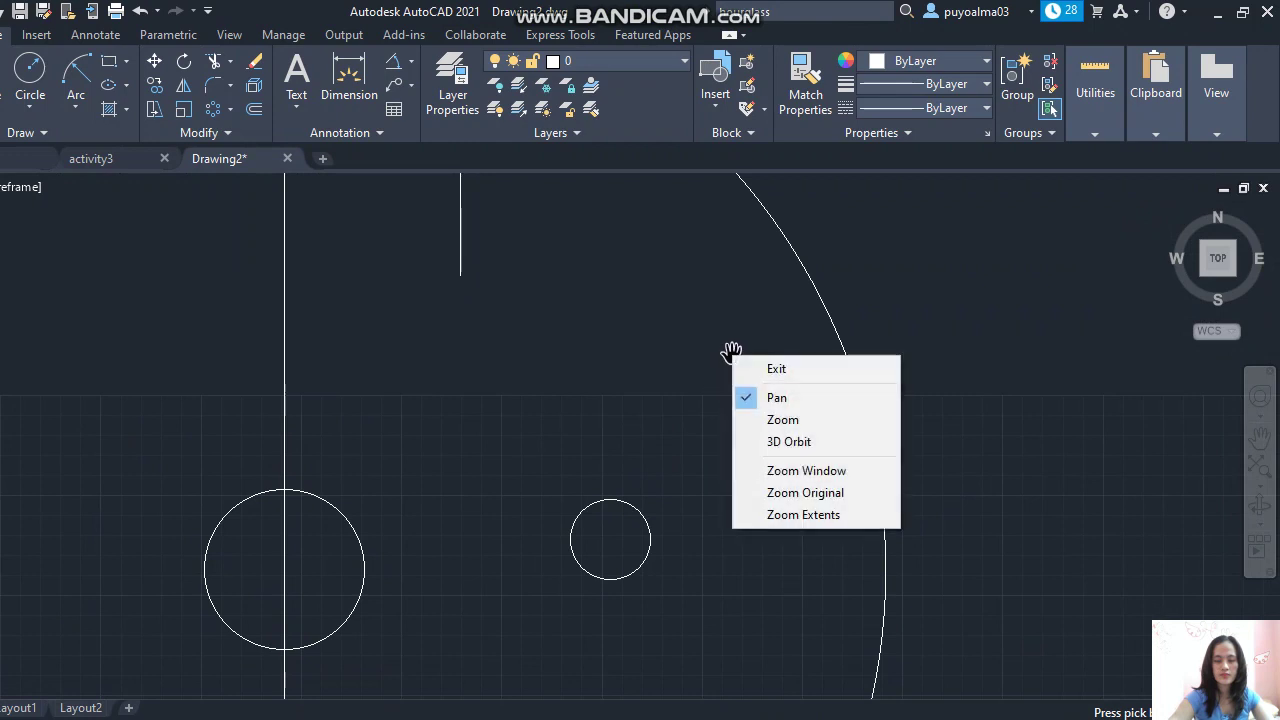
left_click(775, 366)
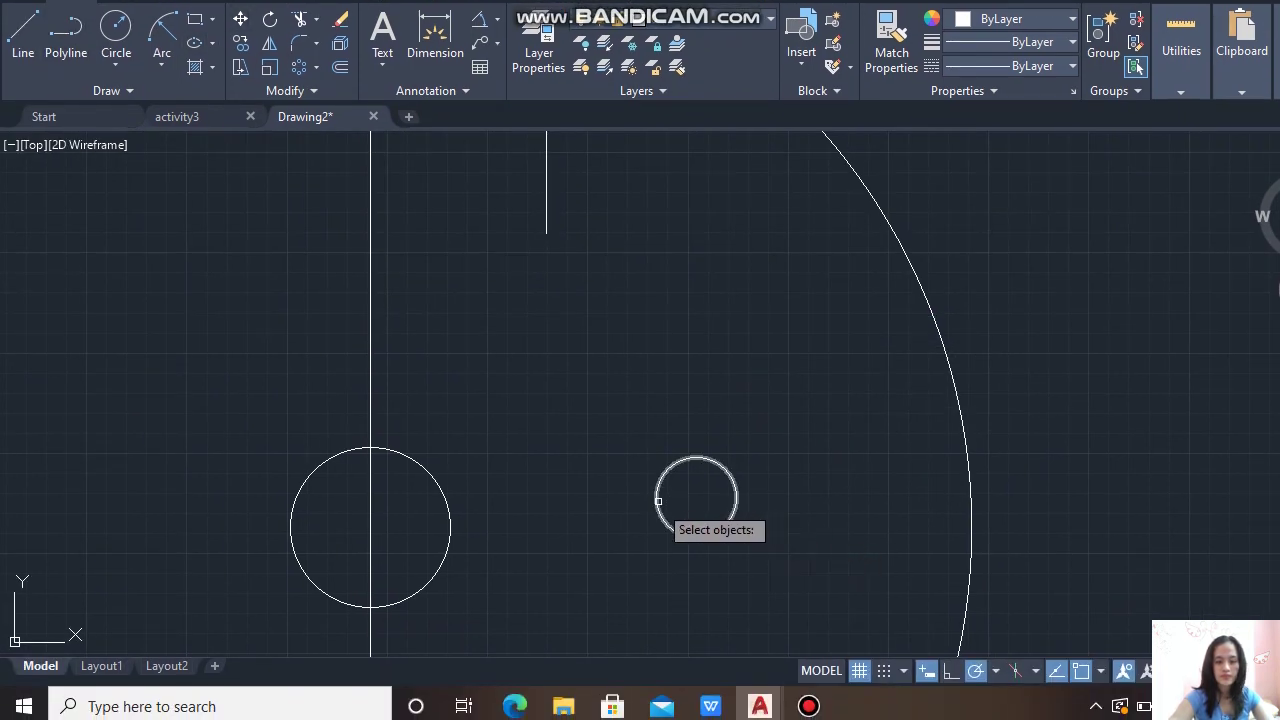
- Copy the small circle so its left edge sits at the 35-unit line's lower end
left_click(657, 504)
key("Return")
left_click(656, 497)
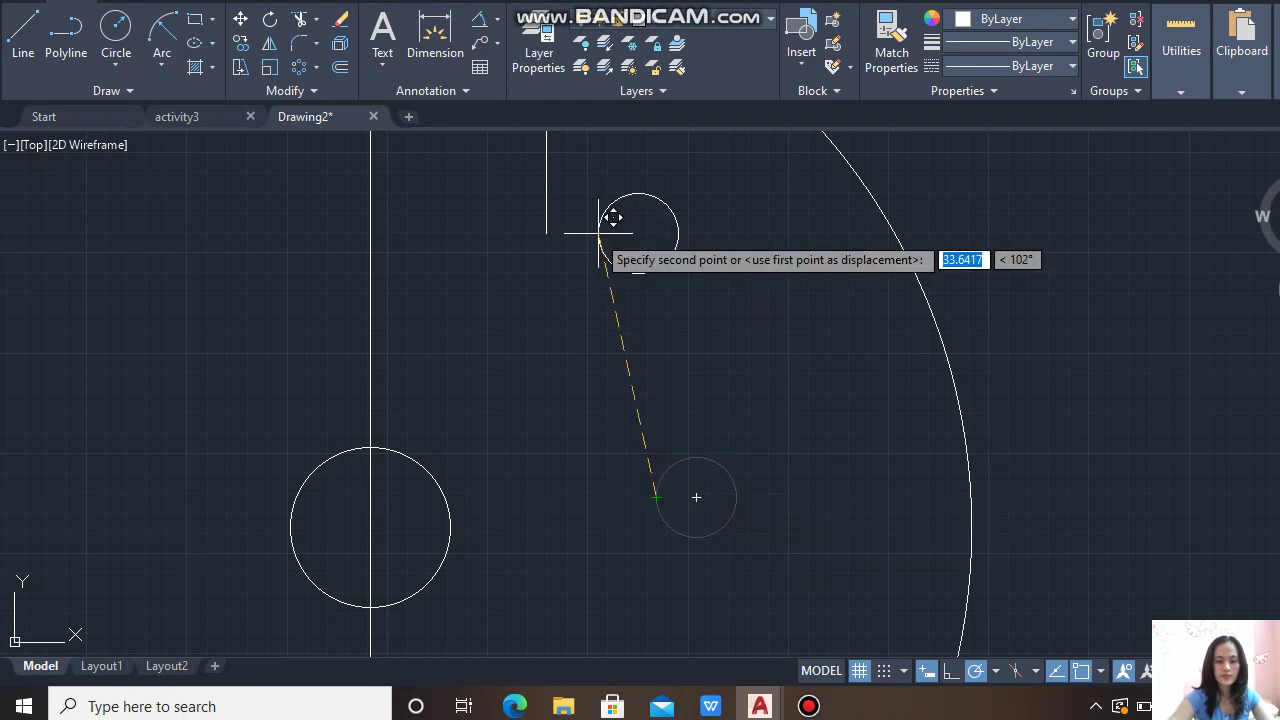
left_click(547, 233)
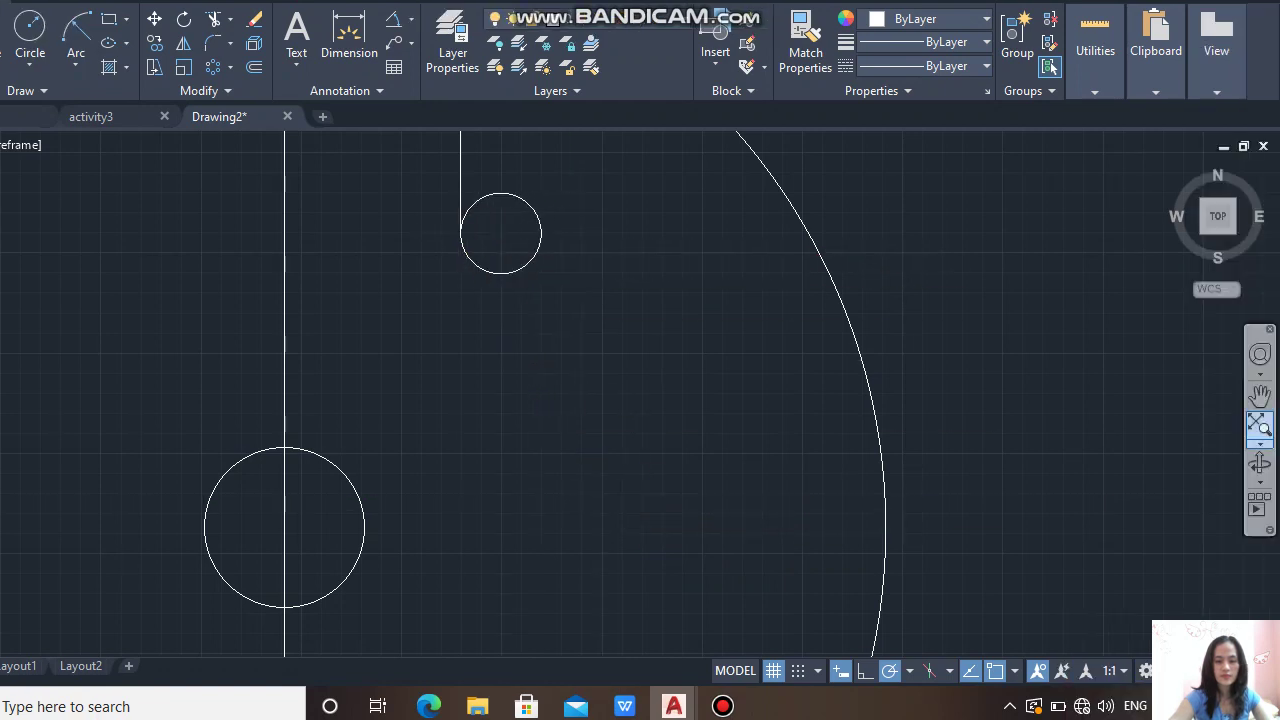
left_click(1260, 396)
mouse_move(666, 249)
left_mouse_down()
mouse_move(506, 503)
mouse_move(566, 540)
left_mouse_up()
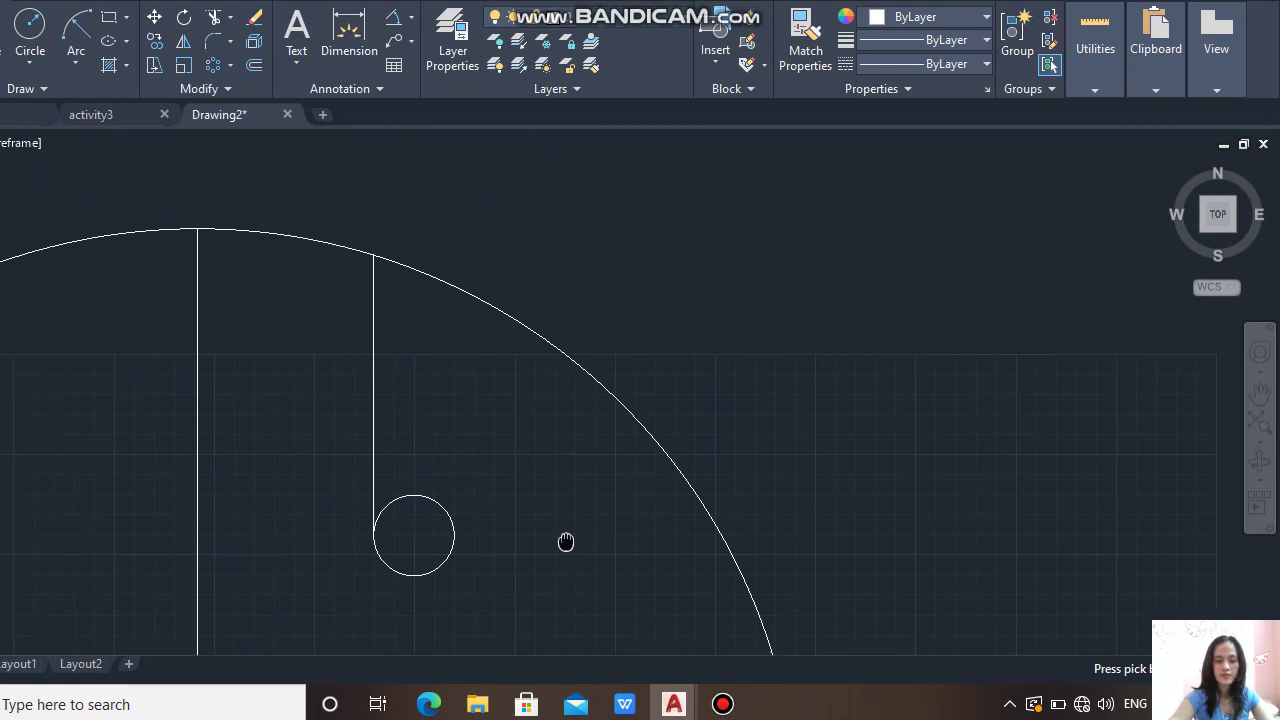
right_click(645, 375)
left_click(682, 391)
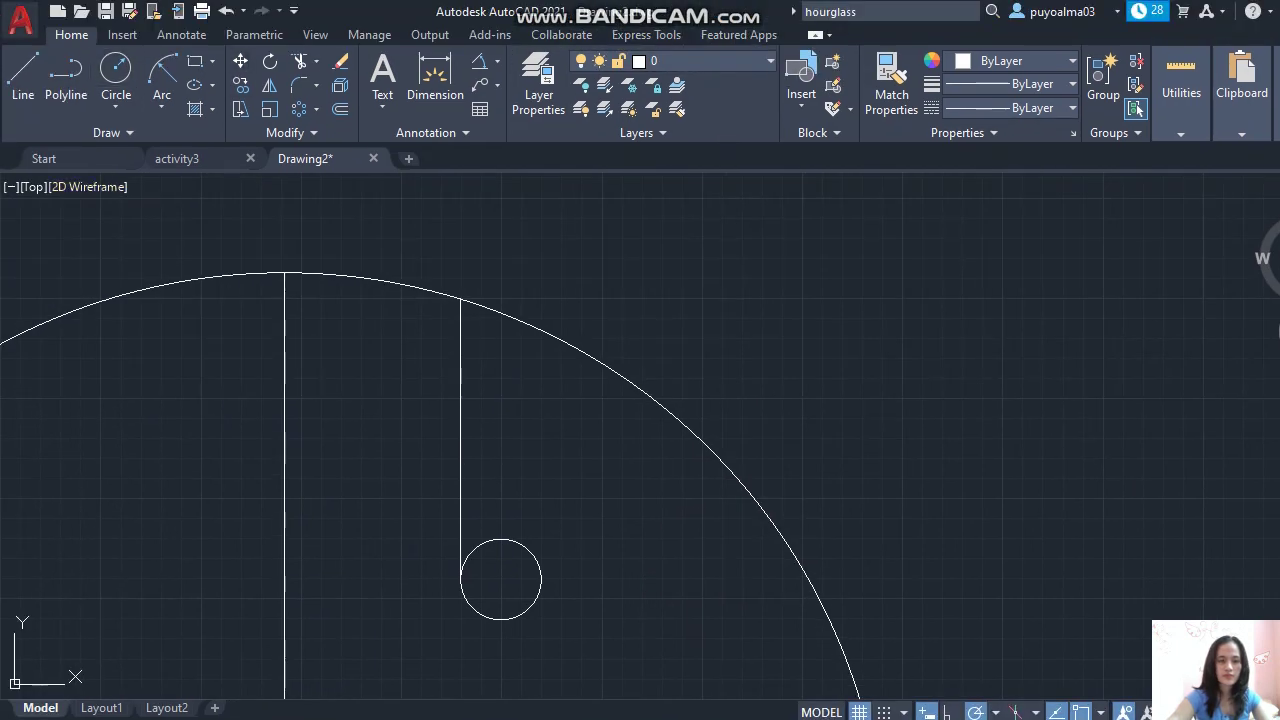
- Draw a 17-unit line at 80° from the circle's right edge and check its 10° tilt
left_click(23, 80)
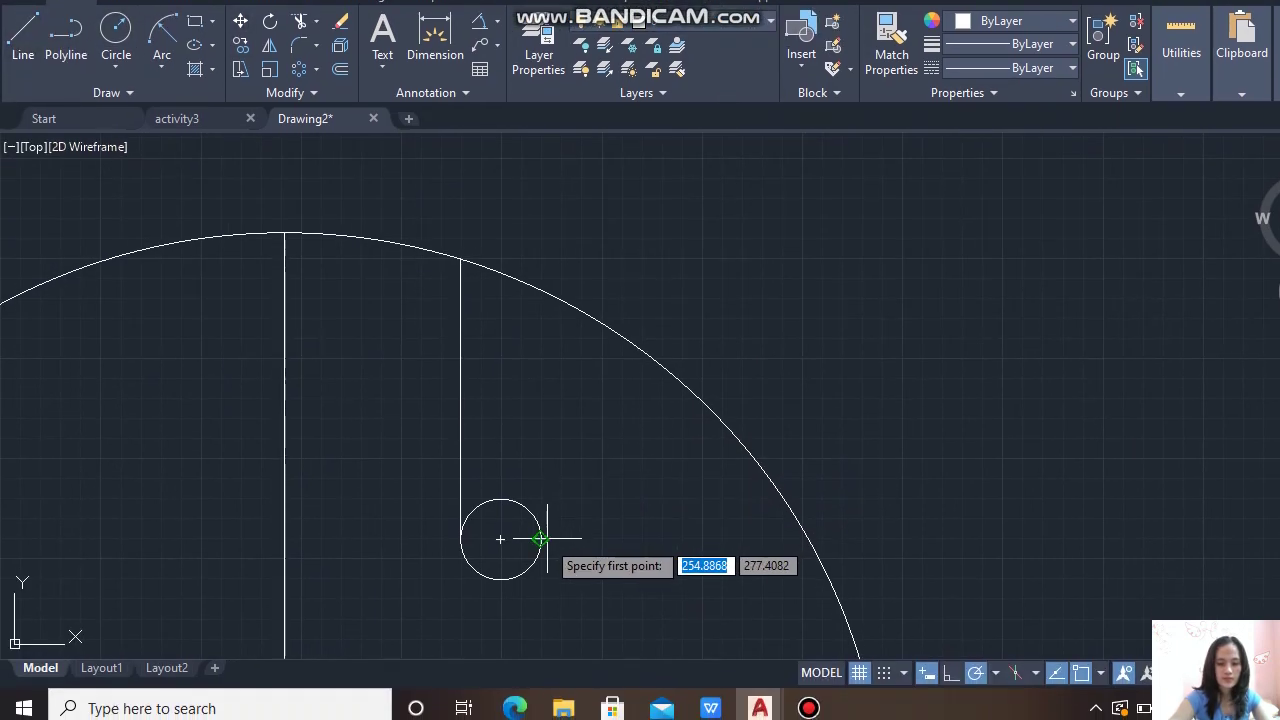
left_click(540, 538)
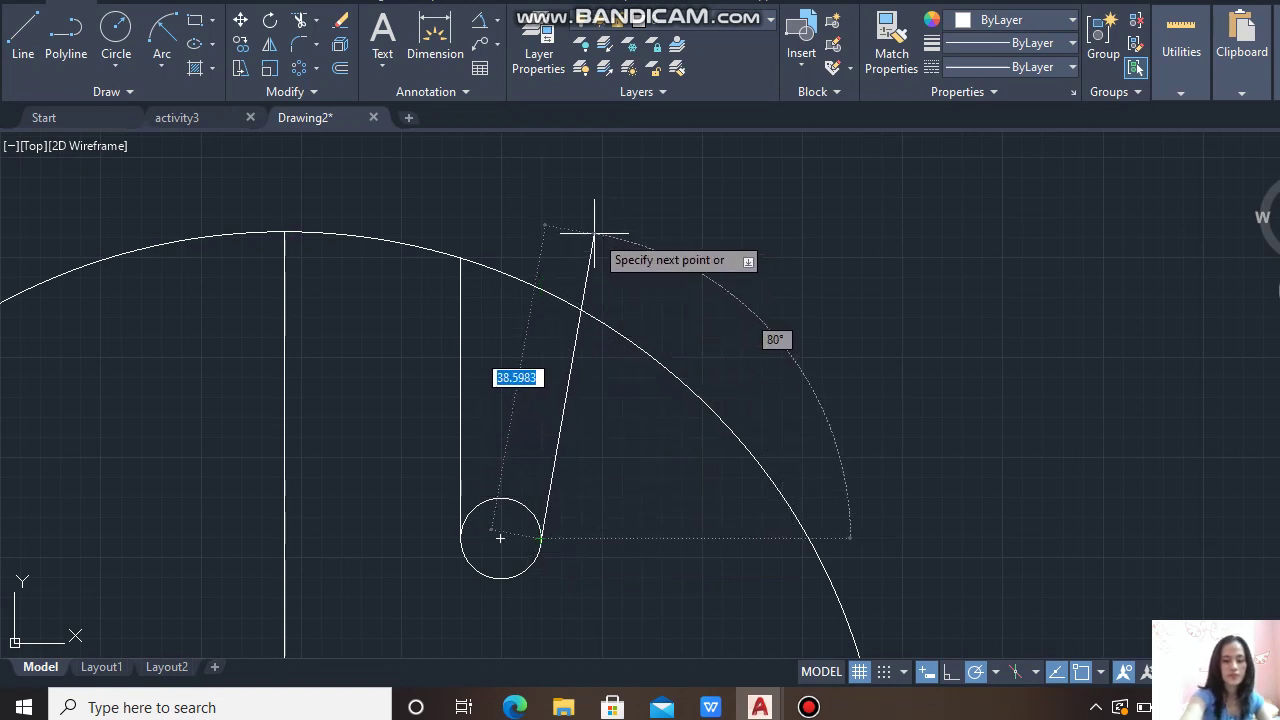
key("Return")
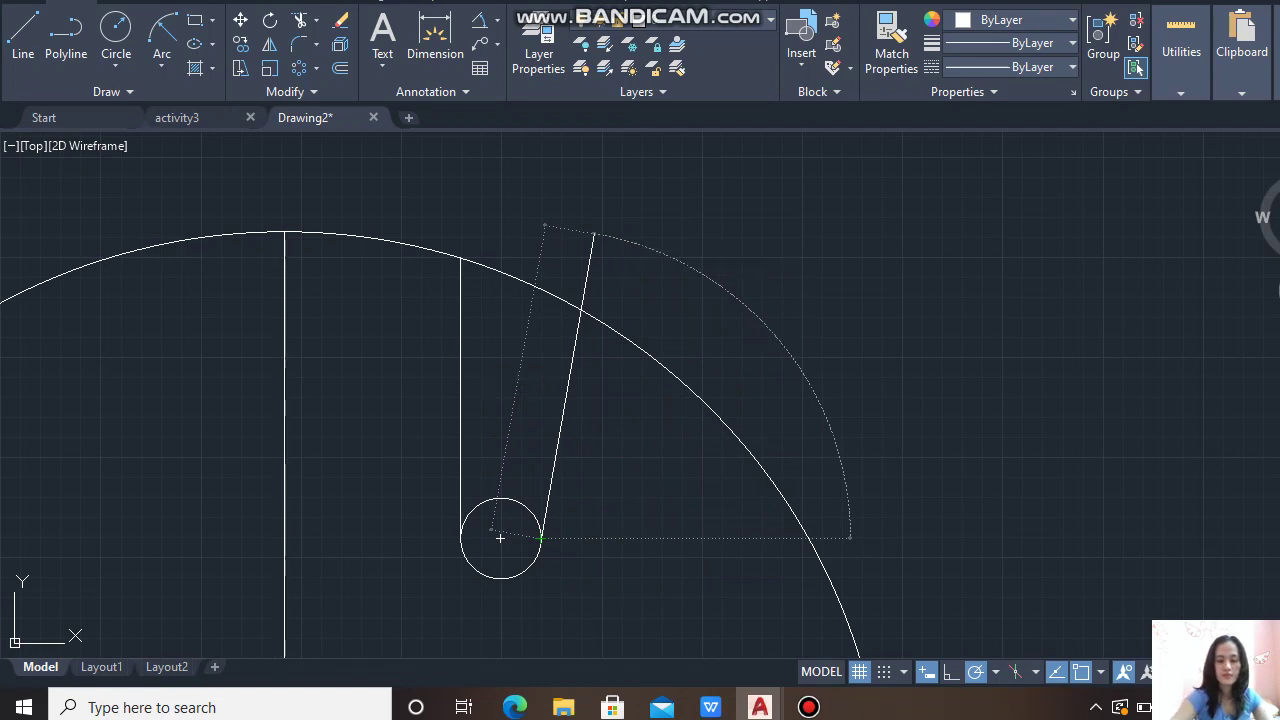
key("Escape")
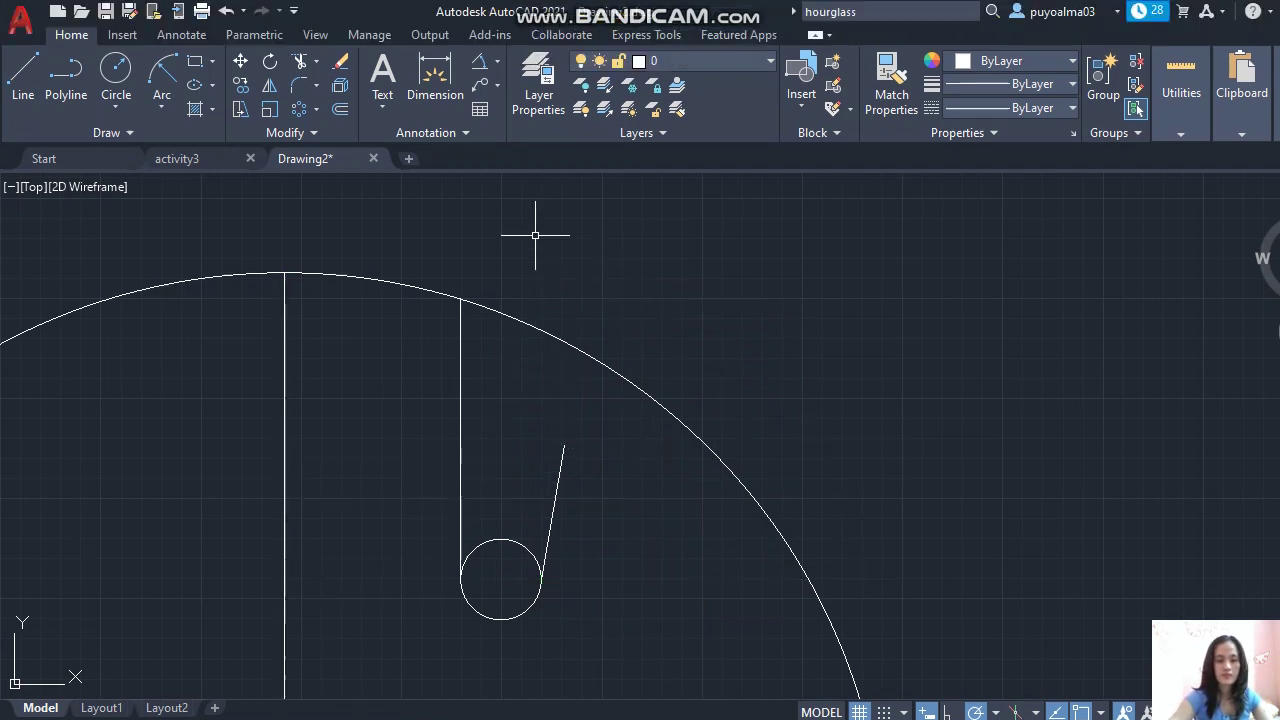
left_click(460, 440)
left_click(556, 485)
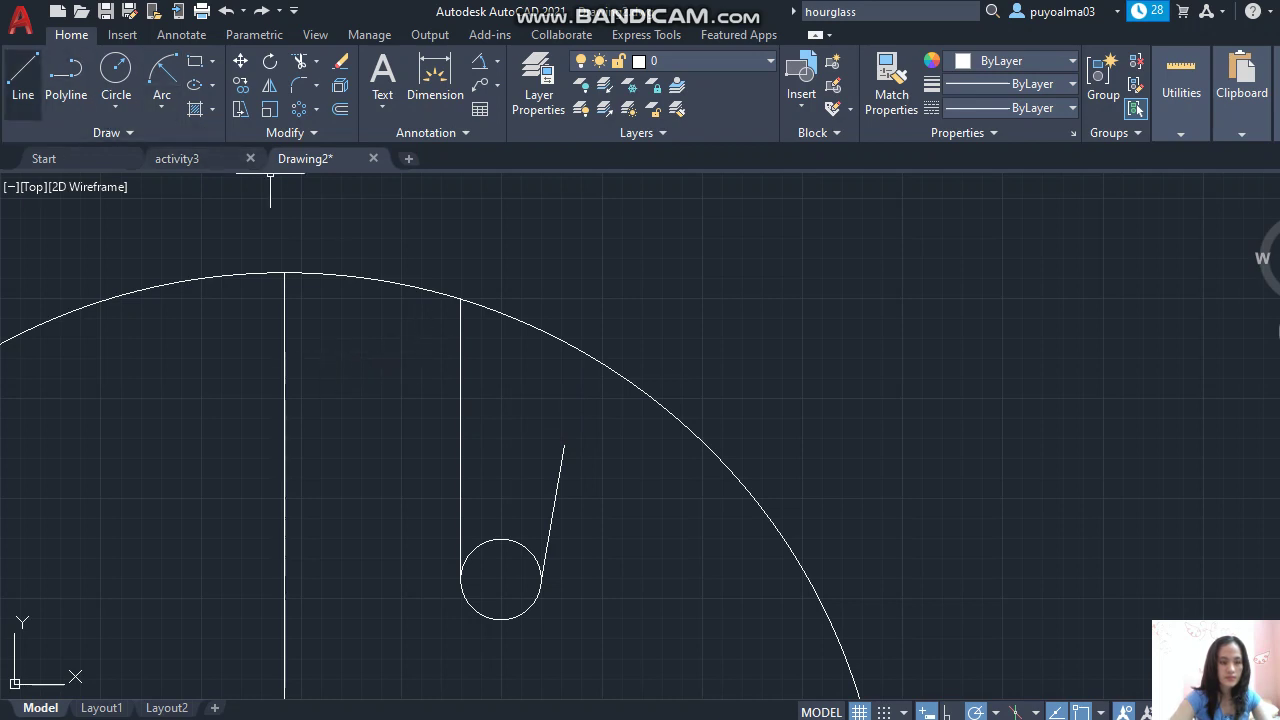
- Add a radius-3 circle at the slanted line's top and an 80° centreline through it
left_click(116, 75)
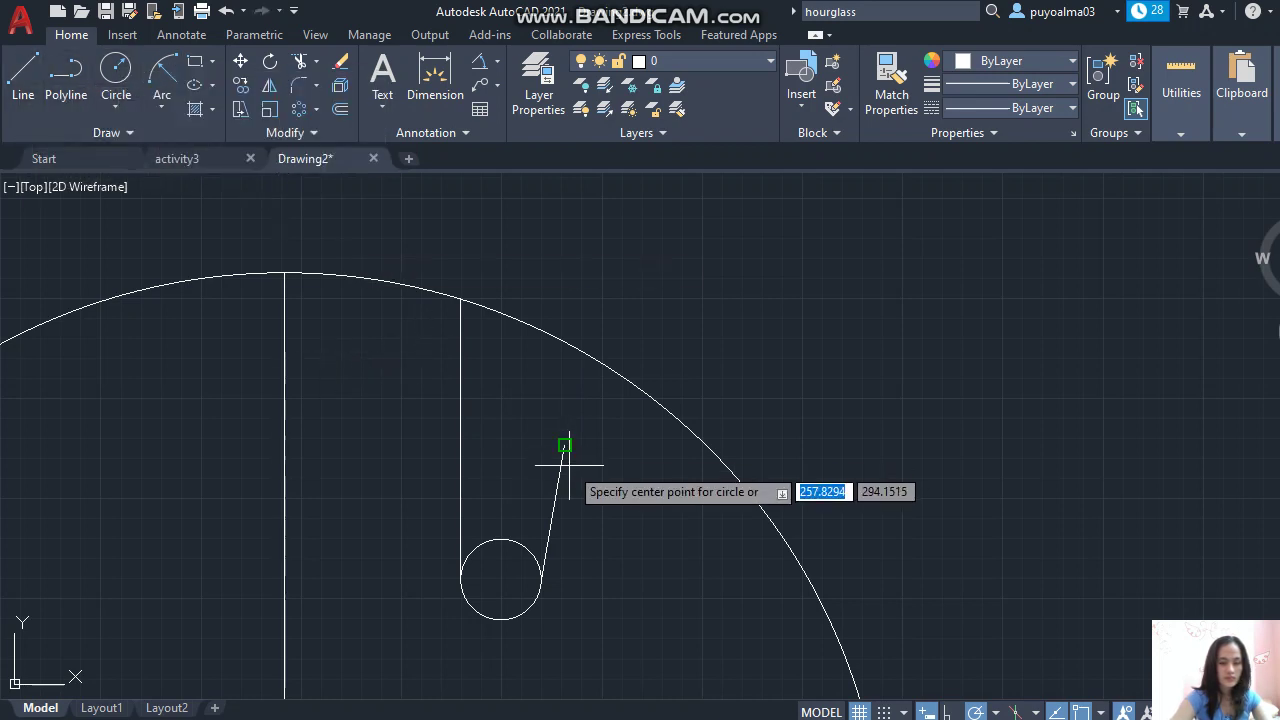
left_click(563, 447)
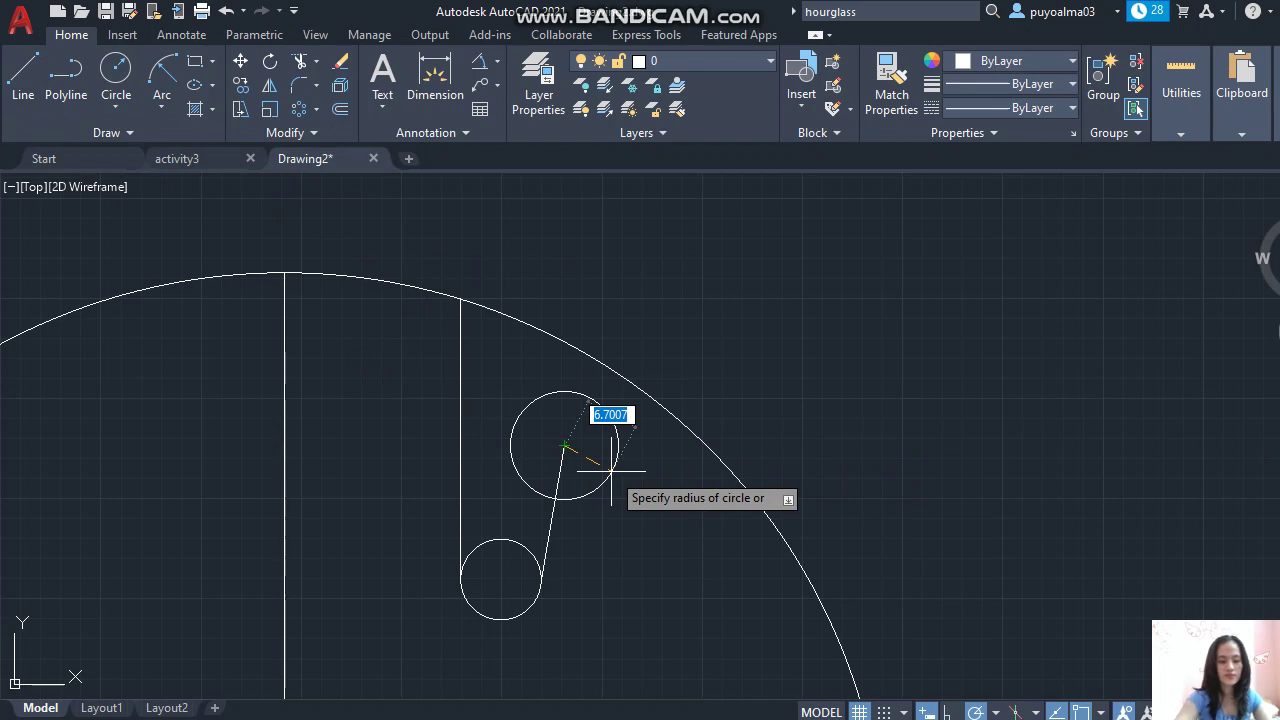
key("Return")
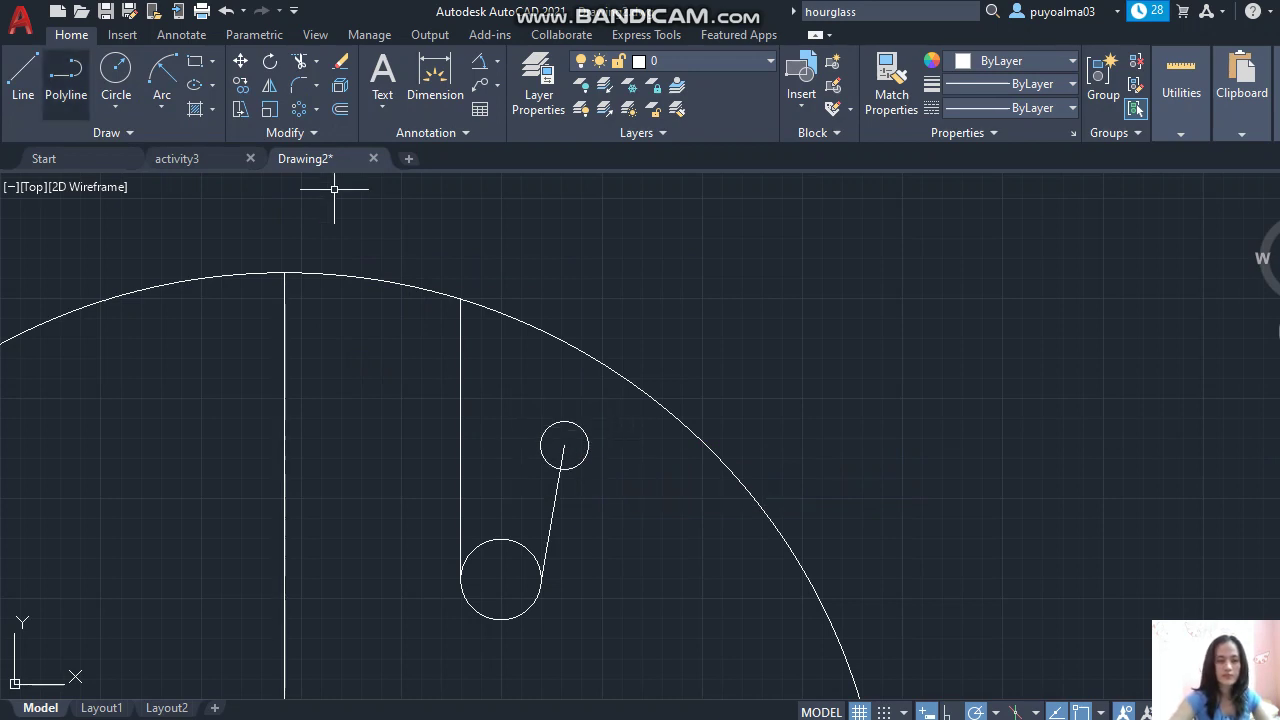
type("l")
key("Return")
left_click(564, 445)
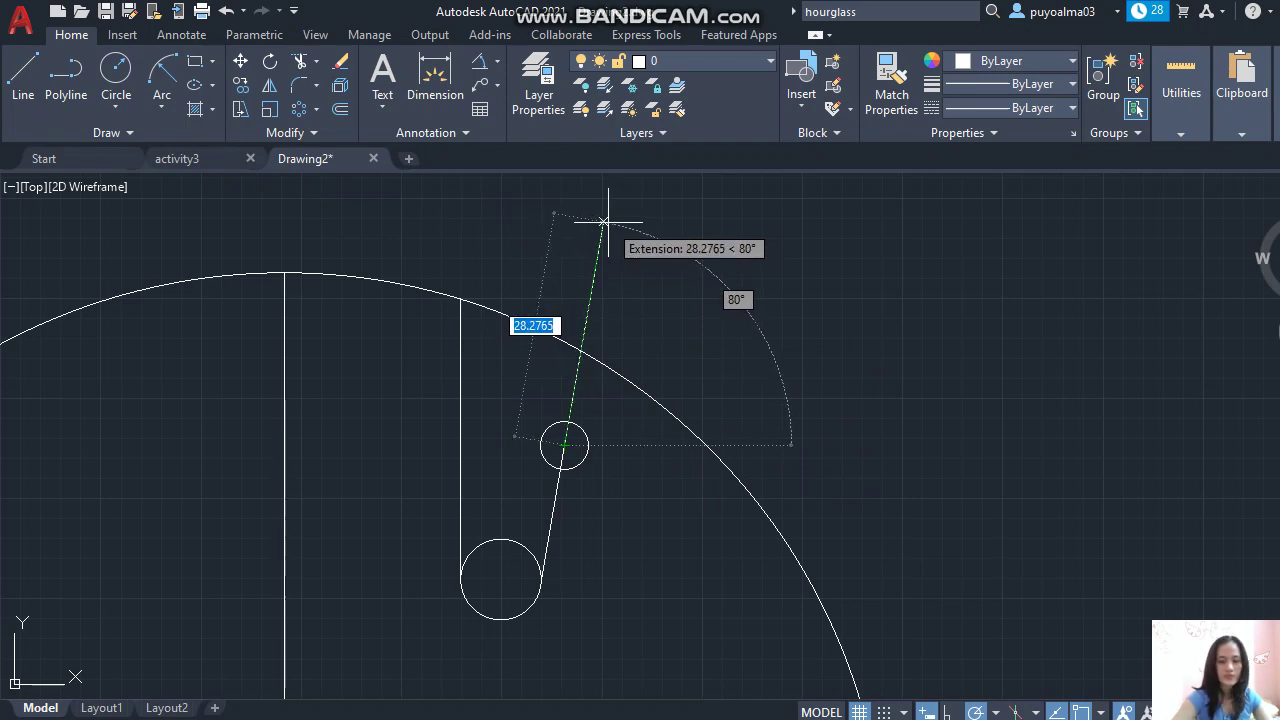
left_click(604, 222)
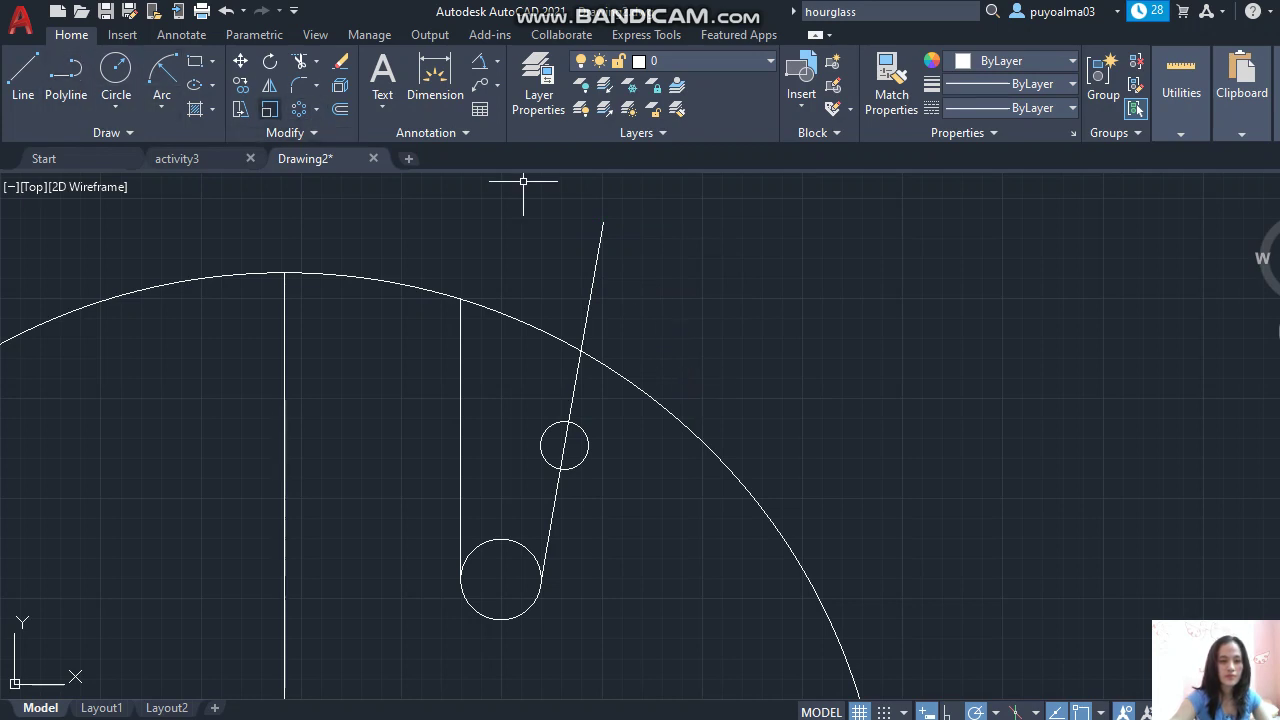
- Offset the 80° centreline 3 units to both the right and left sides
key("o")
key("Return")
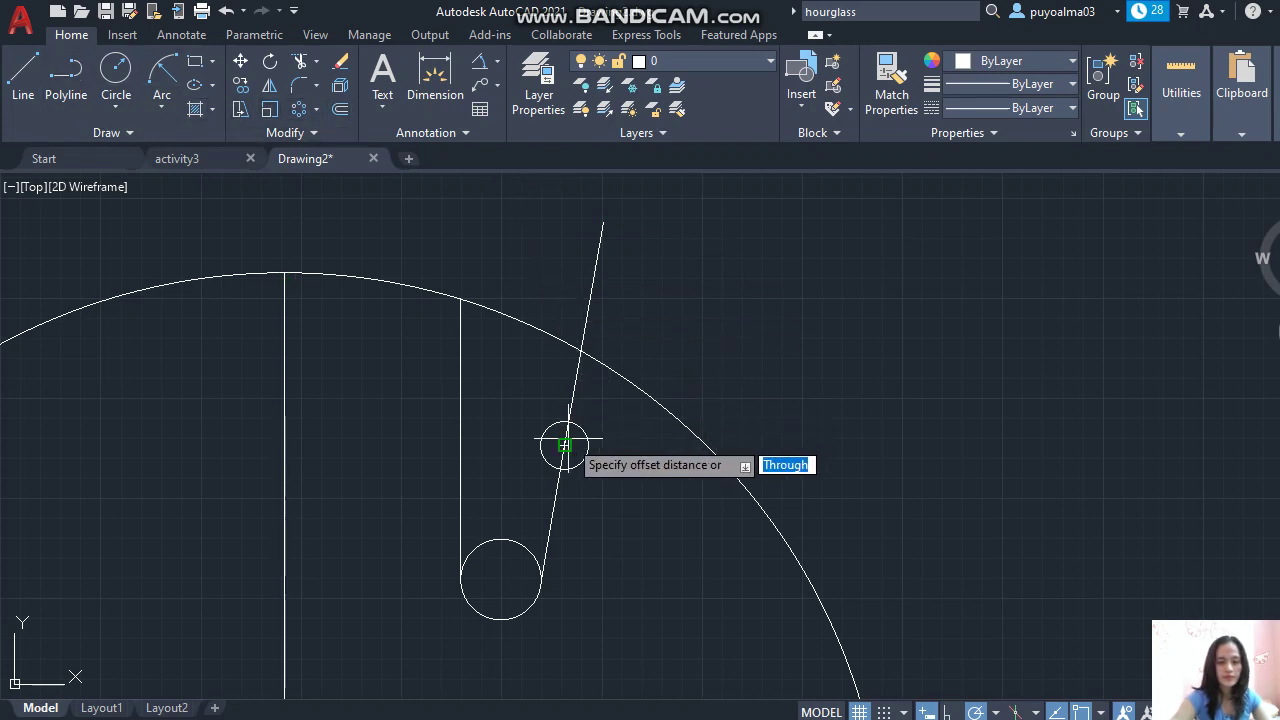
left_click(603, 221)
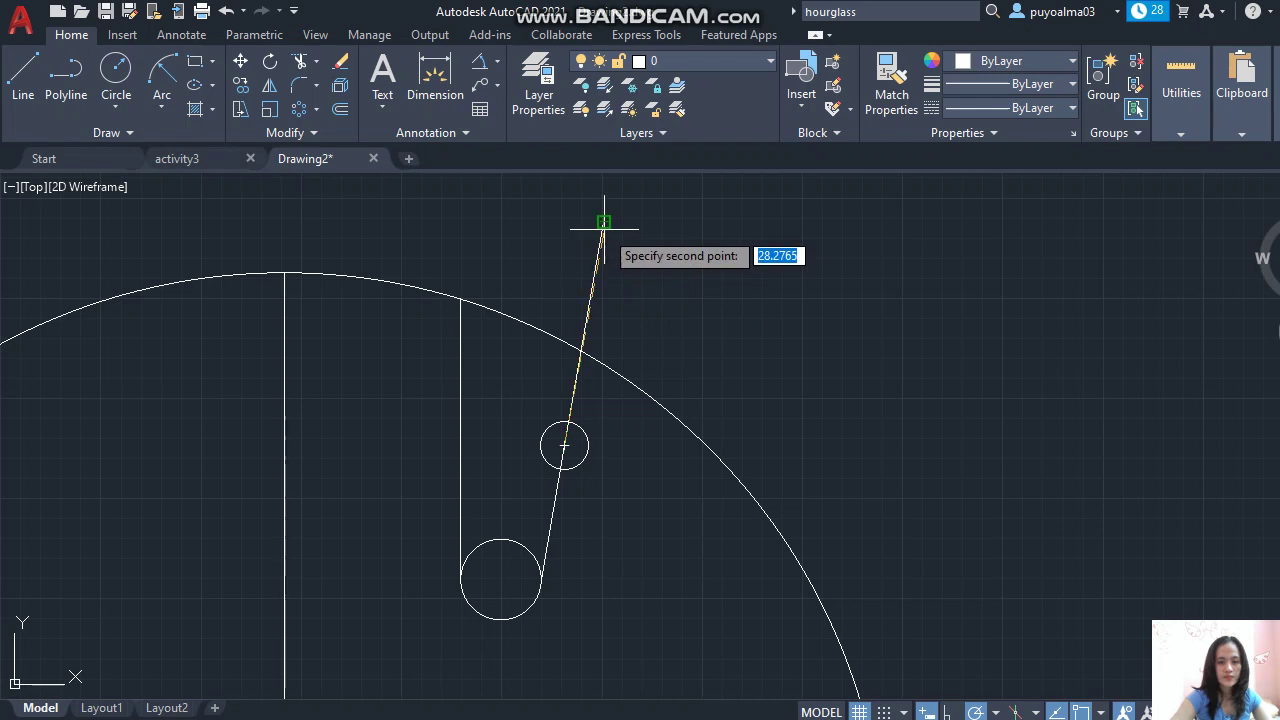
left_click(603, 221)
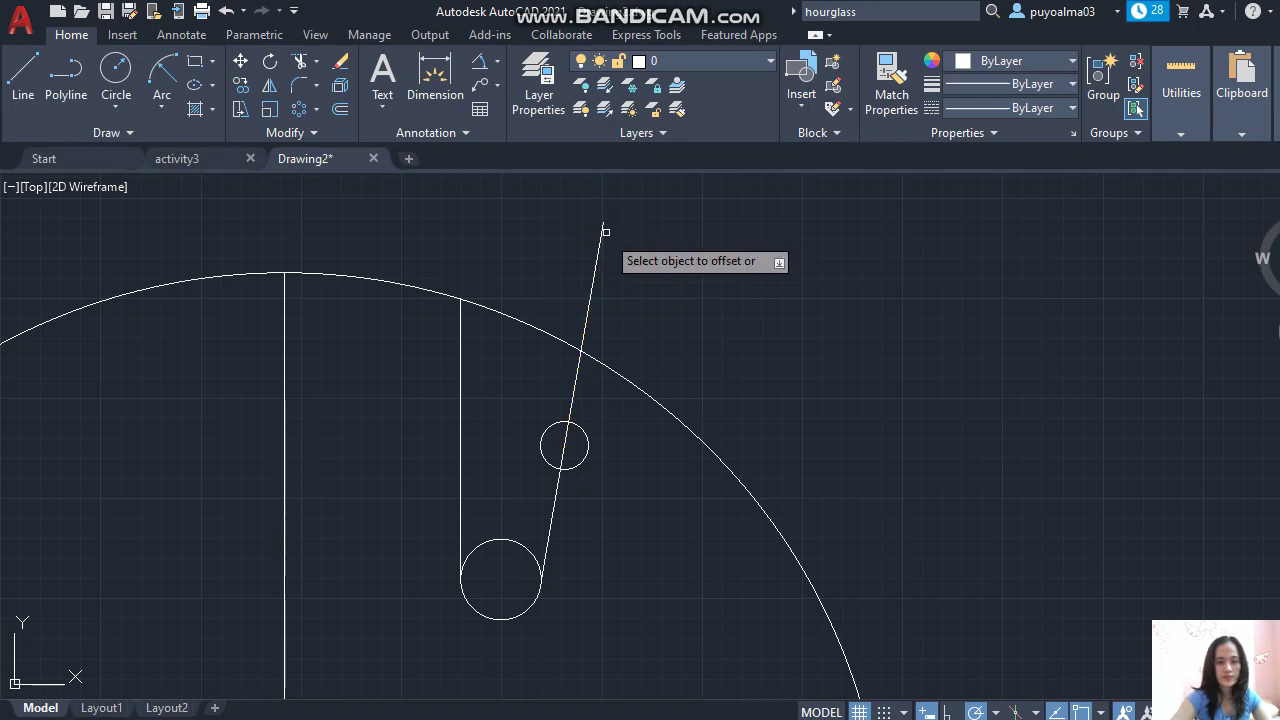
left_click(585, 310)
type("3")
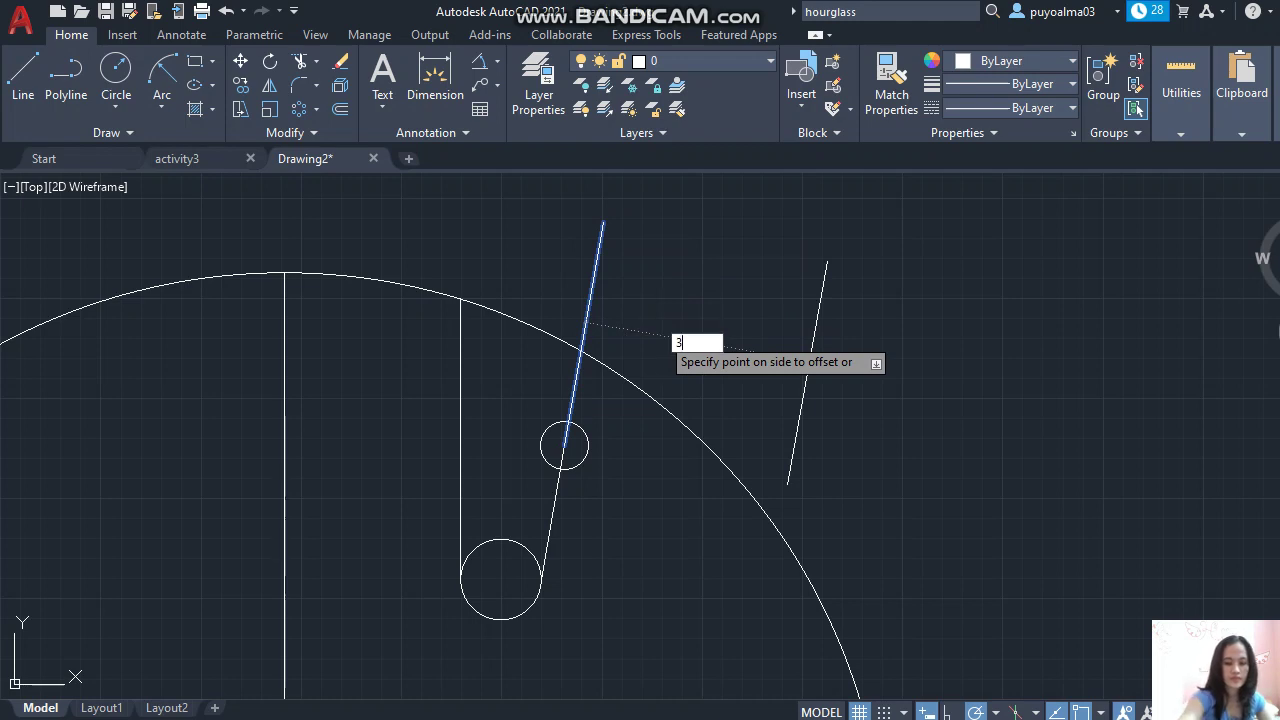
left_click(660, 335)
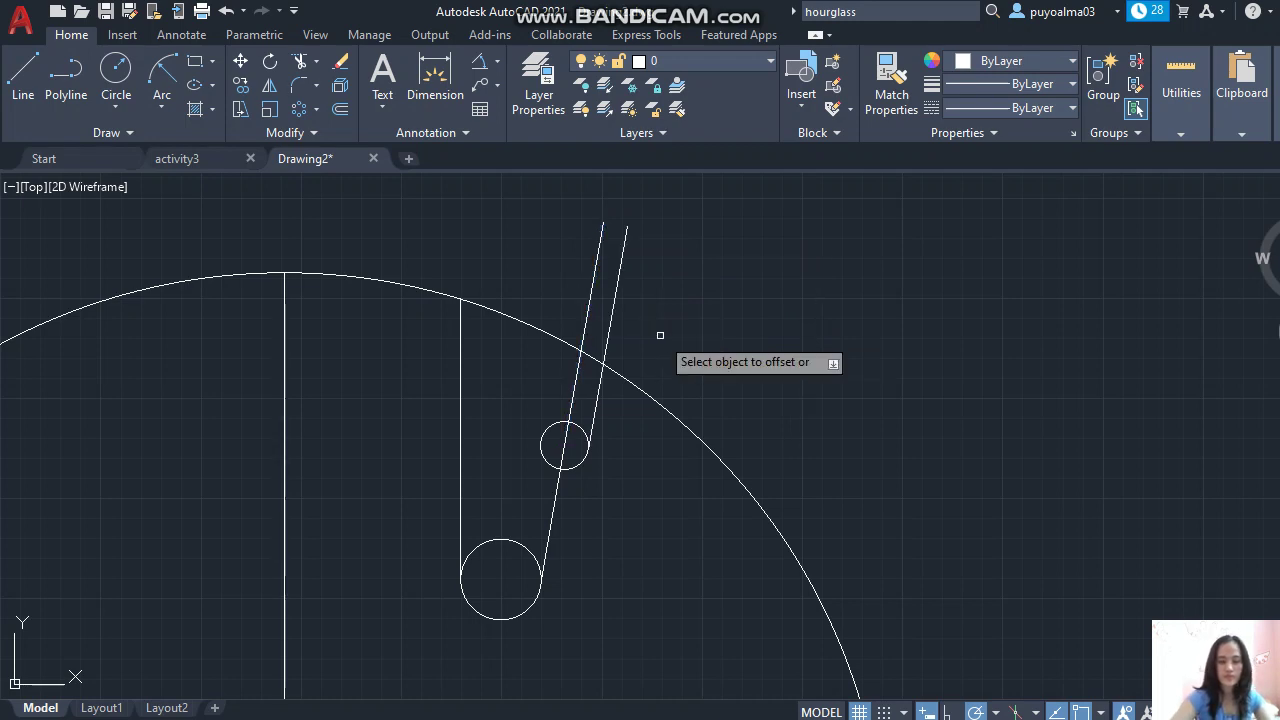
left_click(587, 312)
type("3")
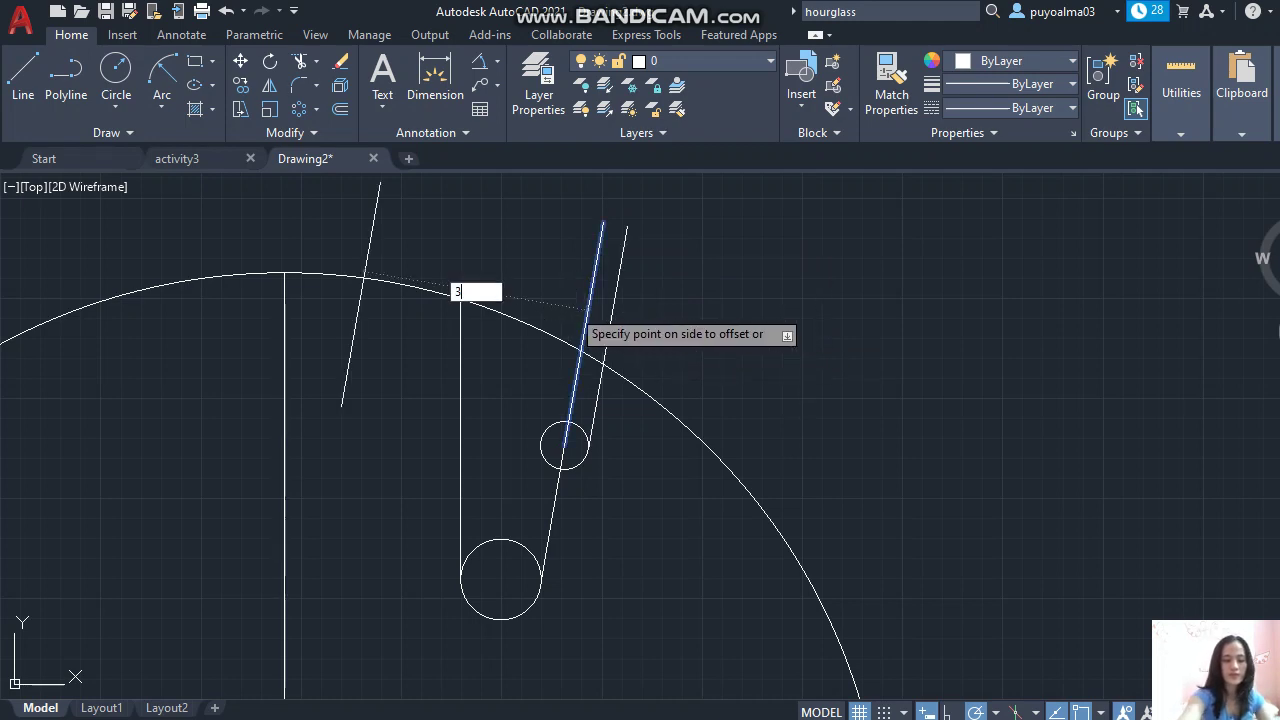
left_click(571, 307)
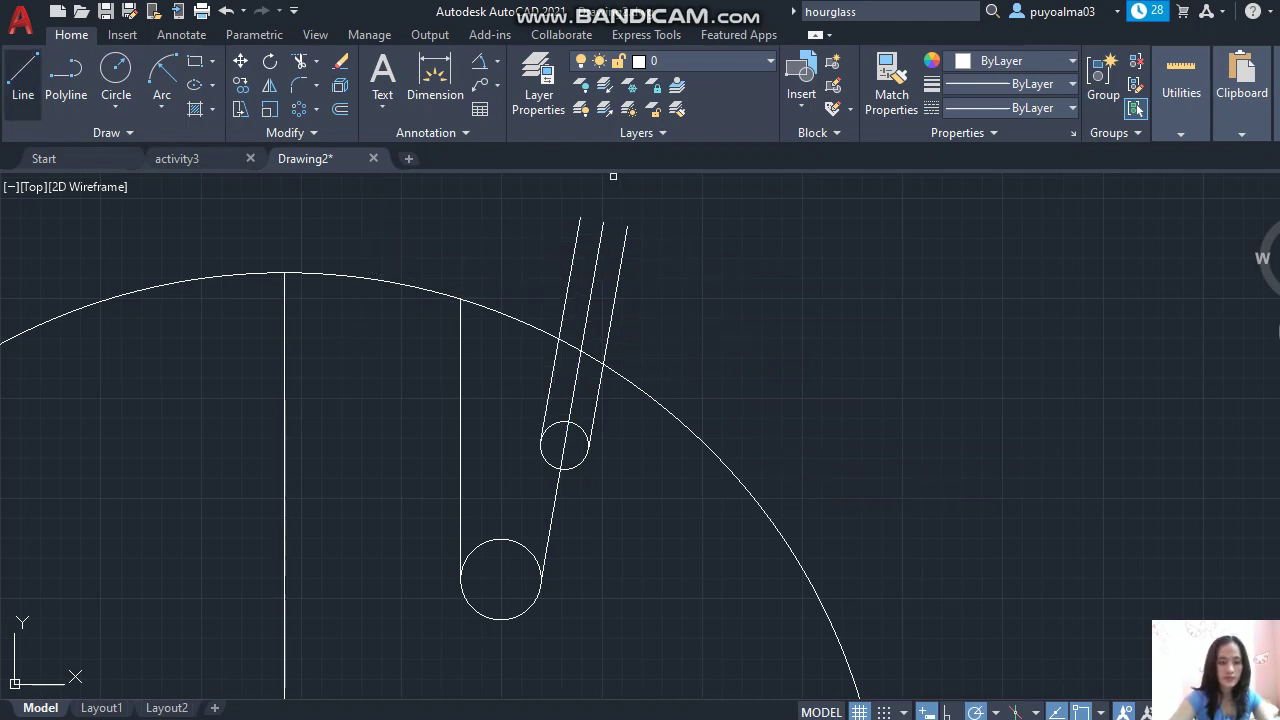
- Draw a 1-unit line segment starting beside the small circle
left_click(23, 72)
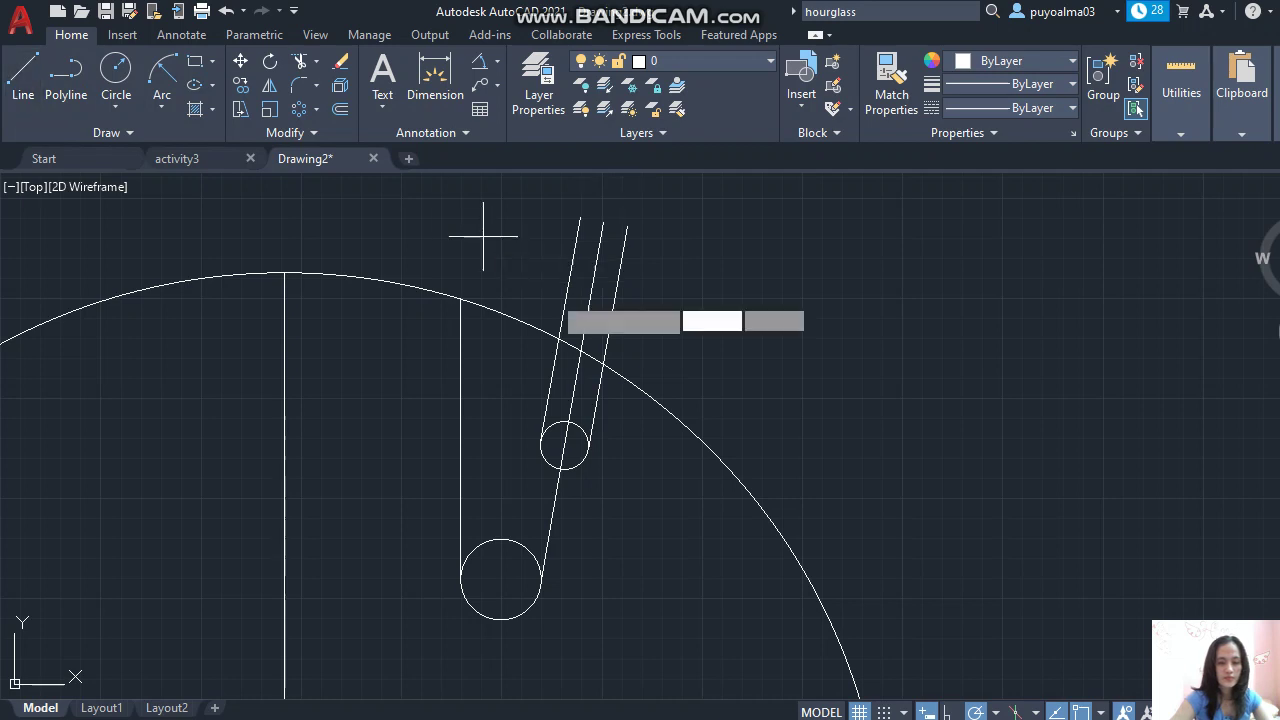
left_click(588, 444)
type("16")
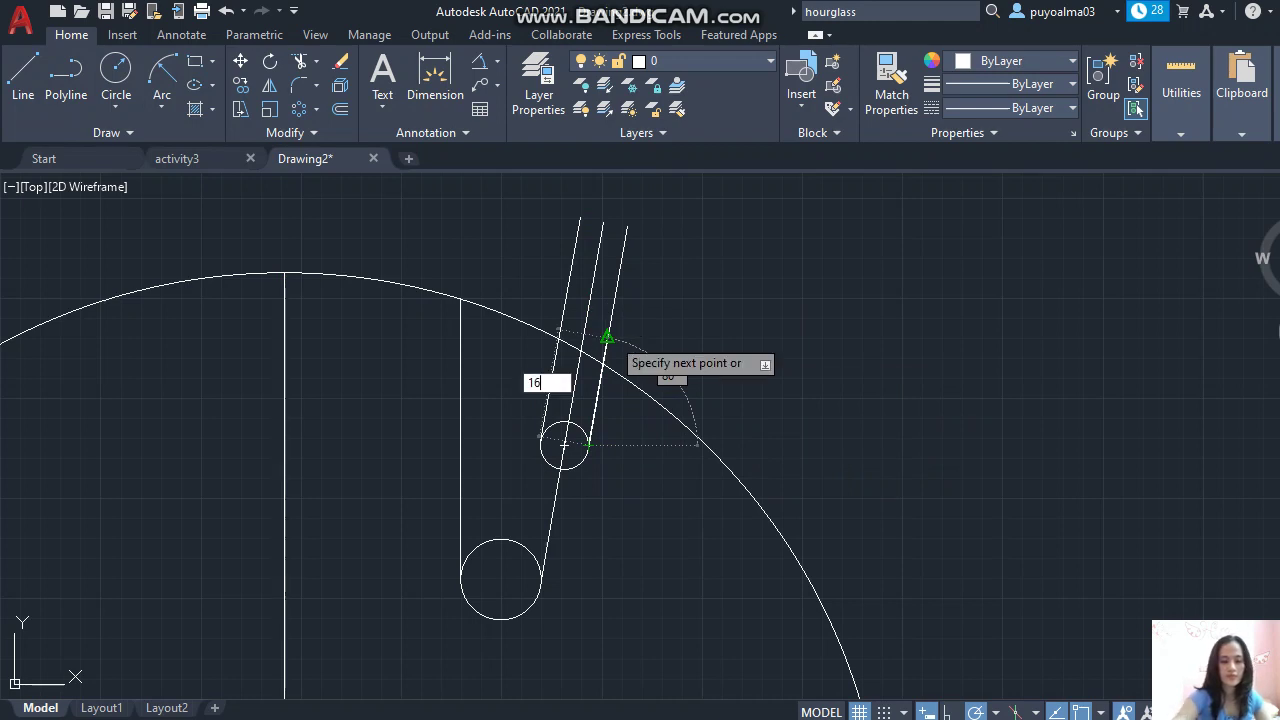
key("Return")
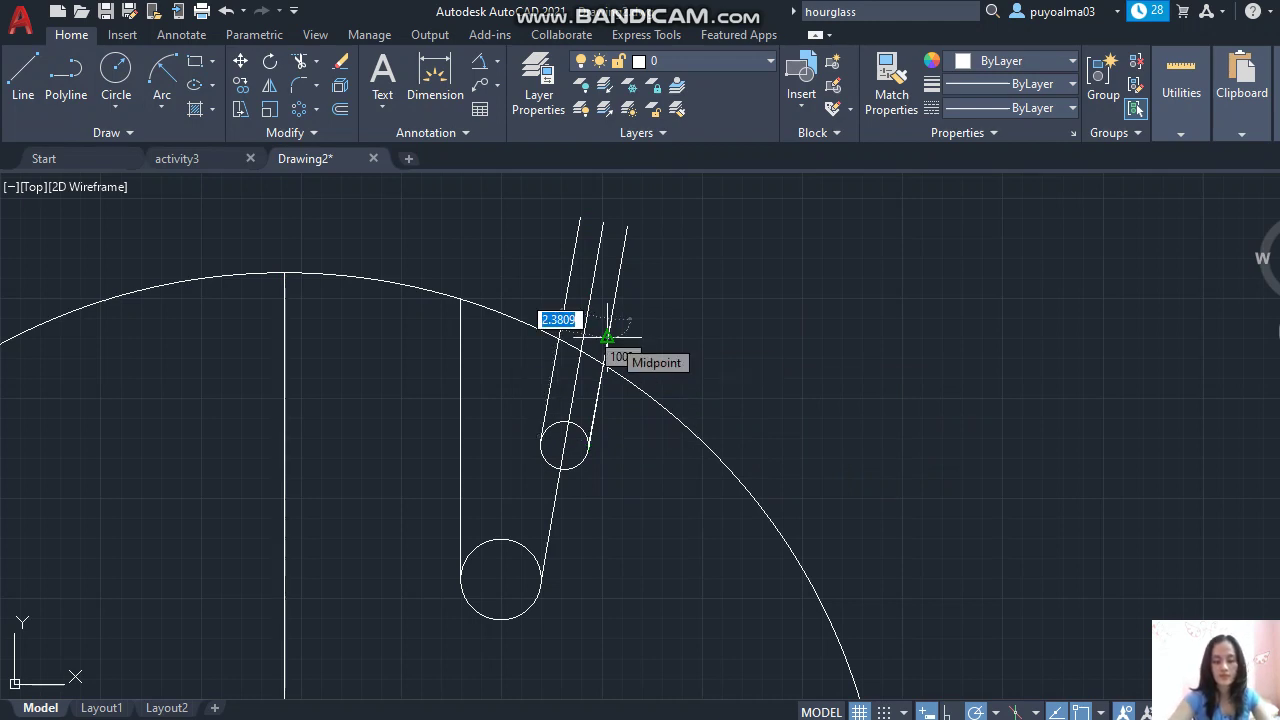
key("space")
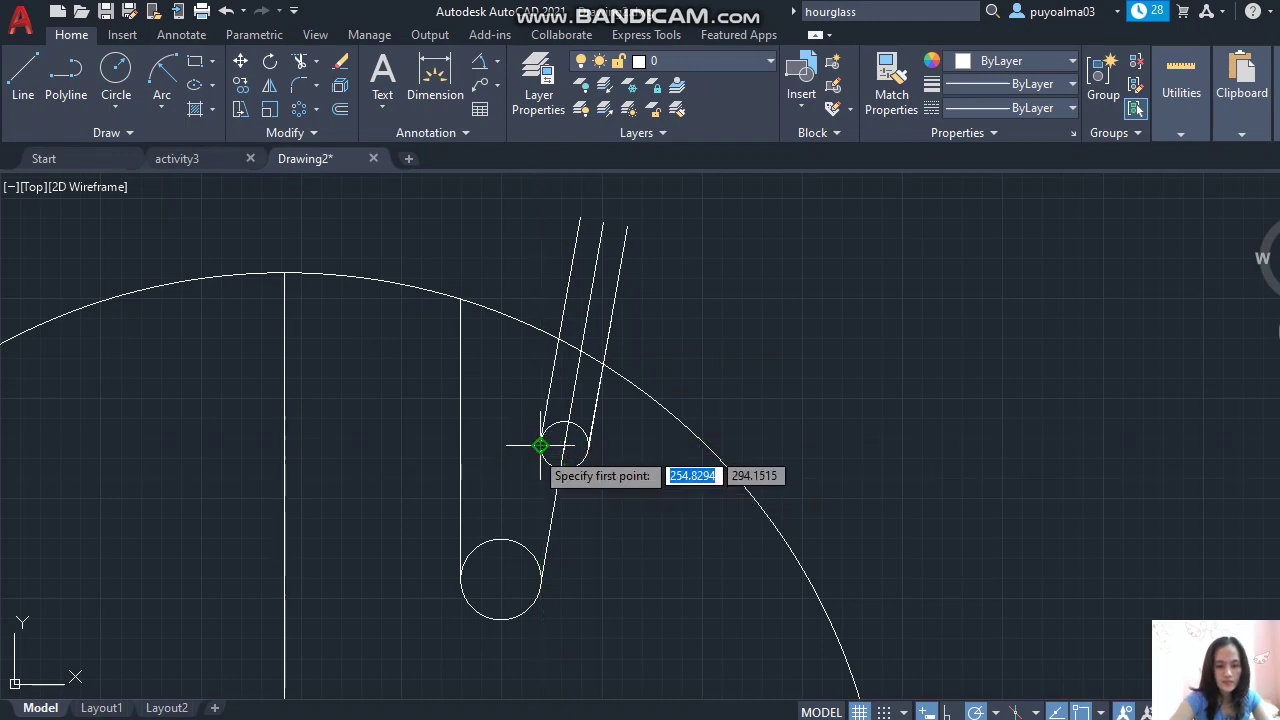
- Draw the slot's side line from the radius-3 circle's quadrant with length 1, out past the rim
scroll(543, 443, "up", 3)
middle_click_drag(677, 508, 537, 443)
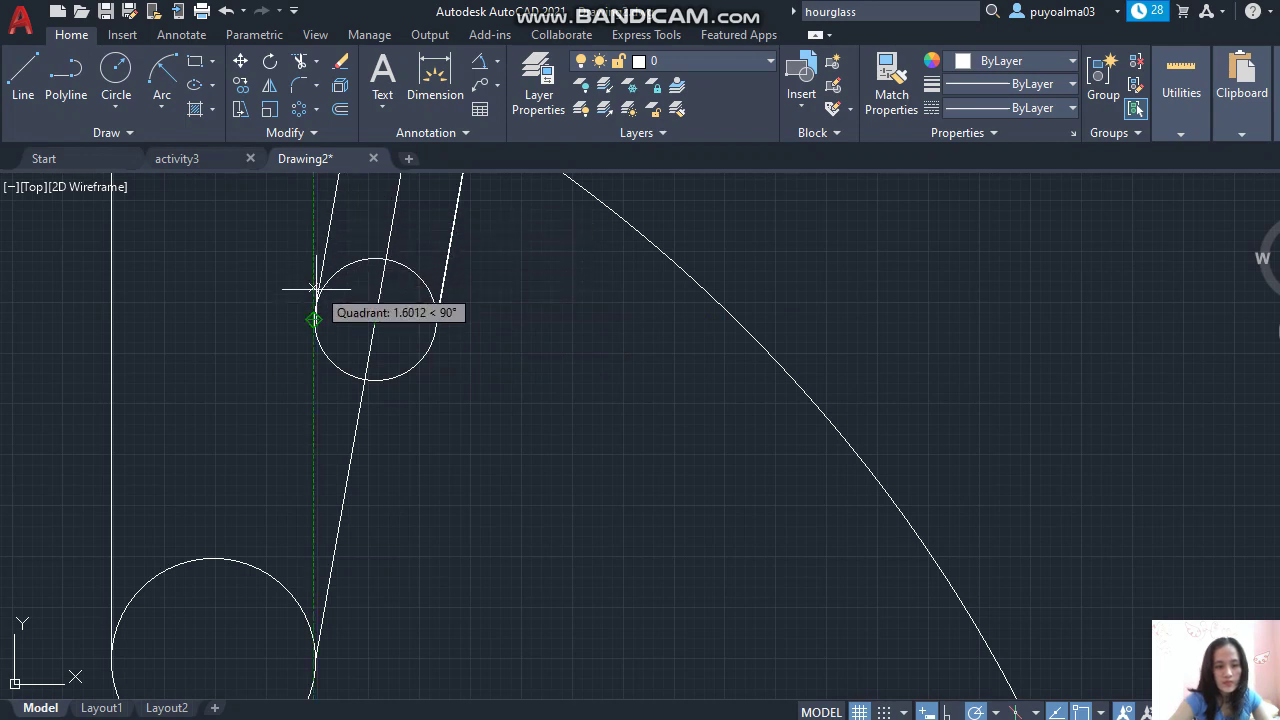
left_click(313, 316)
scroll(720, 363, "down", 2)
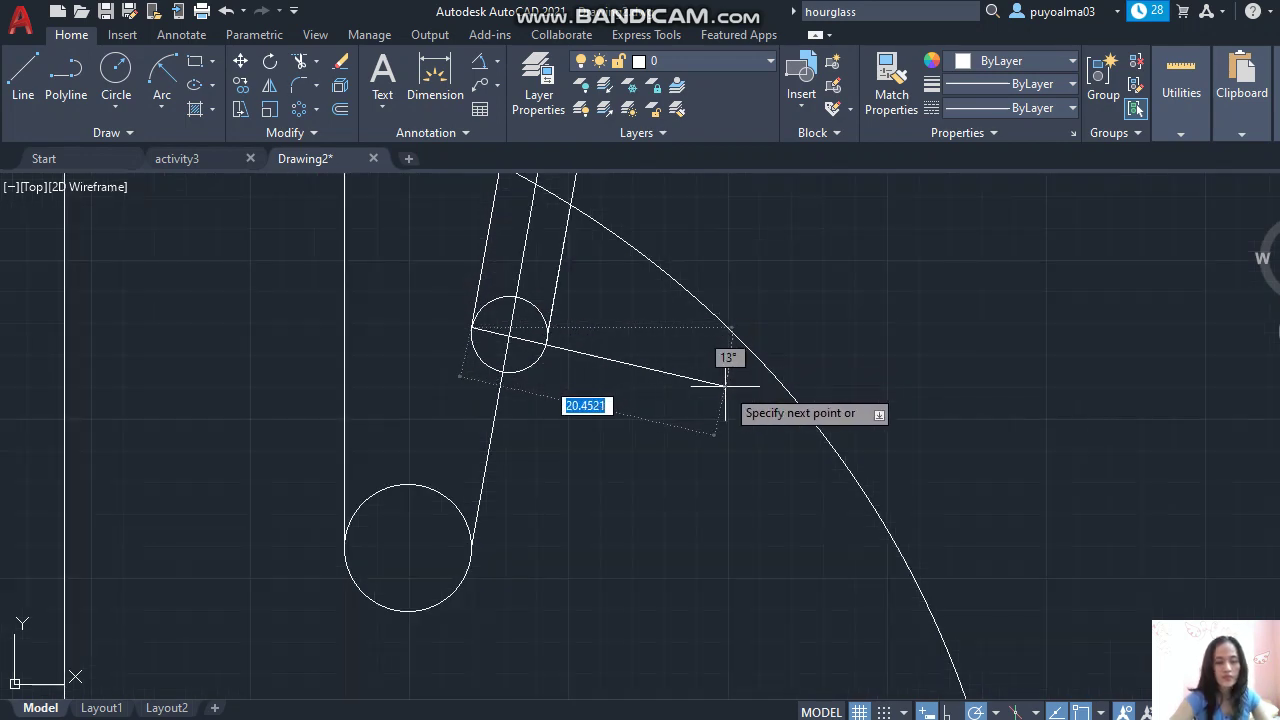
scroll(714, 400, "down", 2)
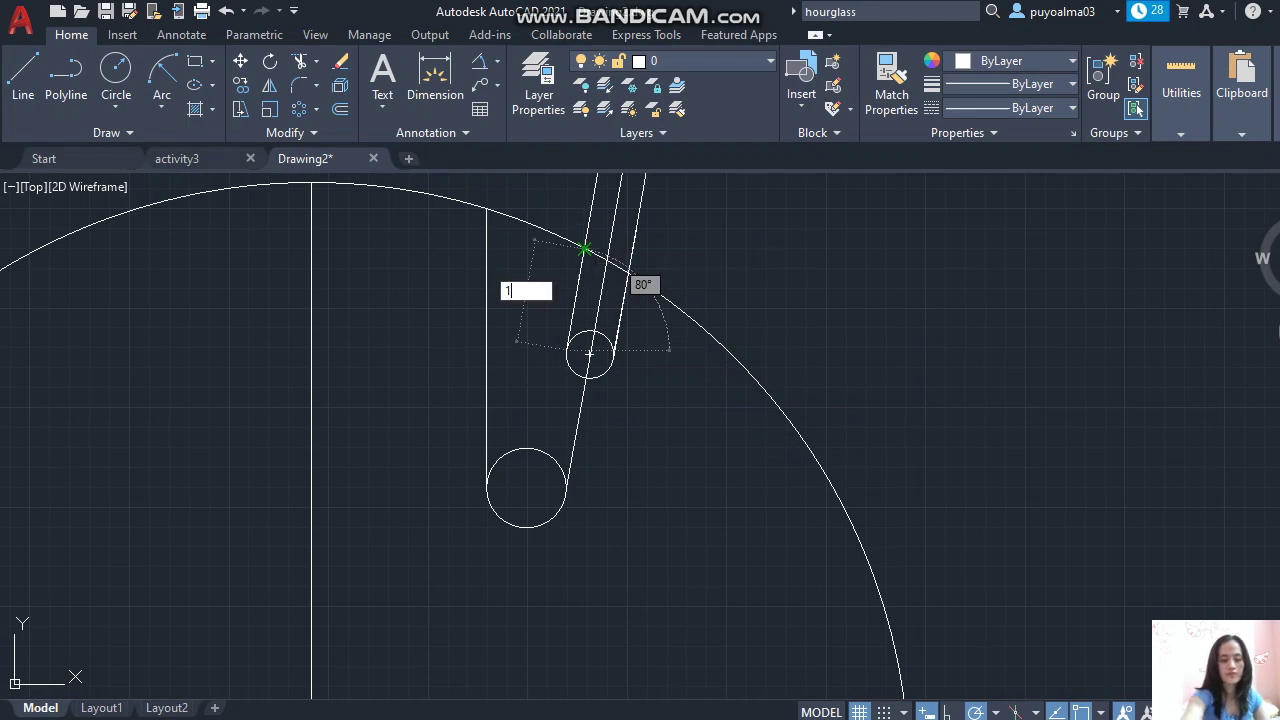
type("8")
key("Return")
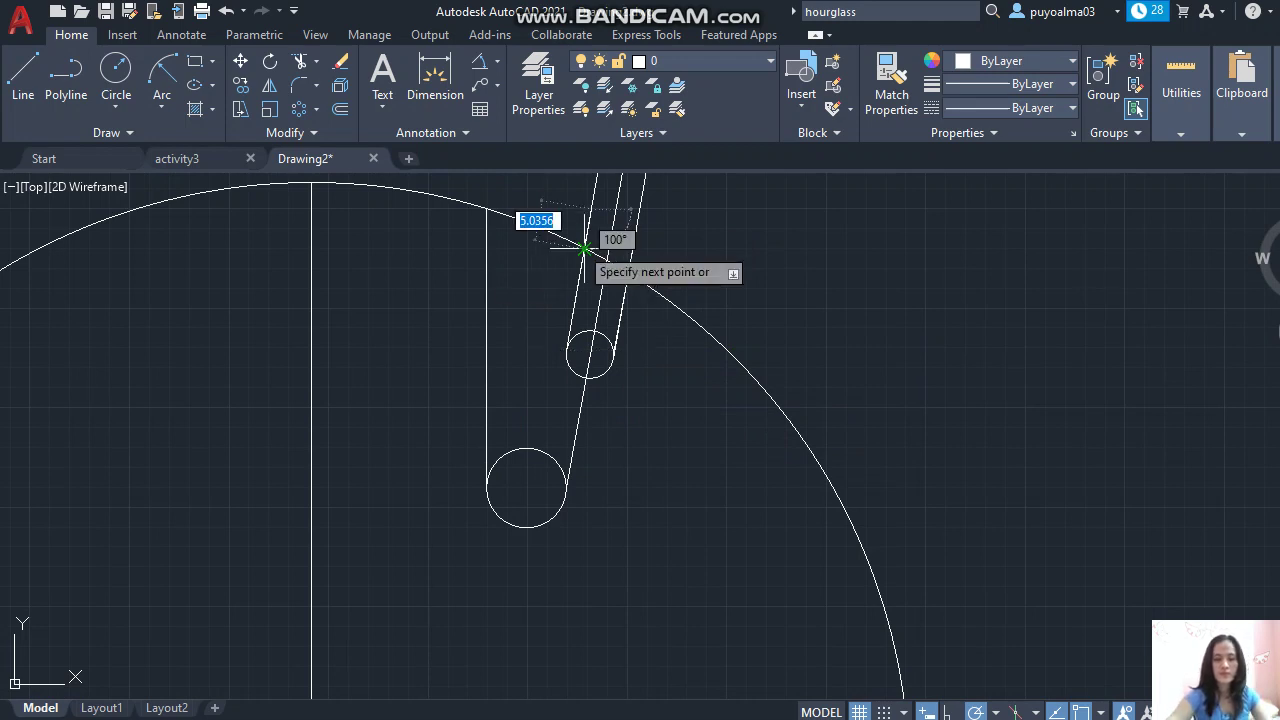
key("Escape")
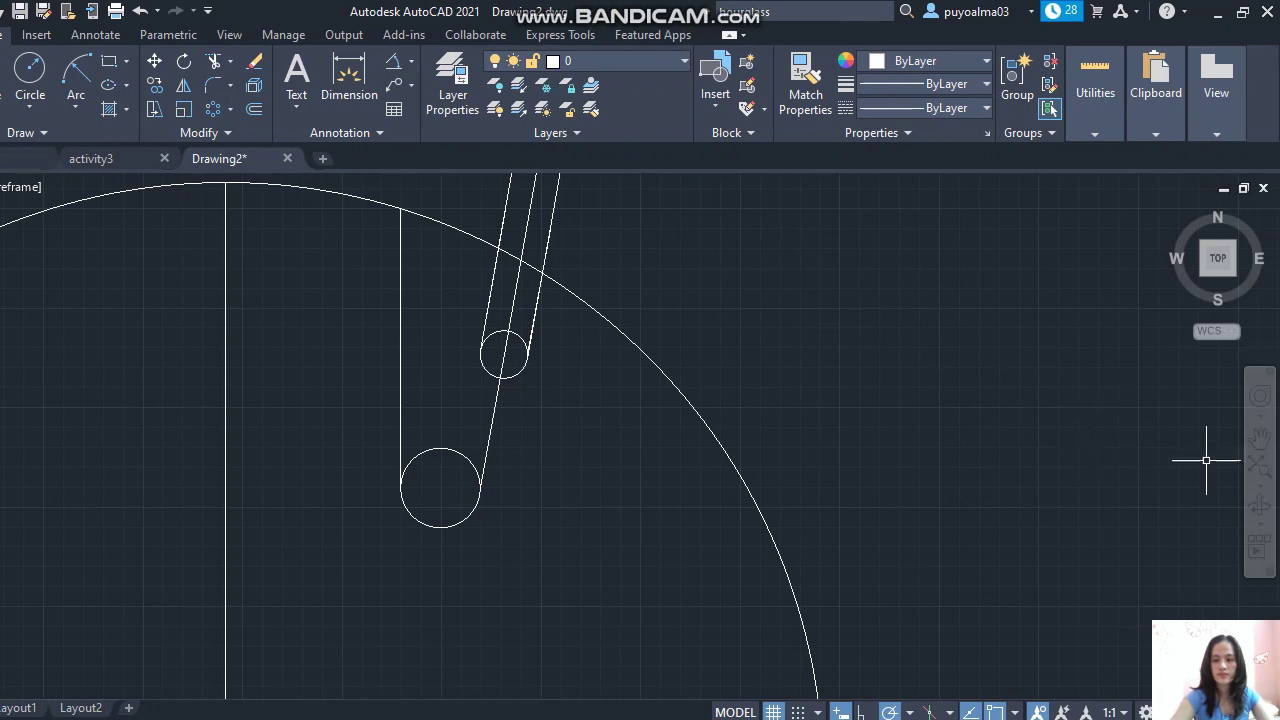
left_click(1260, 437)
left_click_drag(723, 354, 721, 340)
right_click(709, 314)
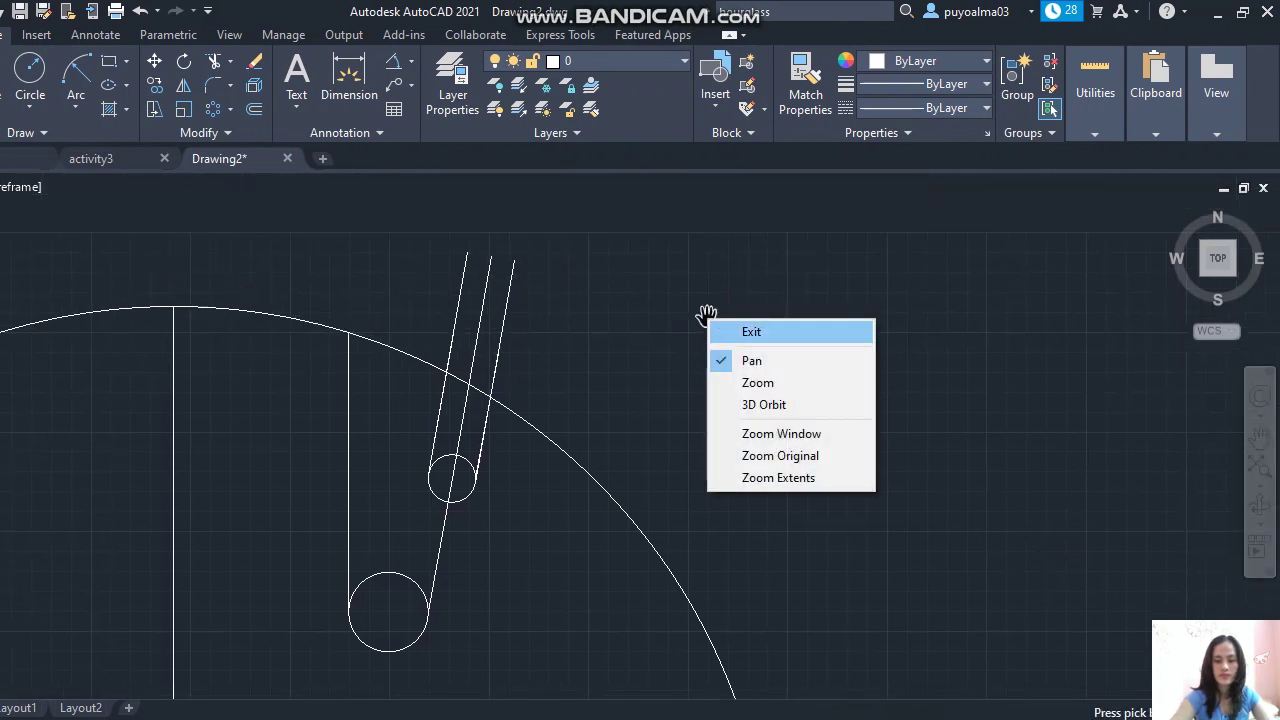
left_click(760, 329)
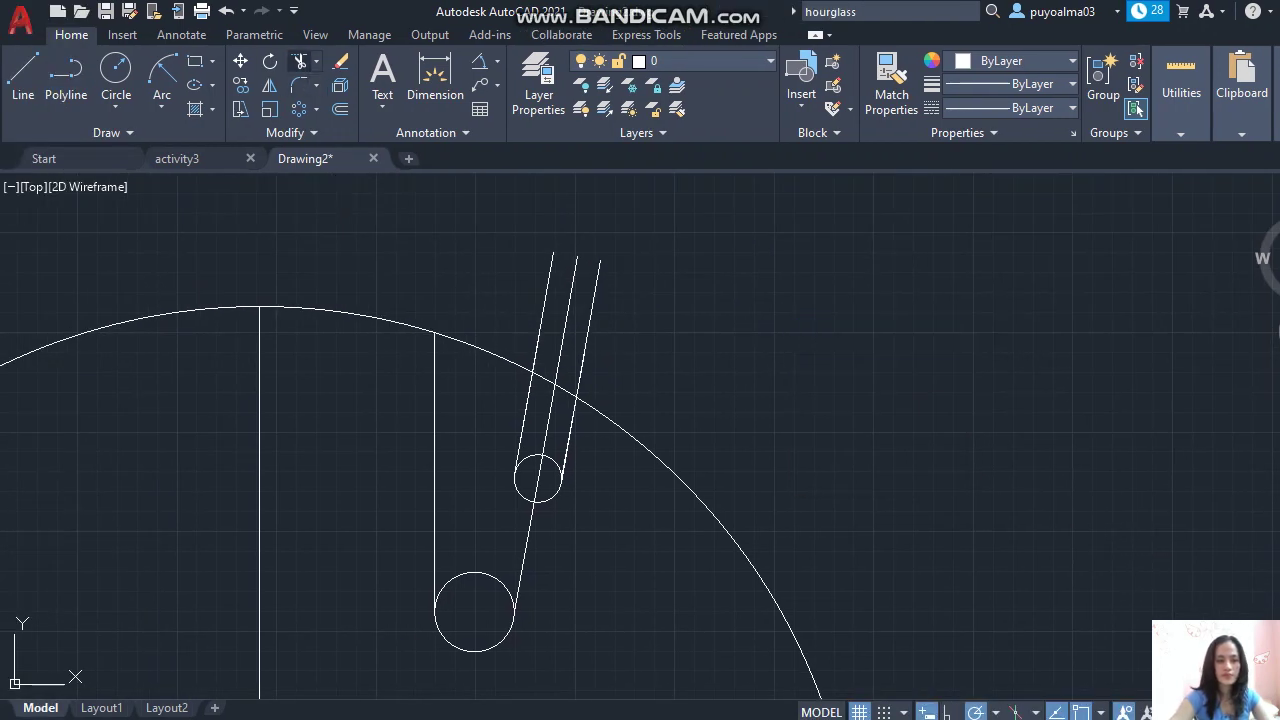
- Trim the line ends above the rim, the rim arc between the slot lines, and the small circle's arcs
left_click(299, 61)
left_click_drag(526, 260, 643, 291)
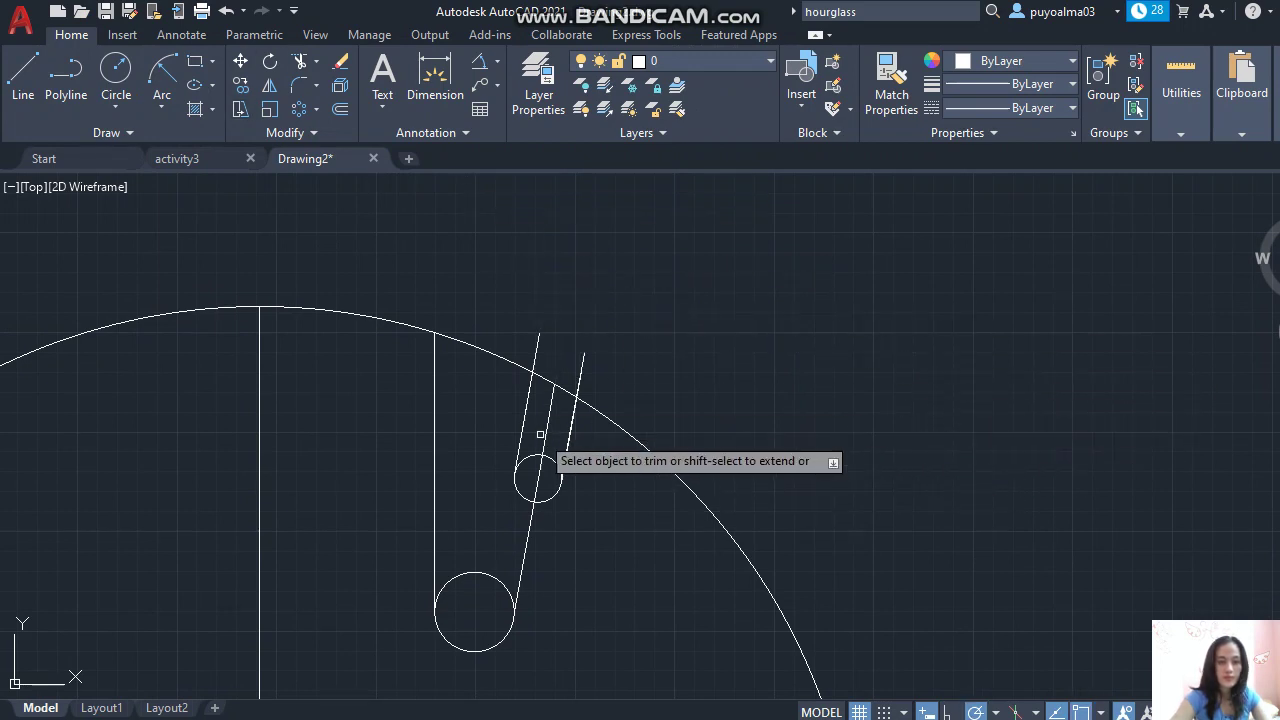
left_click(555, 386)
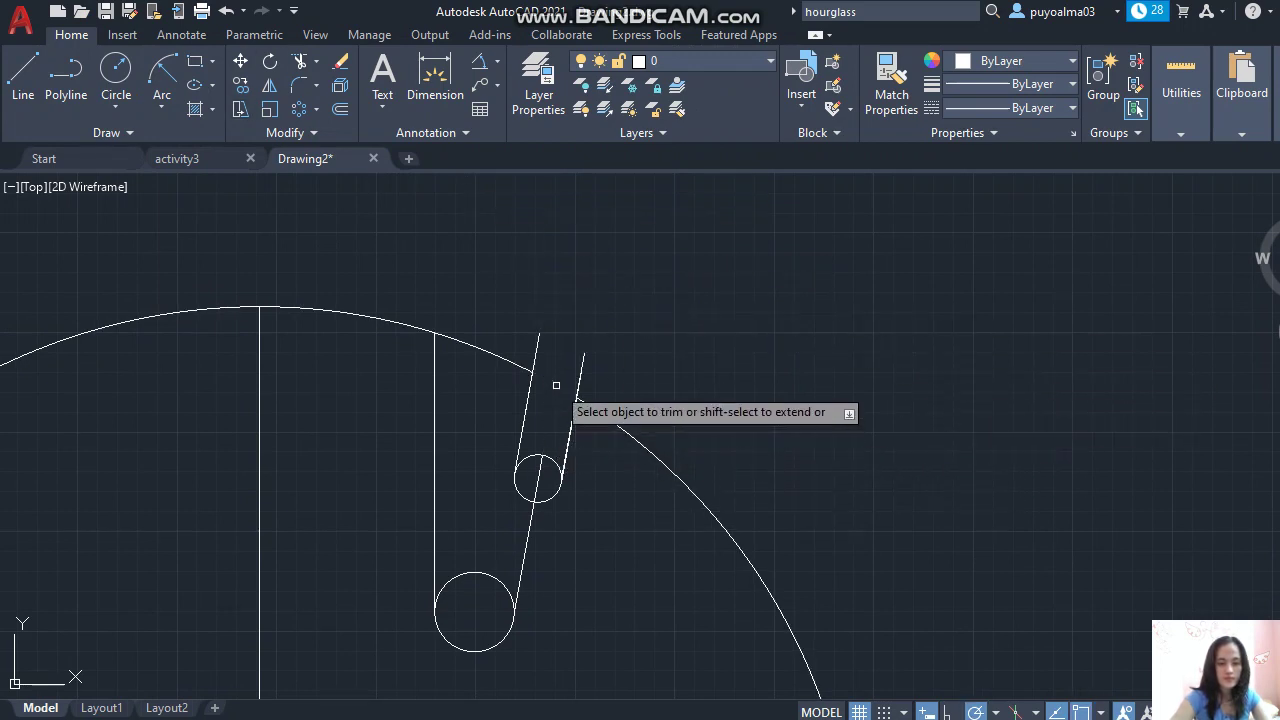
left_click(541, 456)
left_click(541, 456)
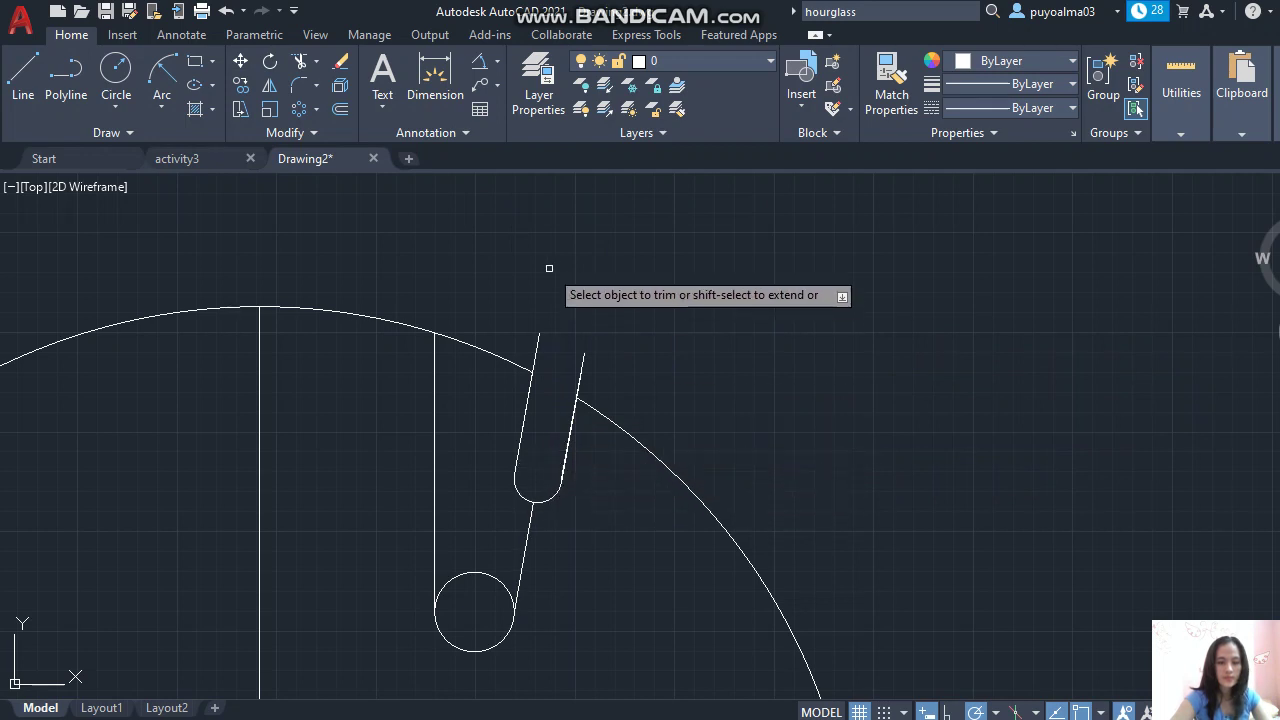
- Draw a line on the rim closing off the top of the slot
left_click(23, 72)
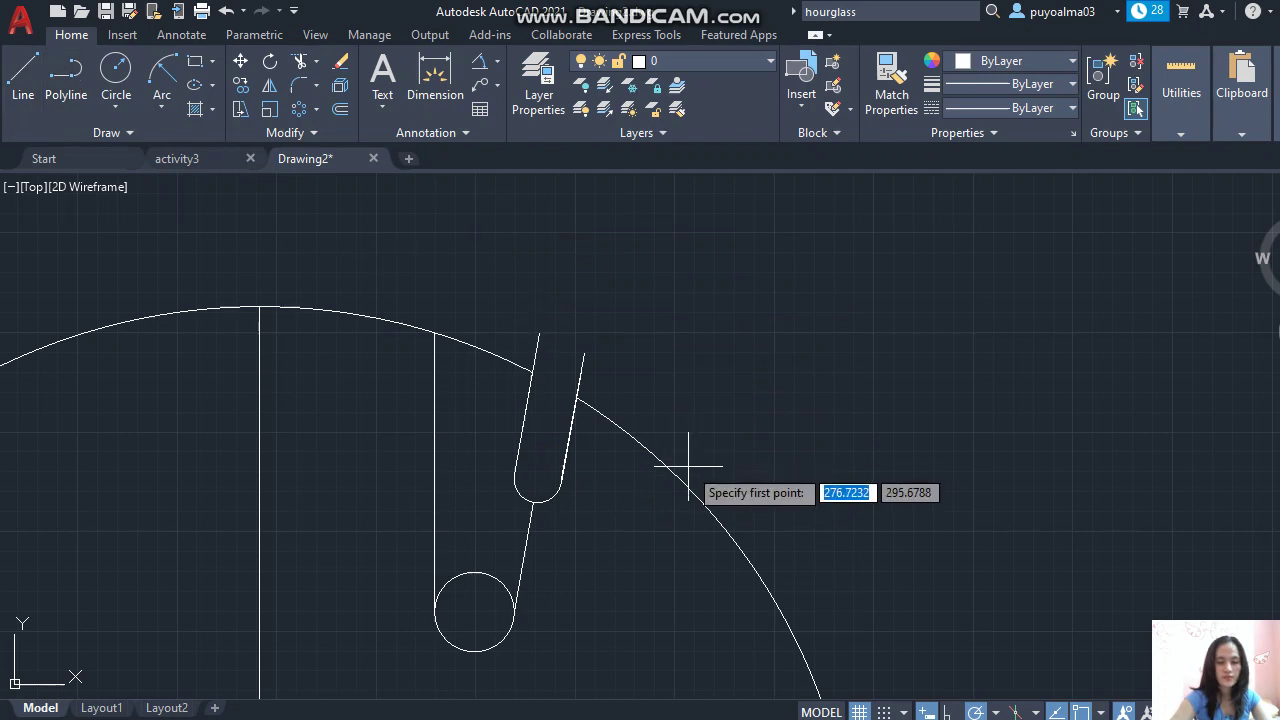
left_click(539, 333)
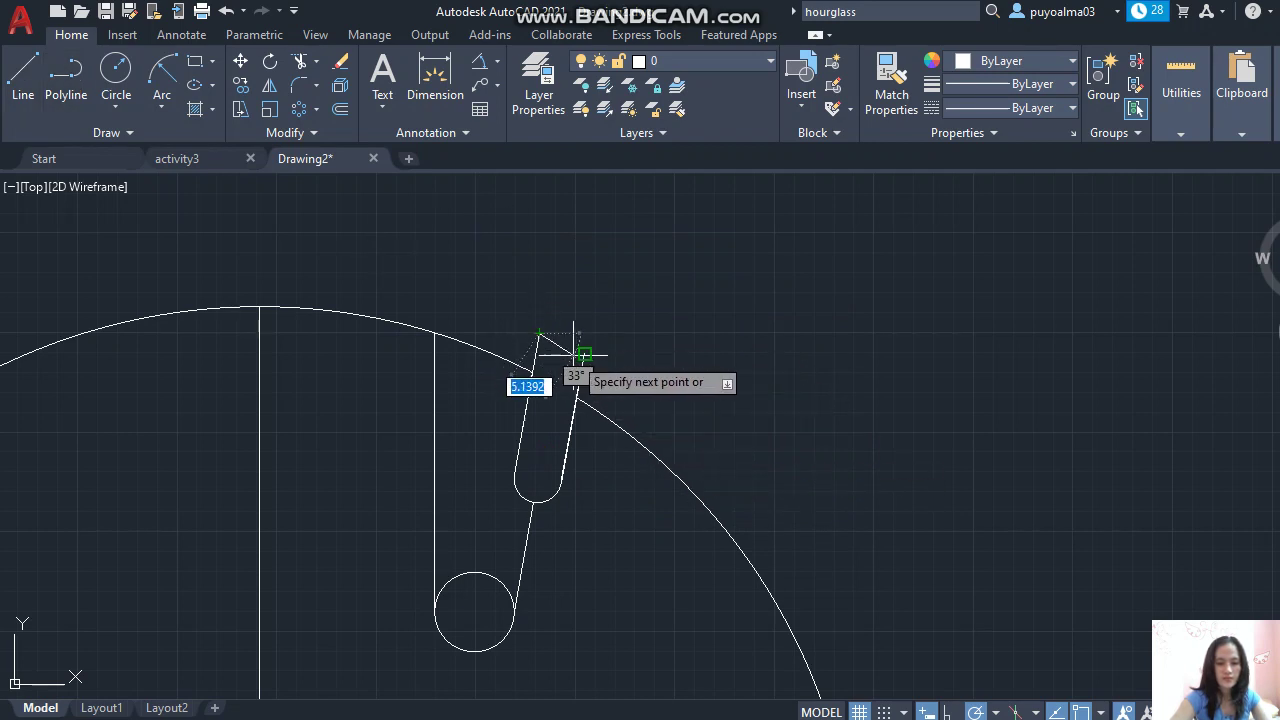
left_click(584, 353)
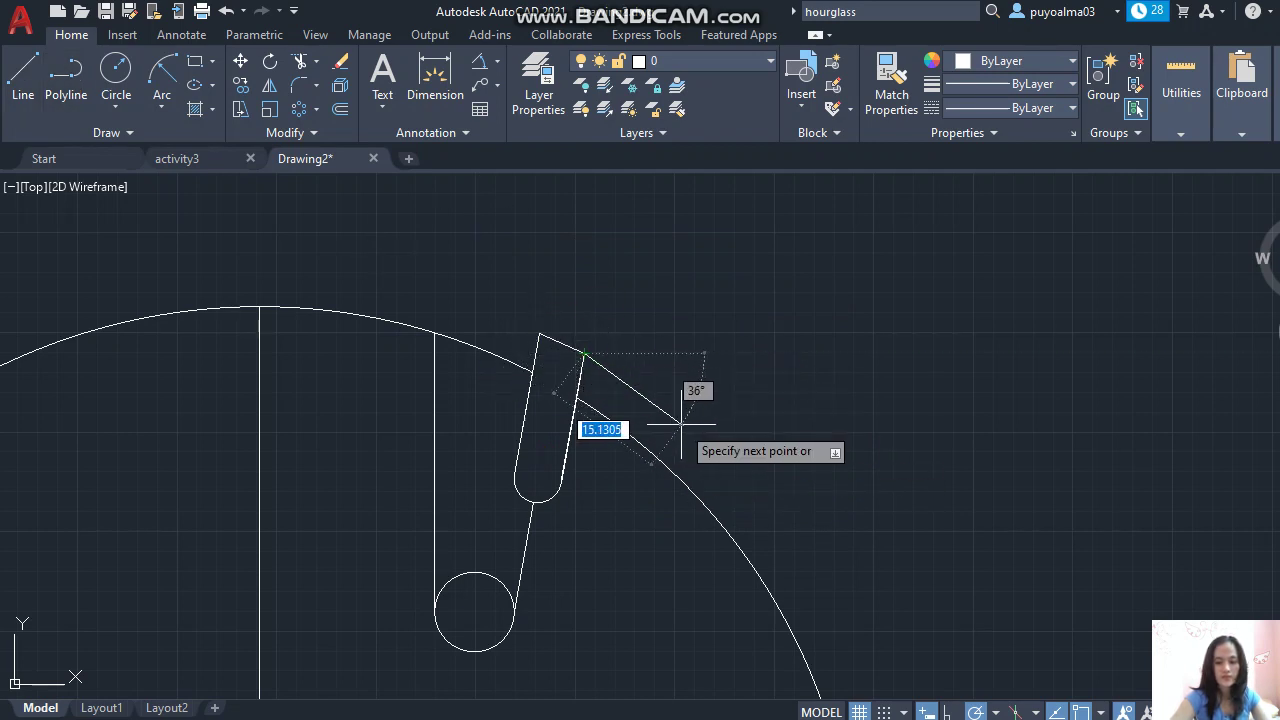
key("Escape")
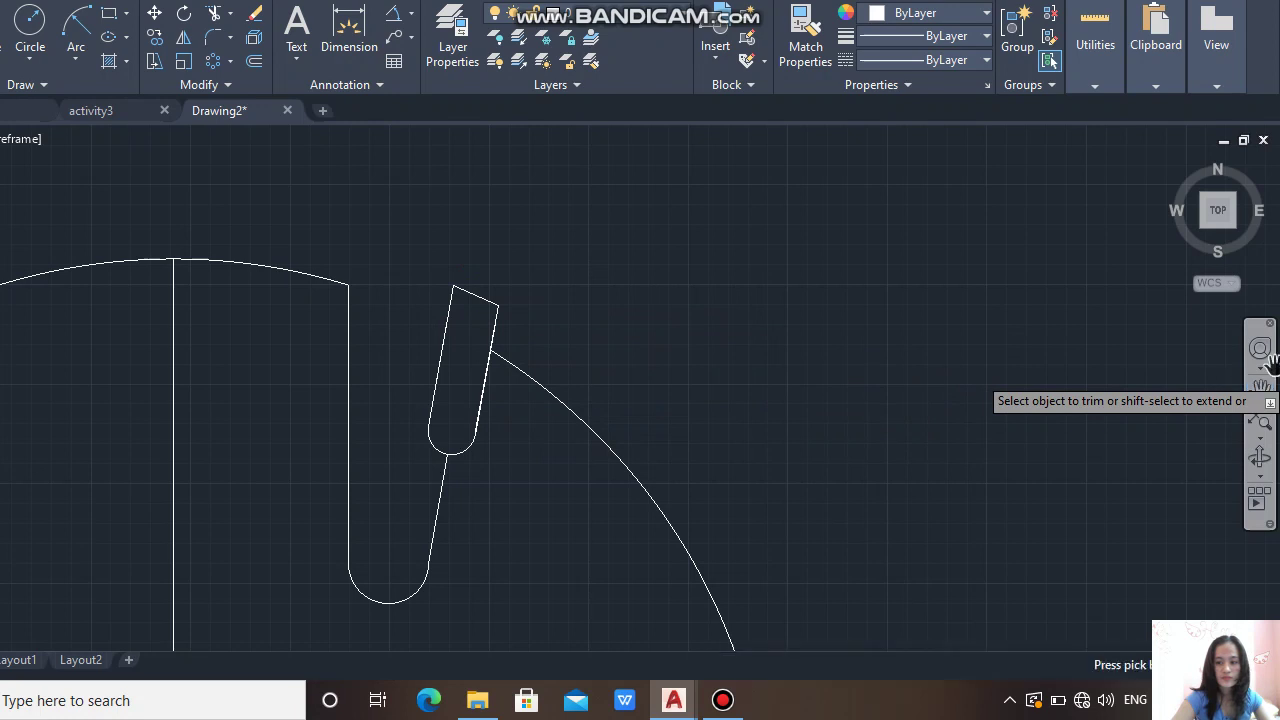
- Finish trimming and window-select the completed slot outline
scroll(776, 380, "down", 2)
scroll(720, 343, "down", 2)
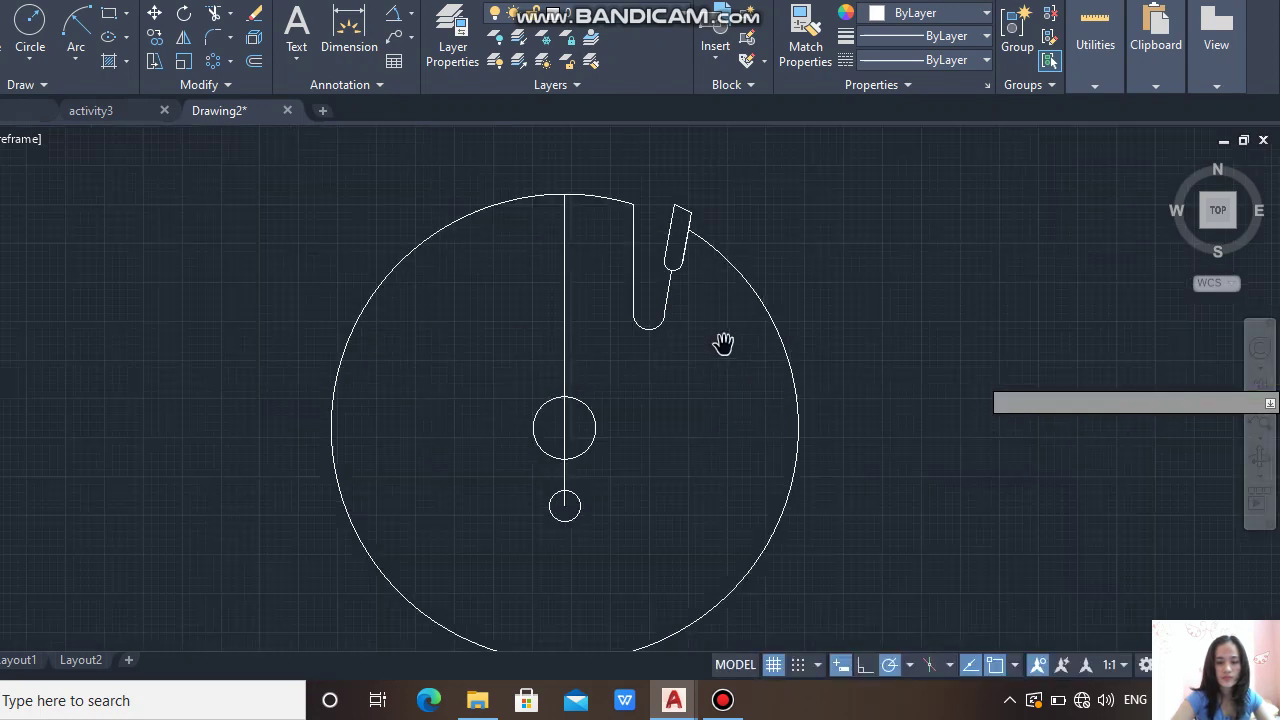
mouse_move(668, 420)
middle_mouse_down()
mouse_move(651, 391)
mouse_move(651, 416)
middle_mouse_up()
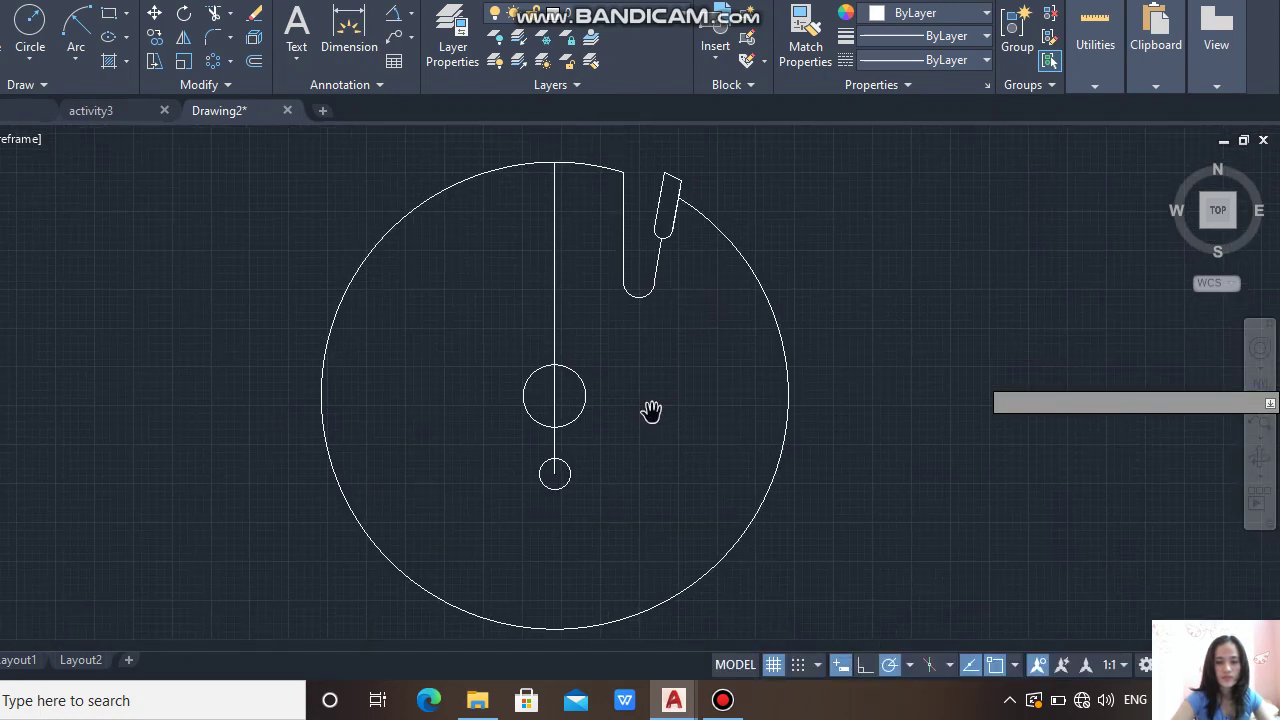
right_click(676, 383)
left_click(721, 399)
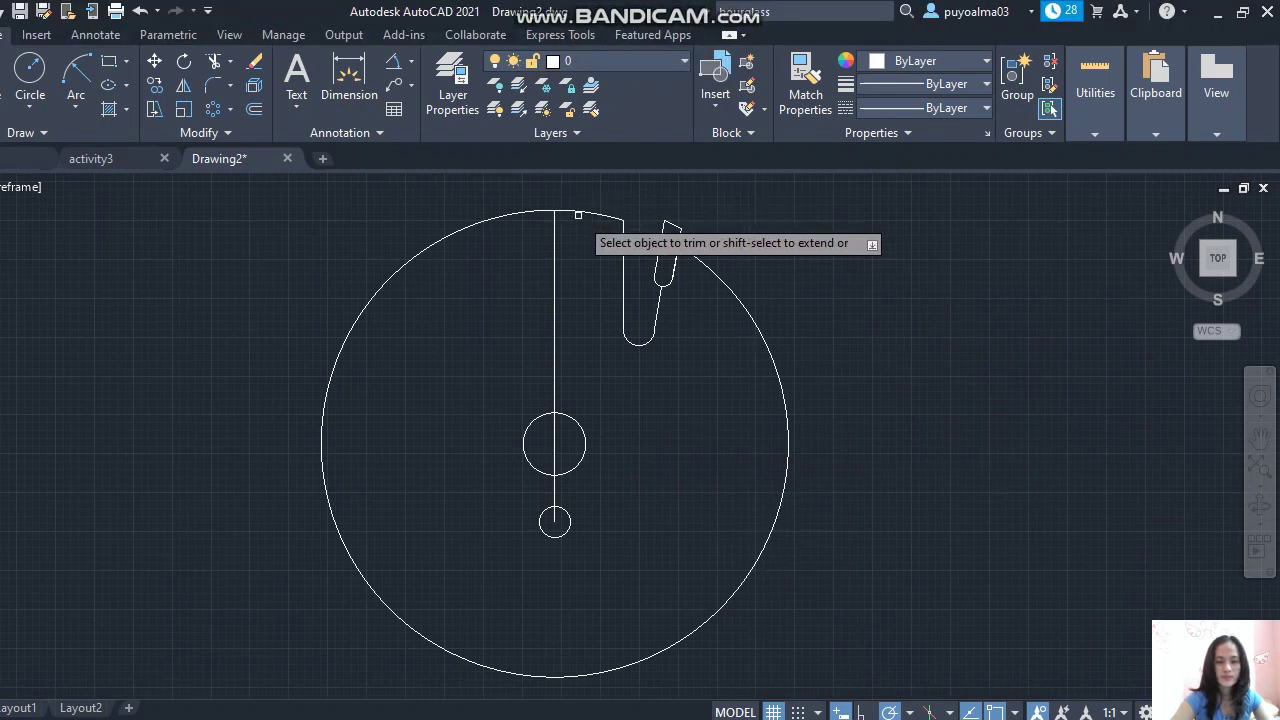
right_click(929, 278)
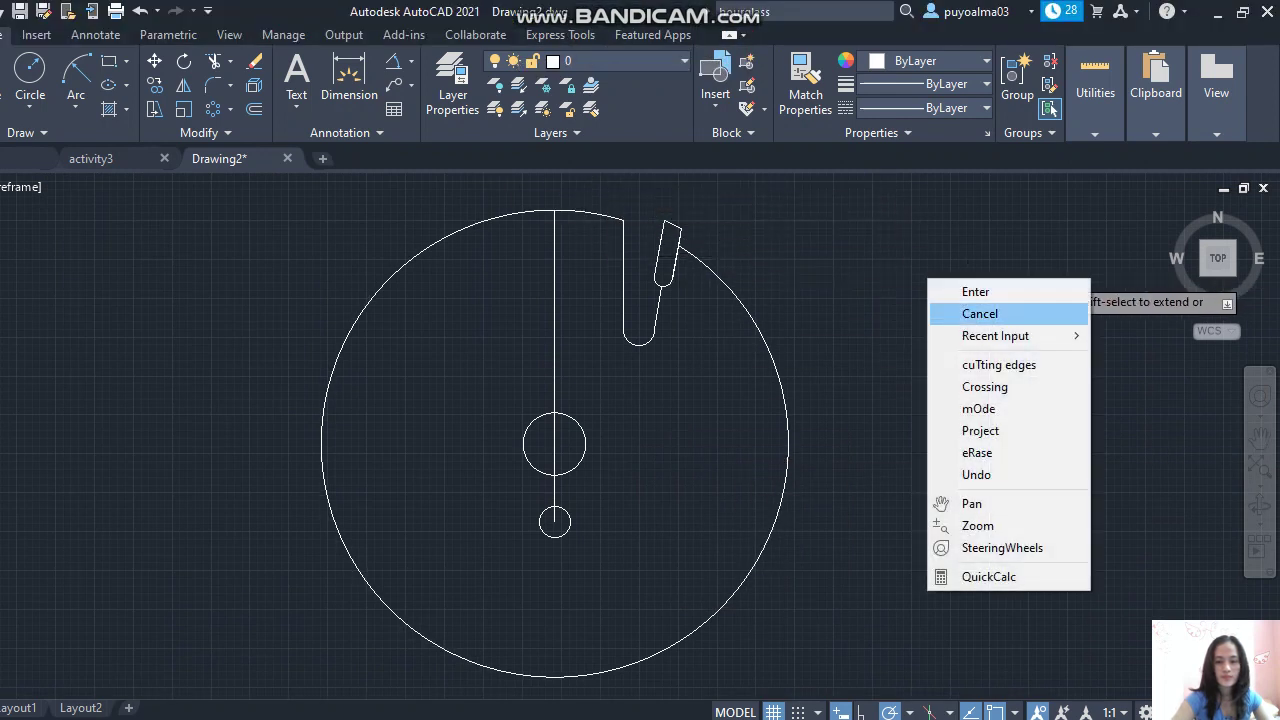
left_click(970, 289)
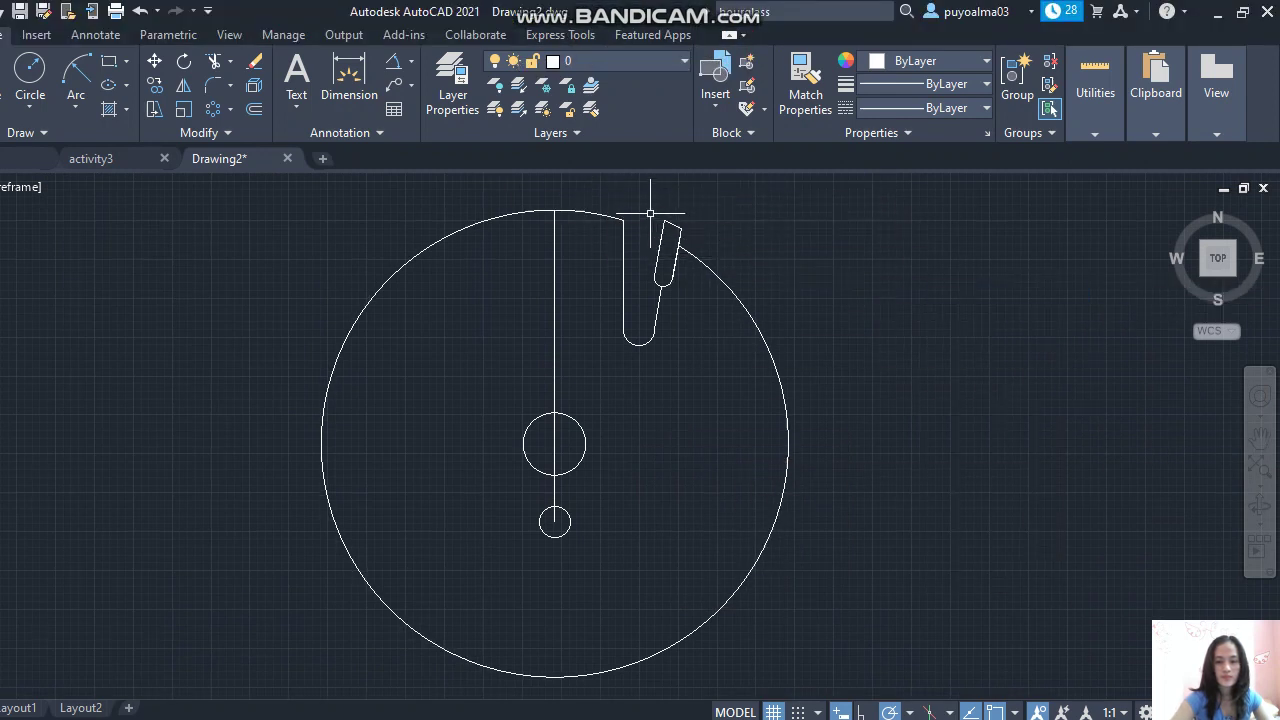
left_click(603, 193)
left_click(701, 357)
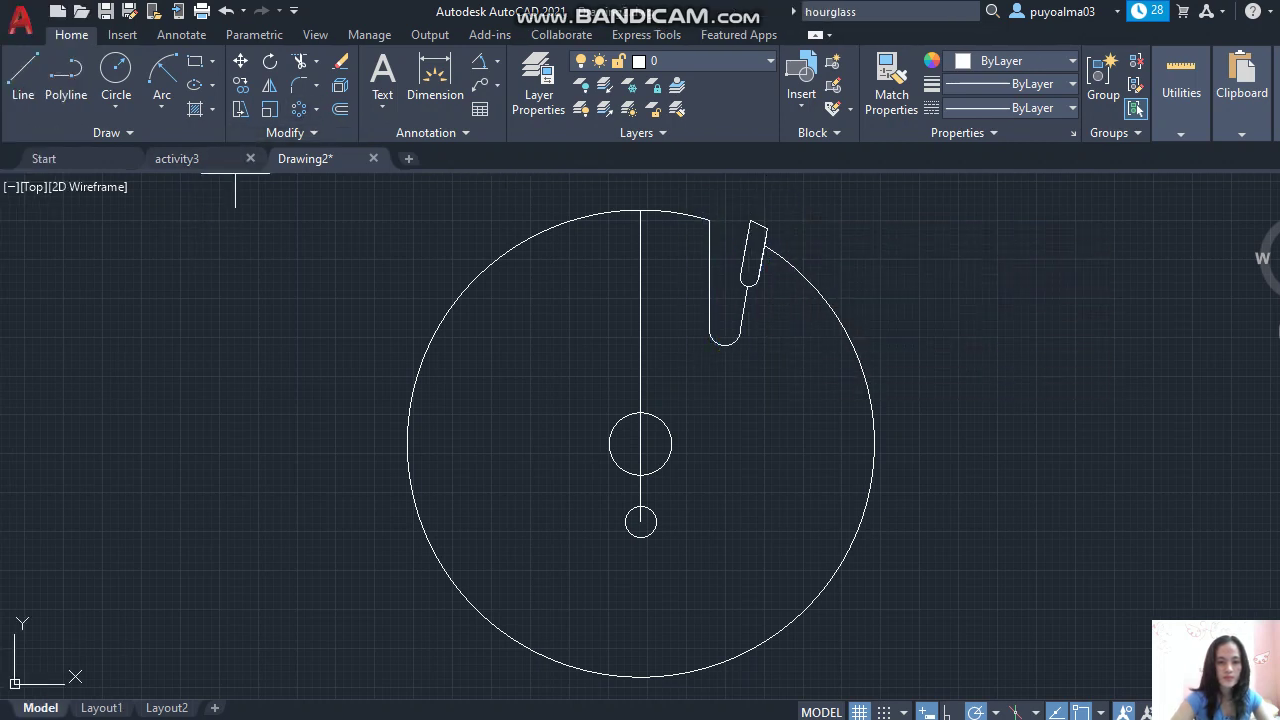
- Polar-array the slot 6 times about the centre, then trim the rim arcs and vertical centreline
left_click(640, 443)
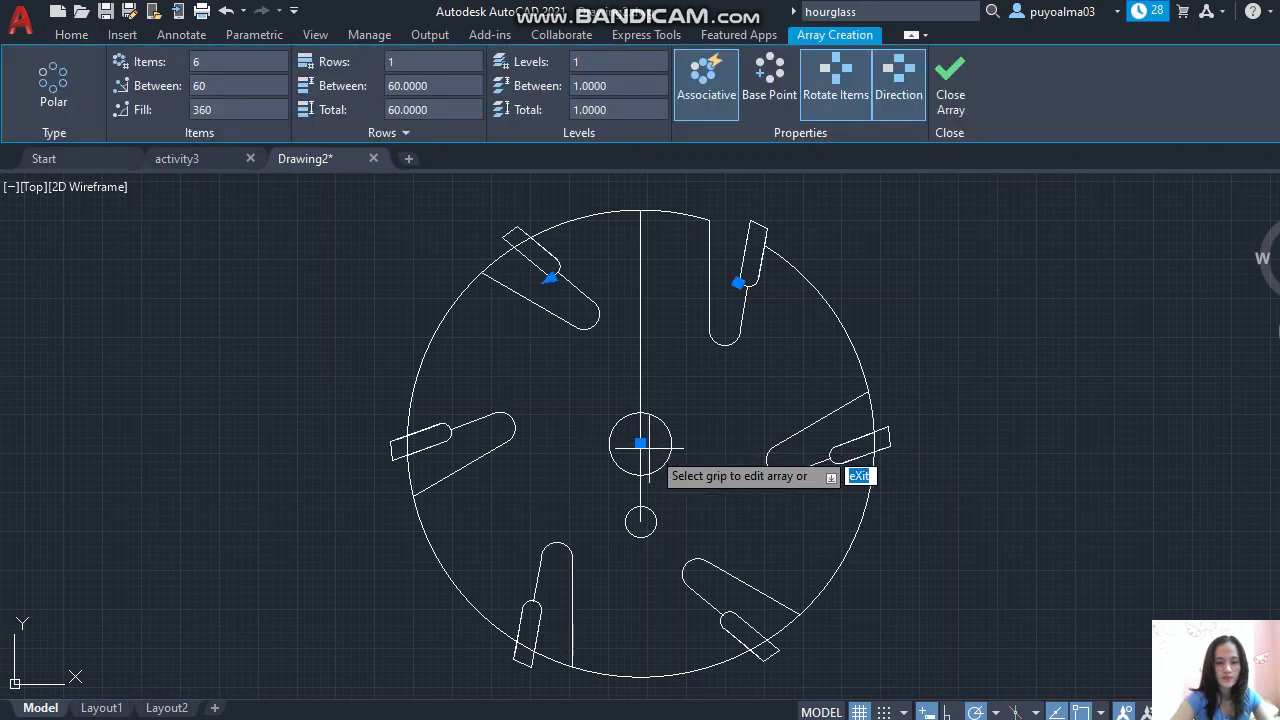
key("Return")
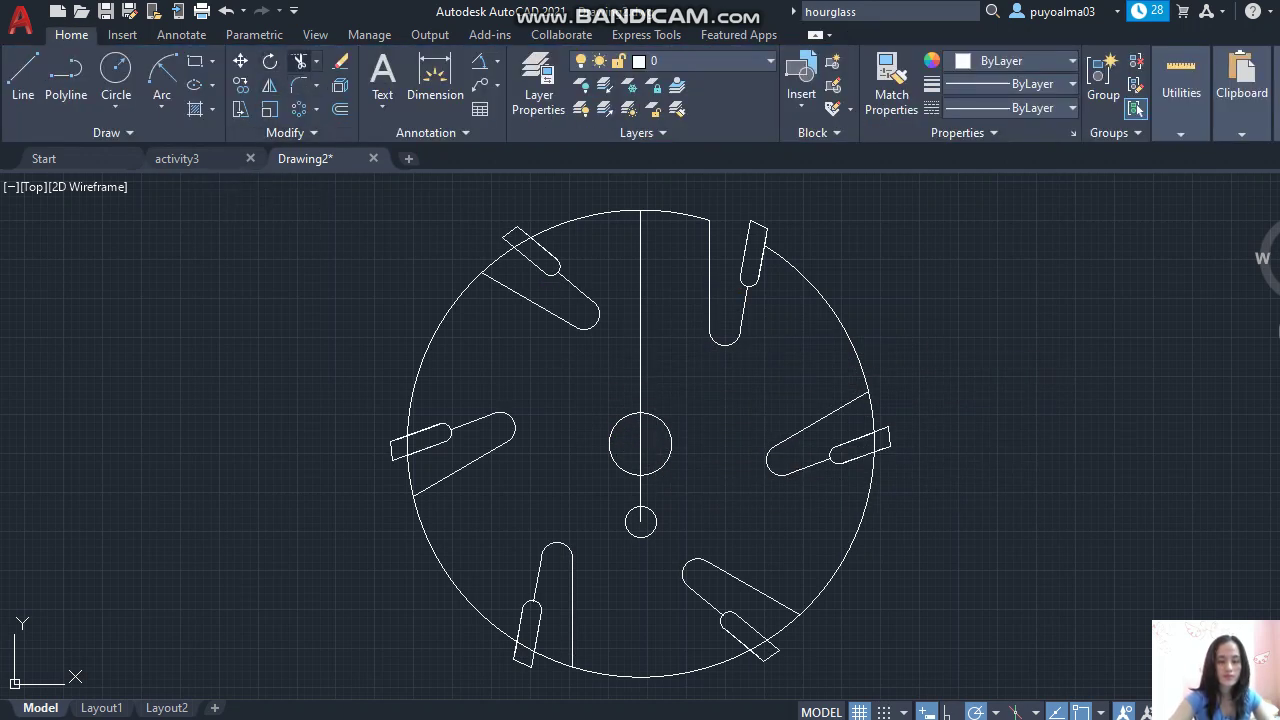
left_click(299, 61)
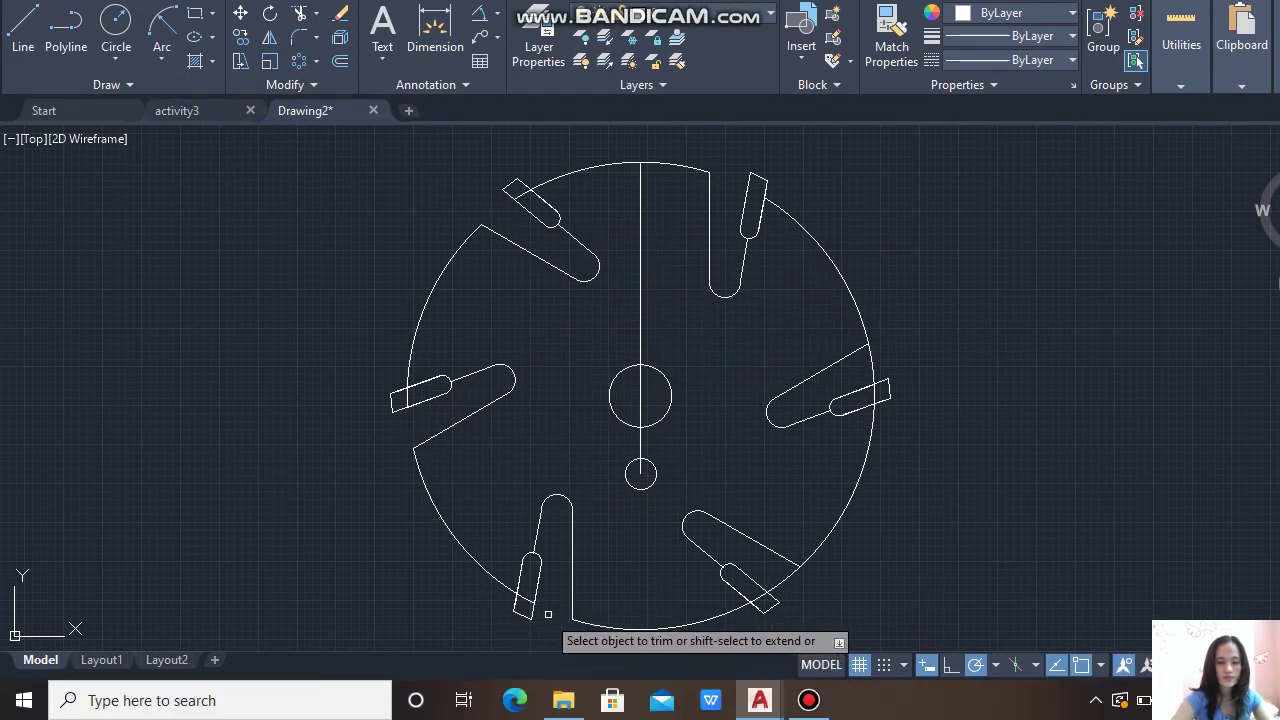
left_click(405, 404)
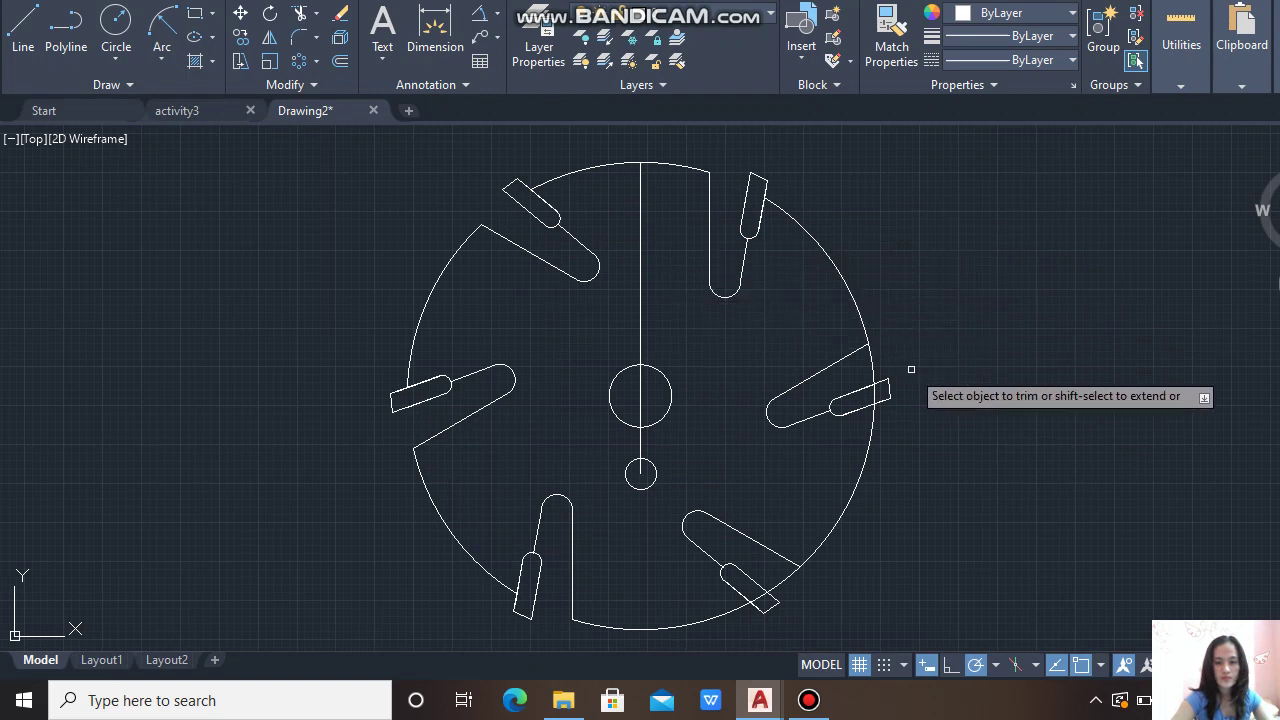
left_click(873, 359)
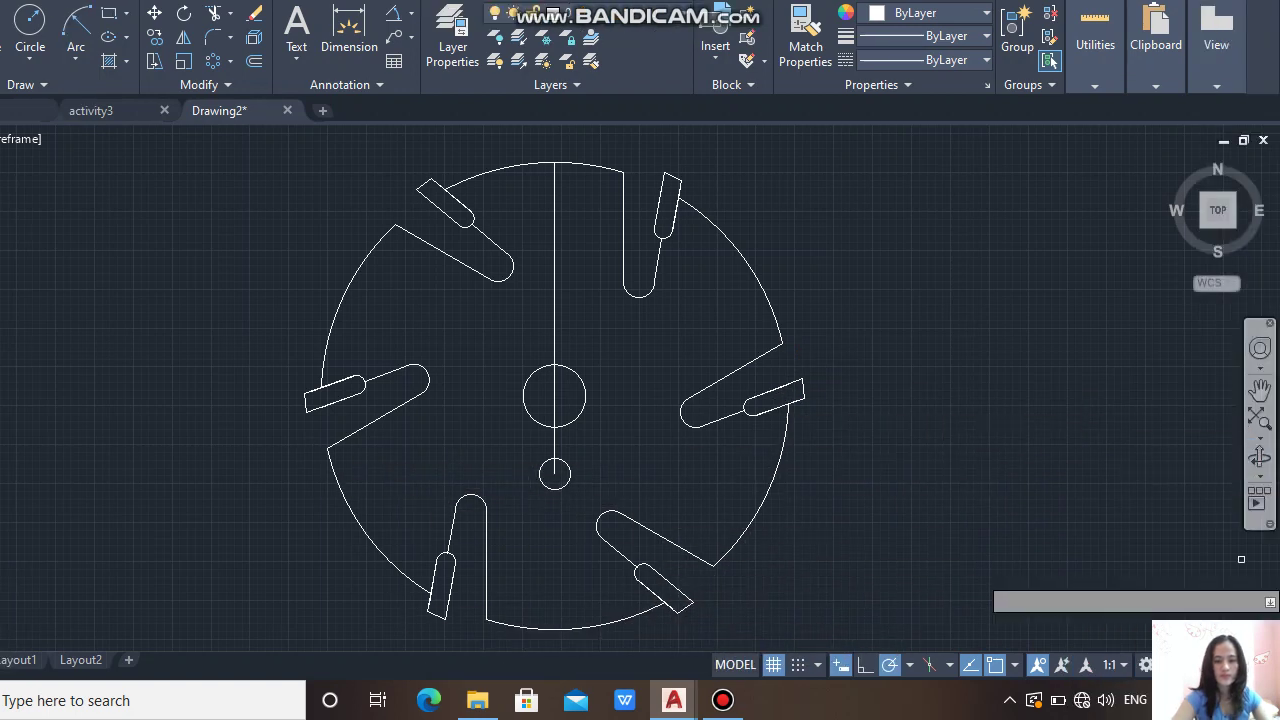
left_click(556, 444)
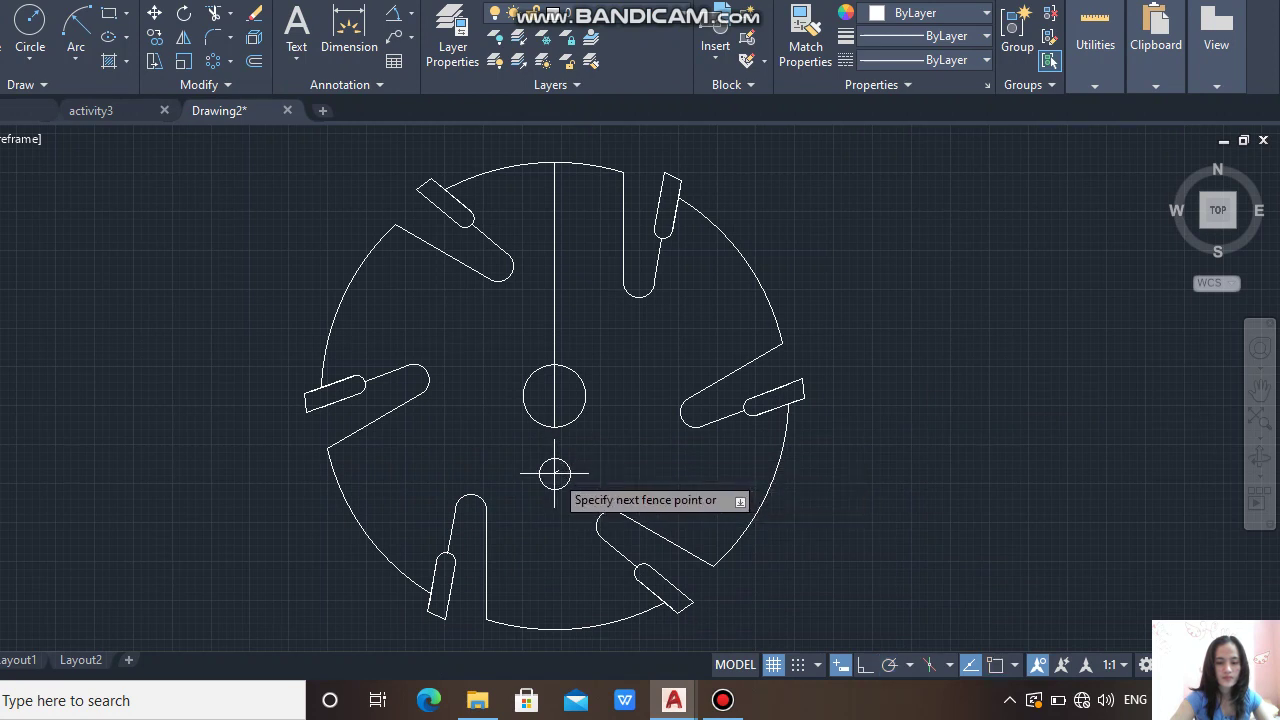
left_click(553, 466)
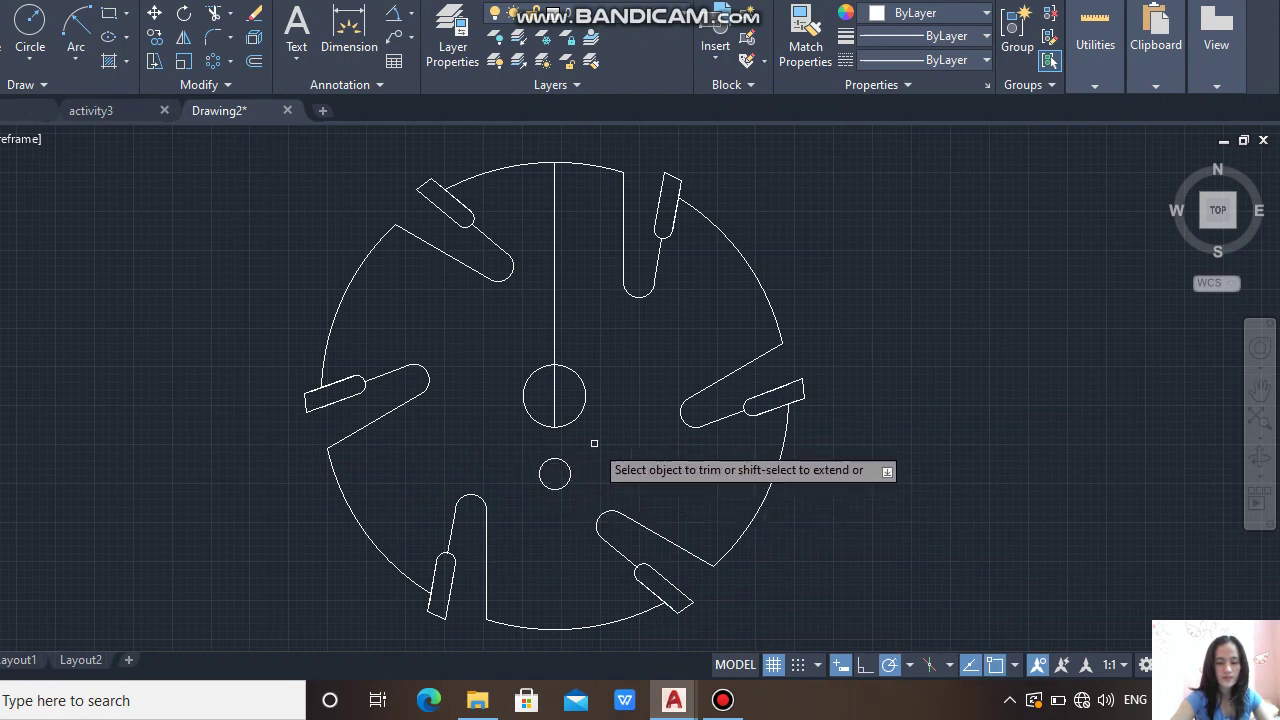
left_click(555, 376)
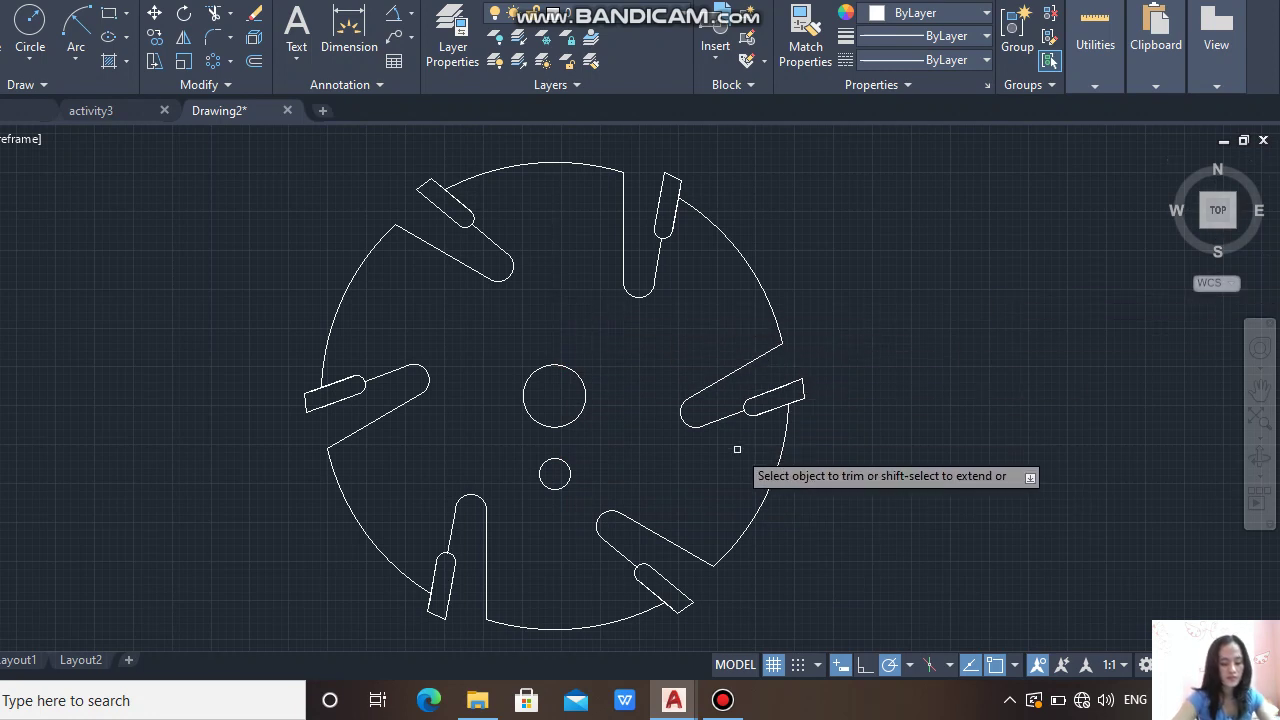
- Add a 10° angular dimension between the top slot's vertical and tilted edges
right_click(820, 273)
left_click(870, 309)
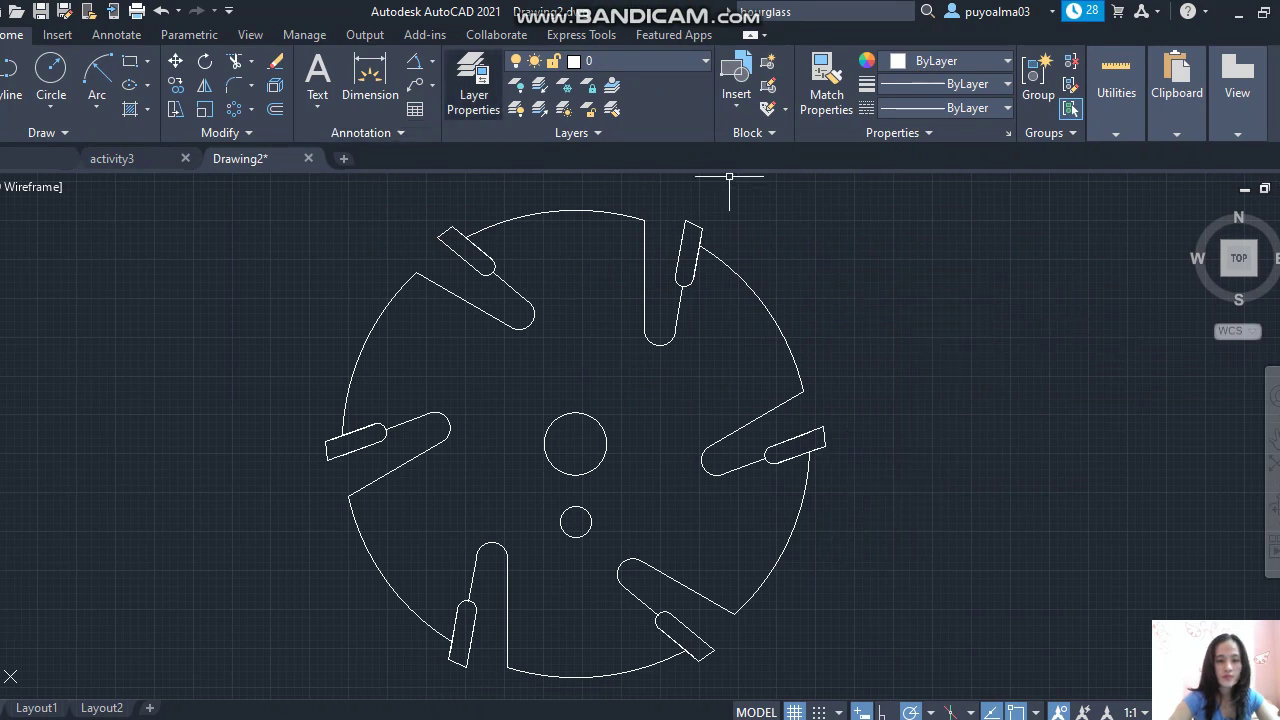
type("dan")
key("Return")
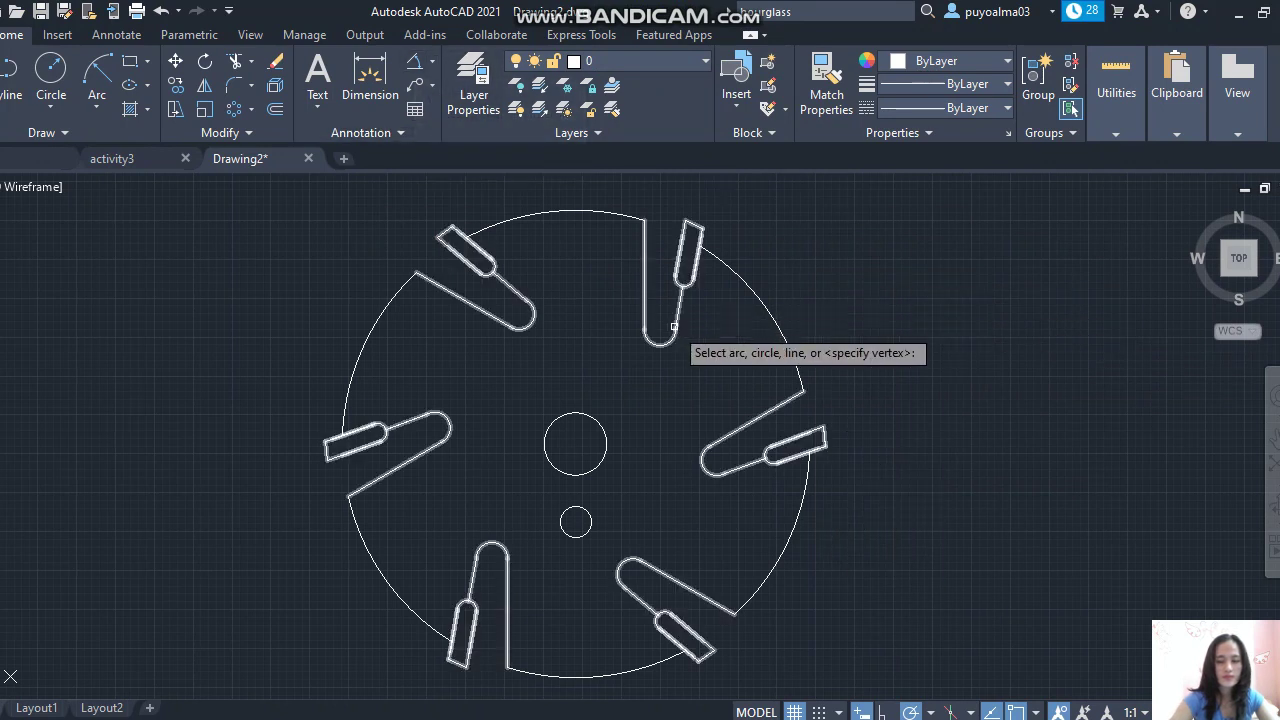
left_click(673, 327)
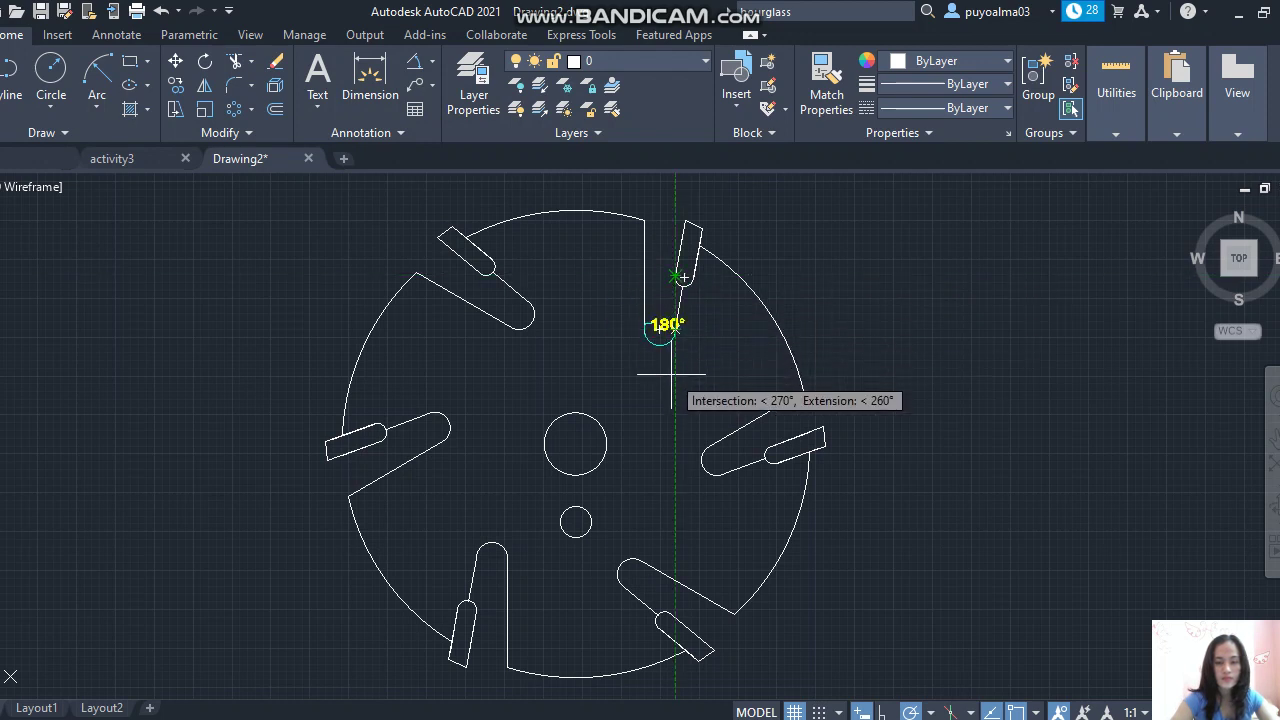
key("Escape")
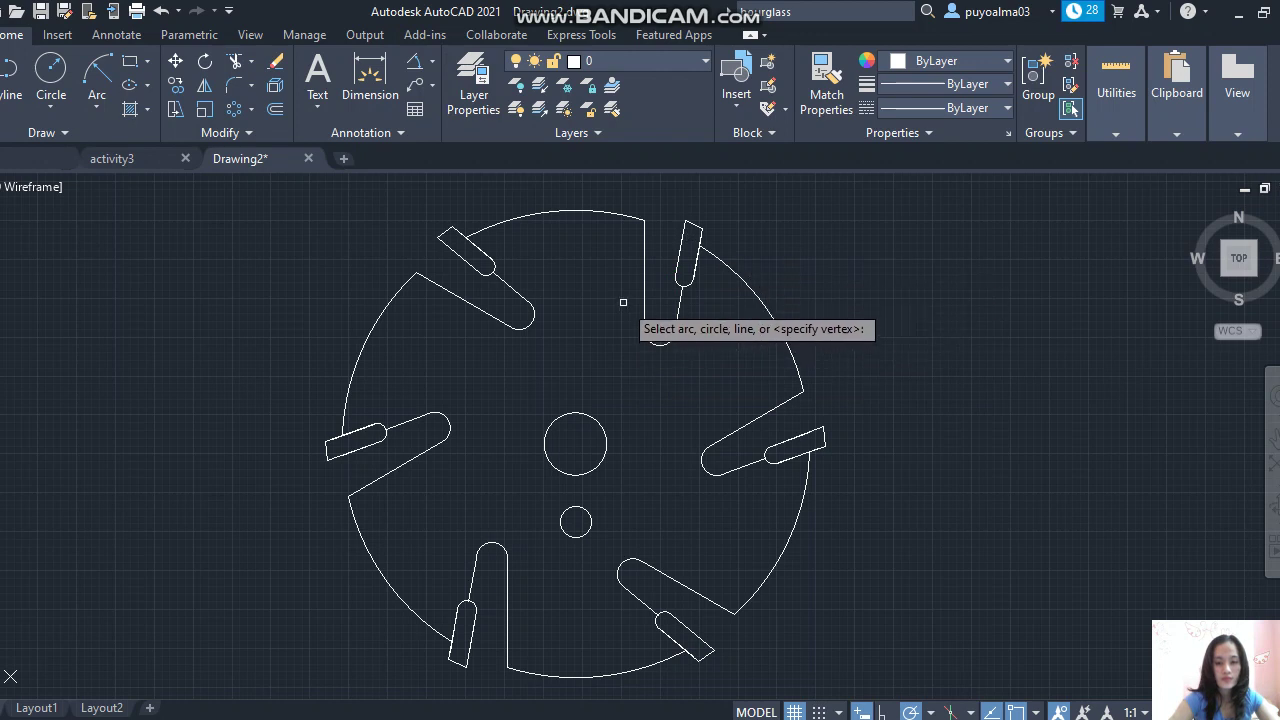
left_click(643, 281)
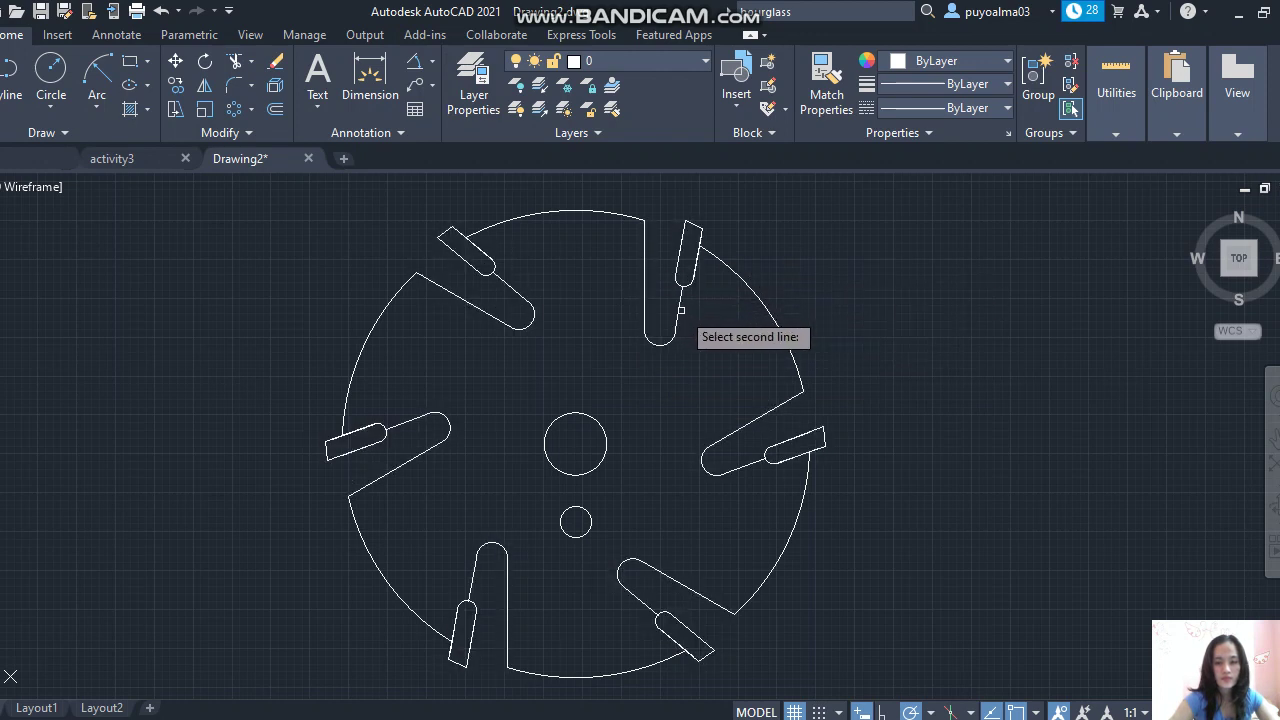
left_click(680, 305)
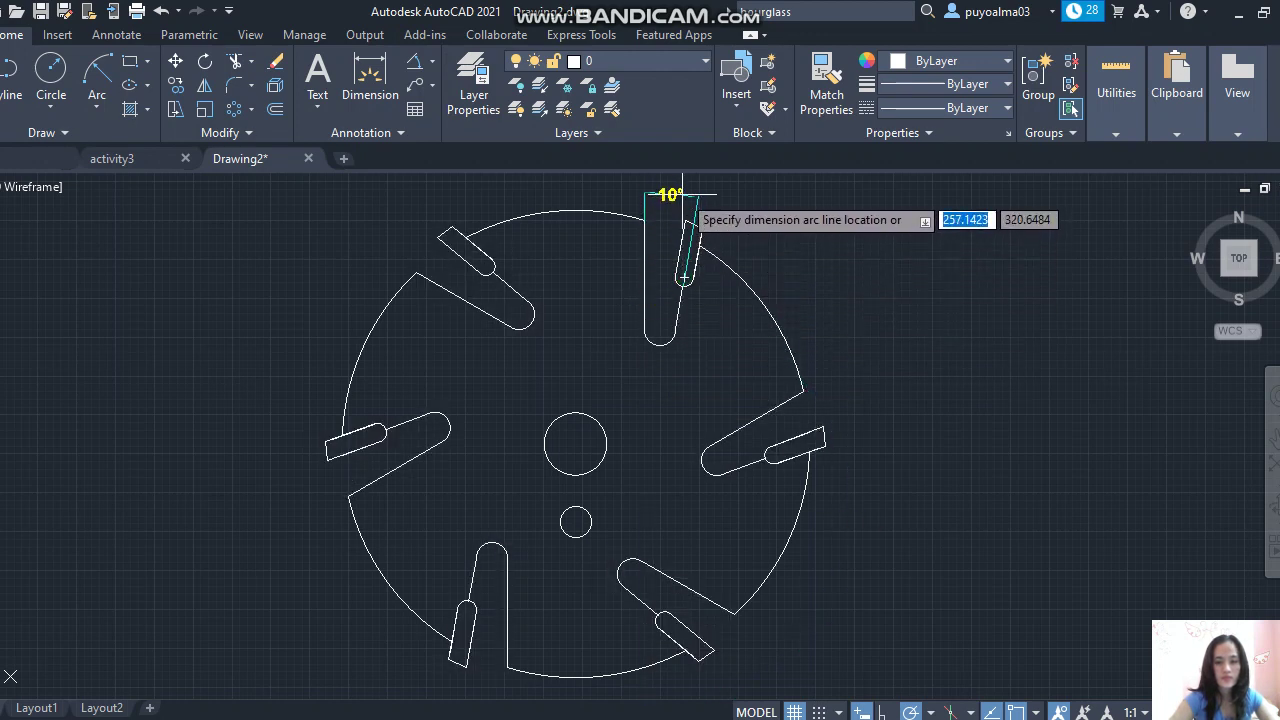
left_click(682, 196)
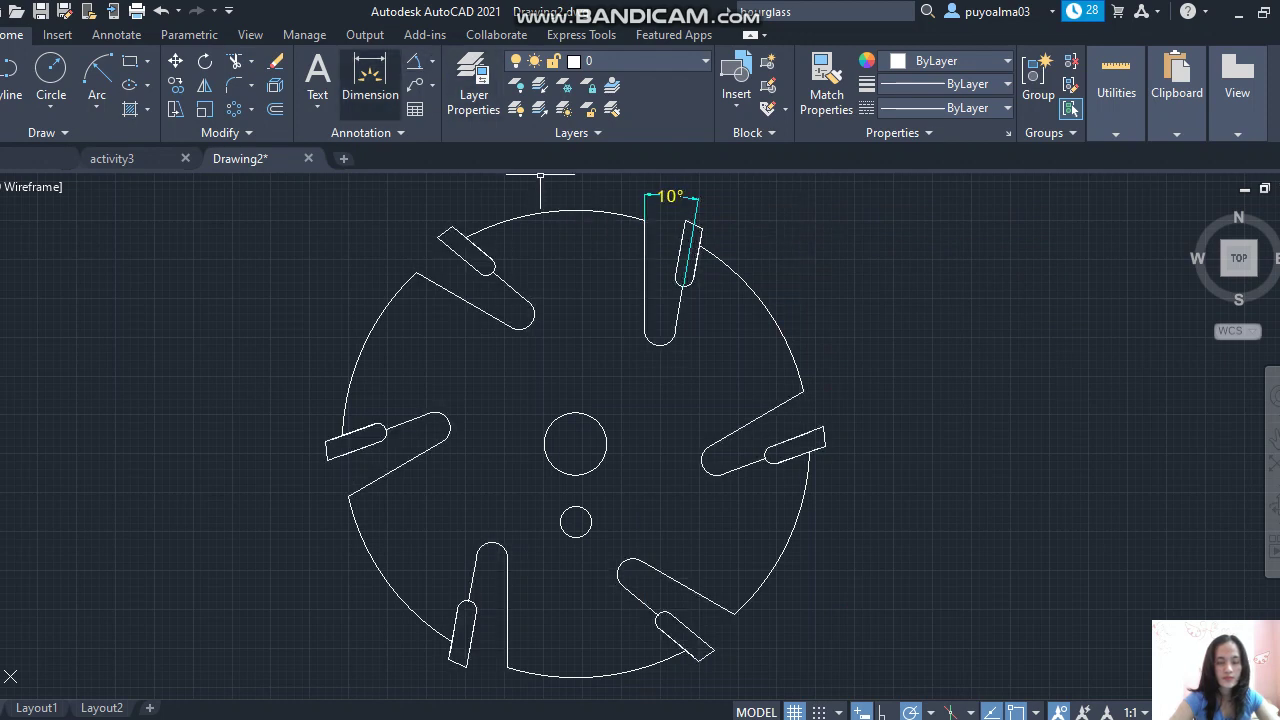
- Add a 22 linear dimension from the slot's left edge to the centre hole
left_click(432, 61)
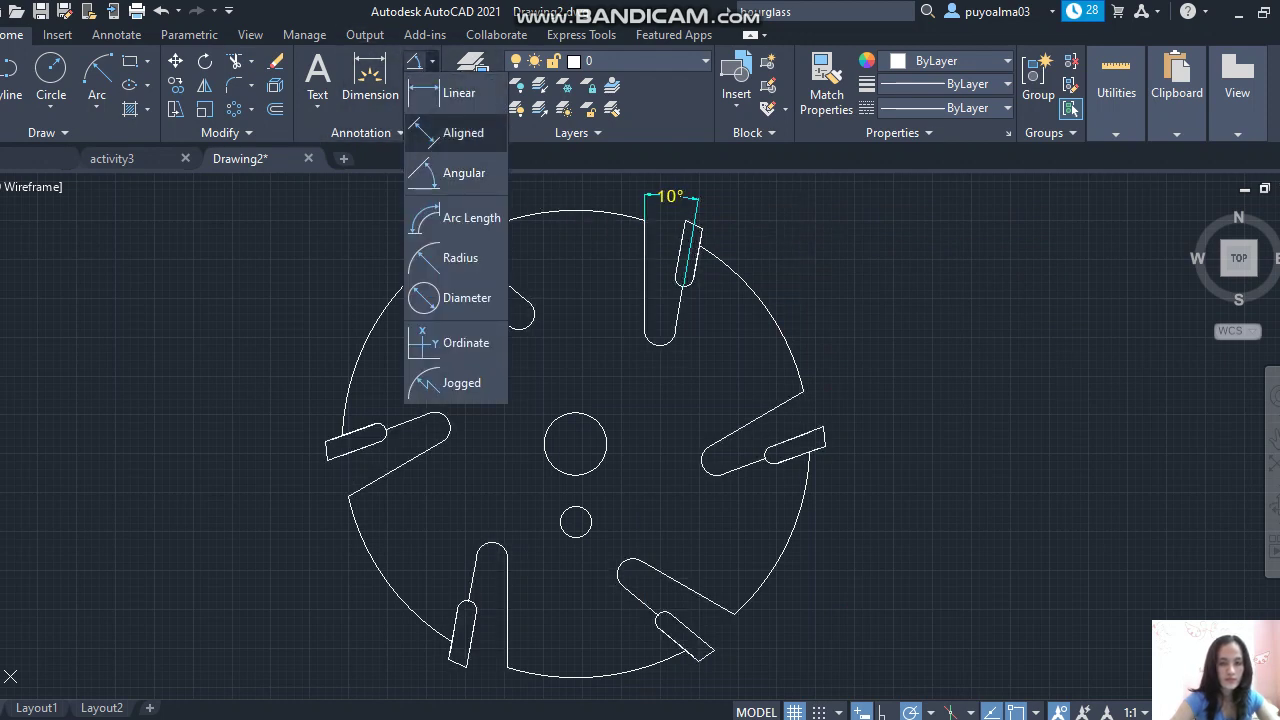
left_click(445, 88)
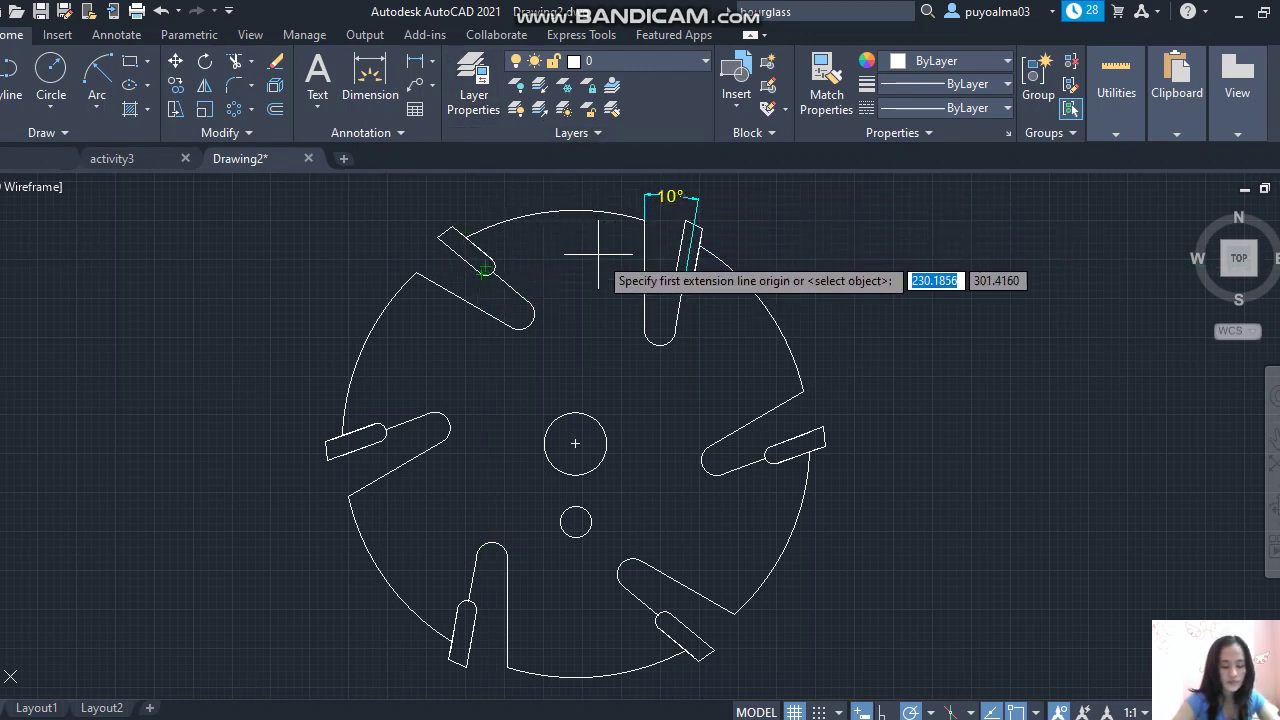
left_click(643, 220)
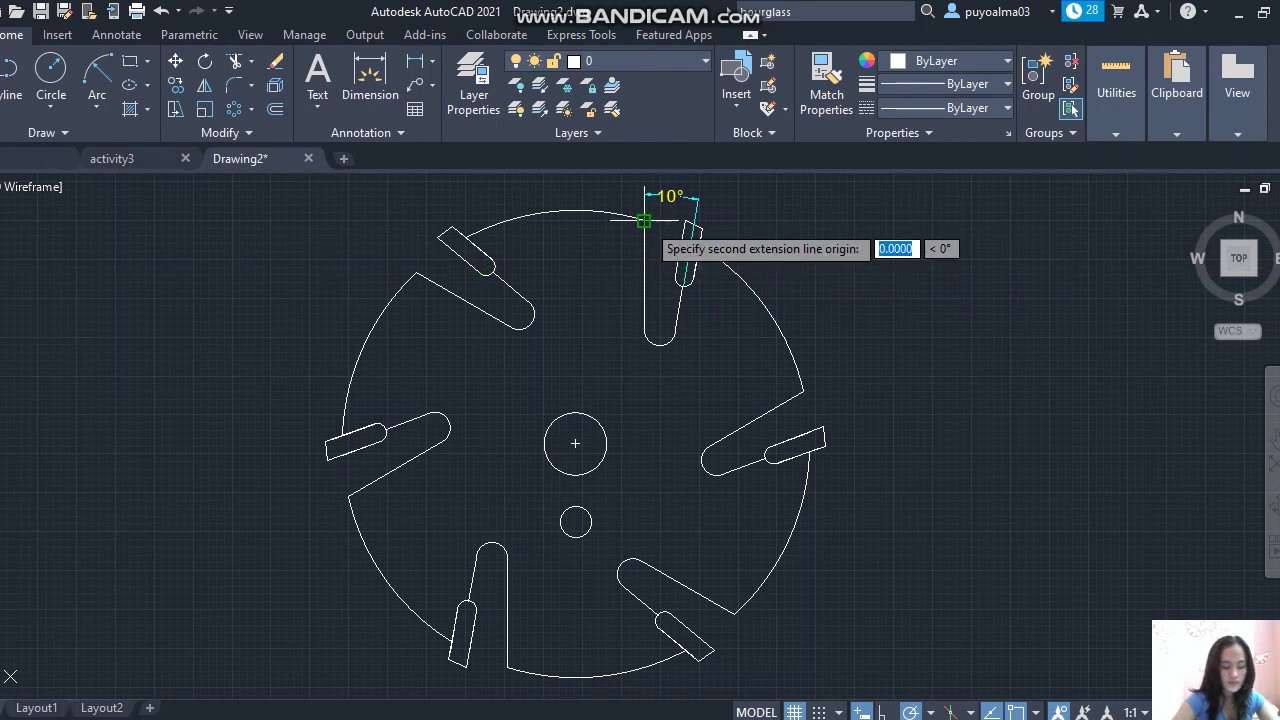
left_click(575, 443)
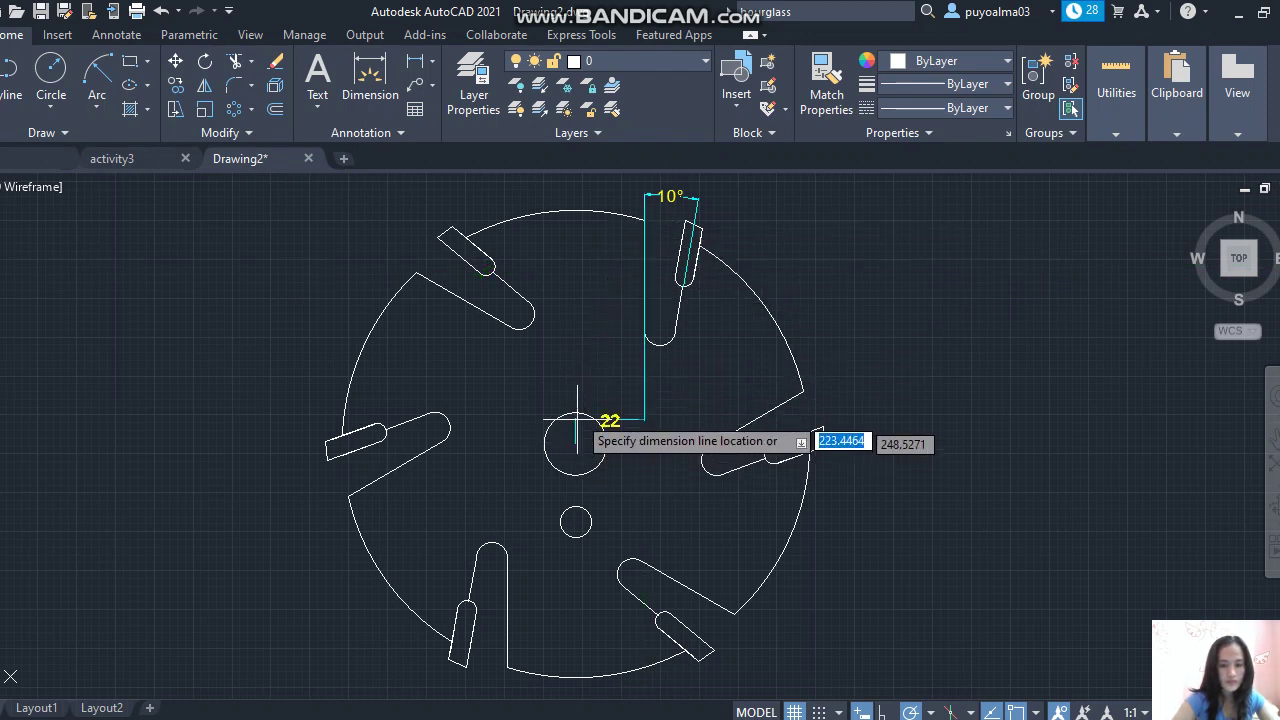
left_click(573, 196)
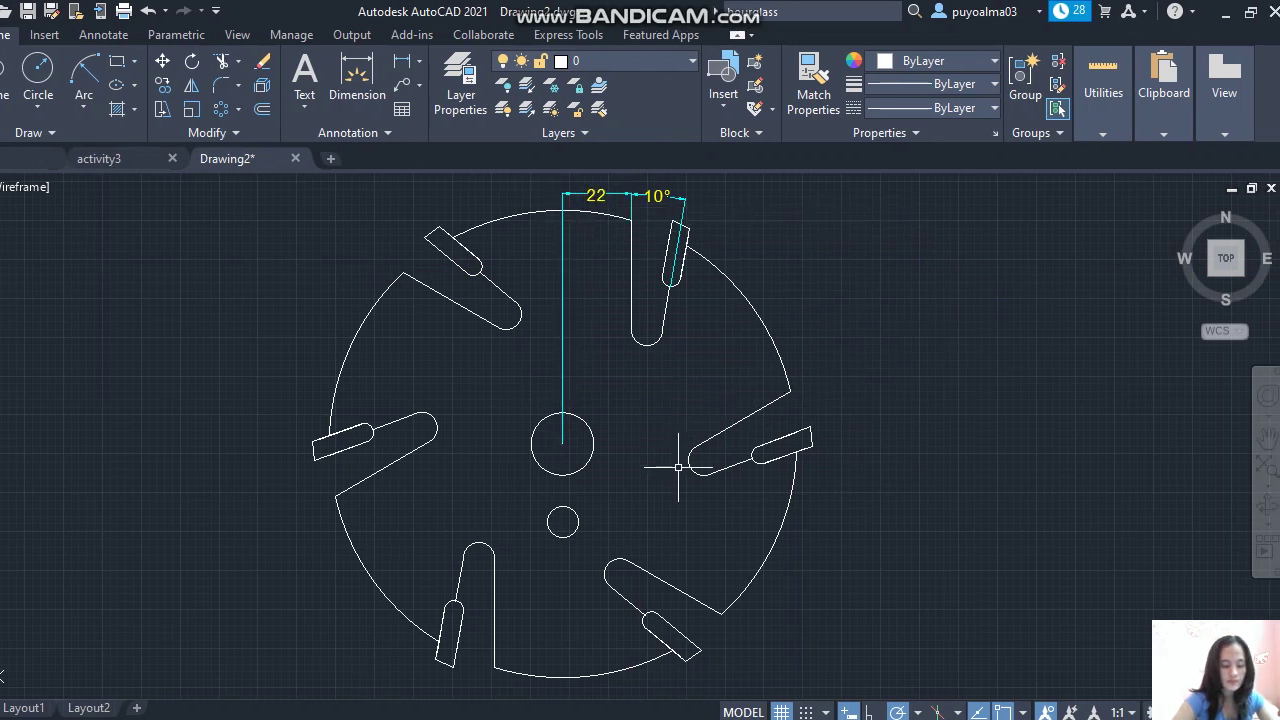
- Try another linear dimension on the tilted slot, then cancel the unwanted 3 value
left_click(680, 196)
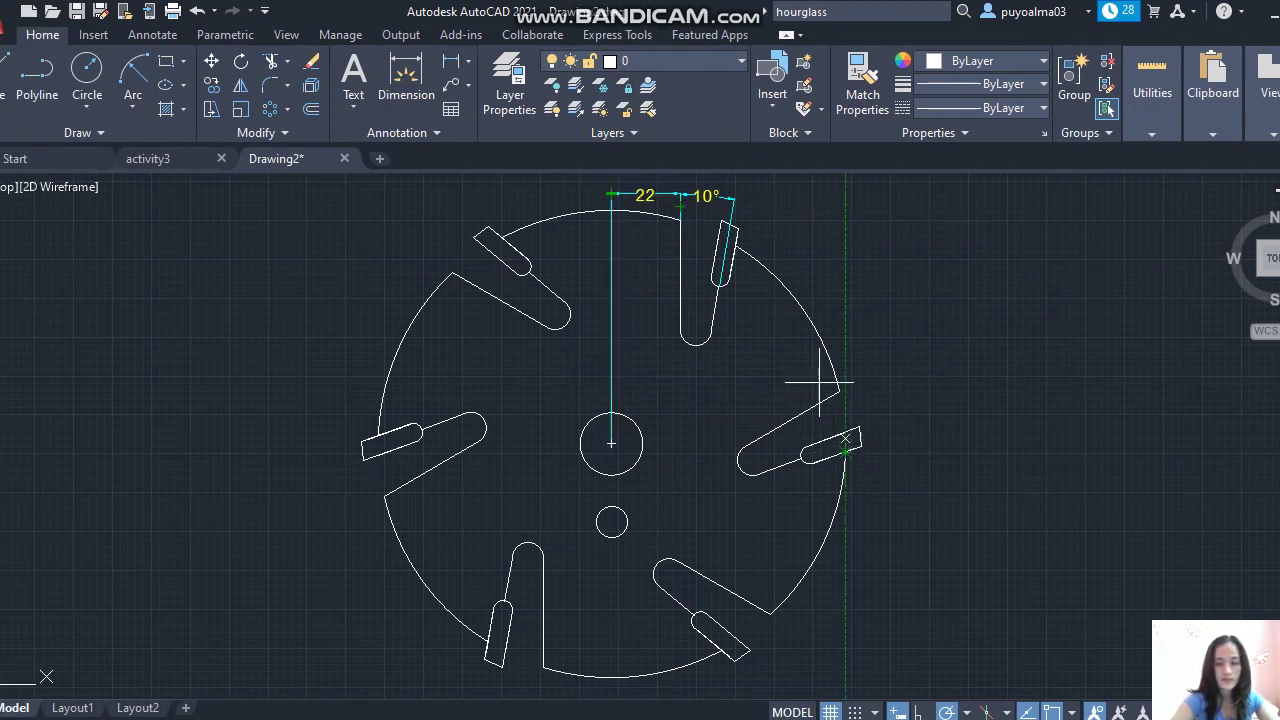
key("Return")
left_click(736, 230)
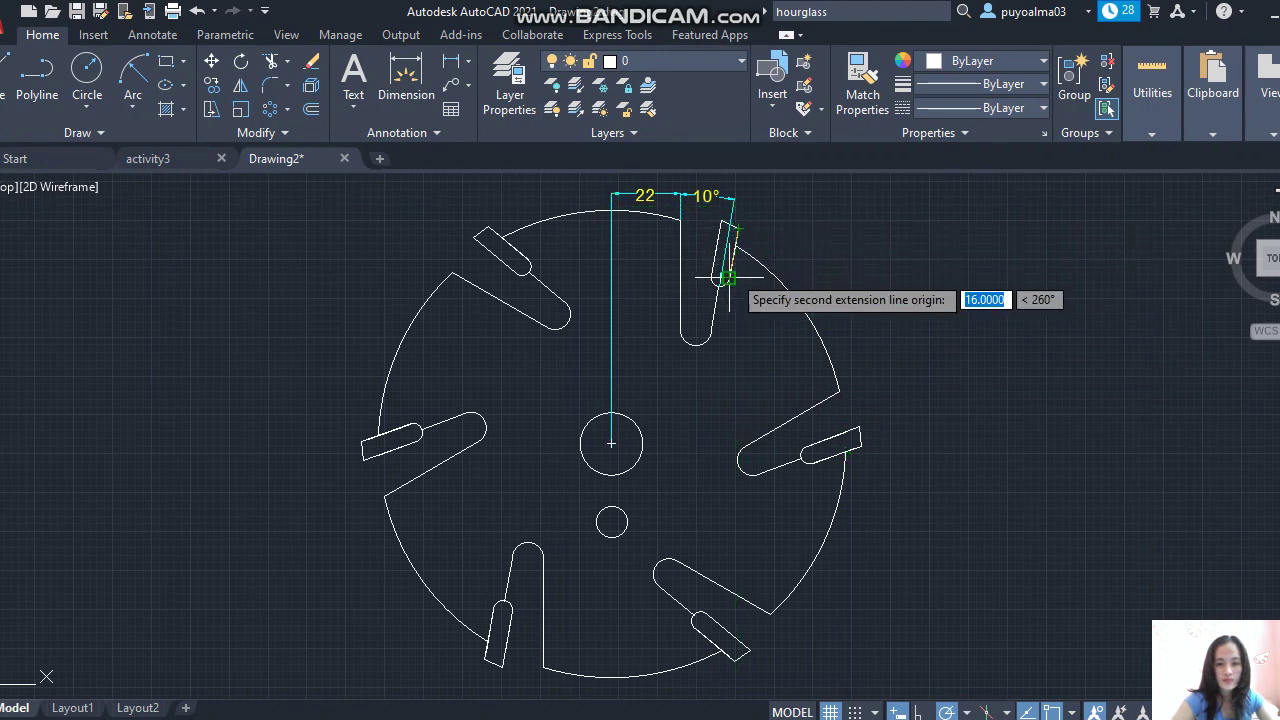
left_click(730, 278)
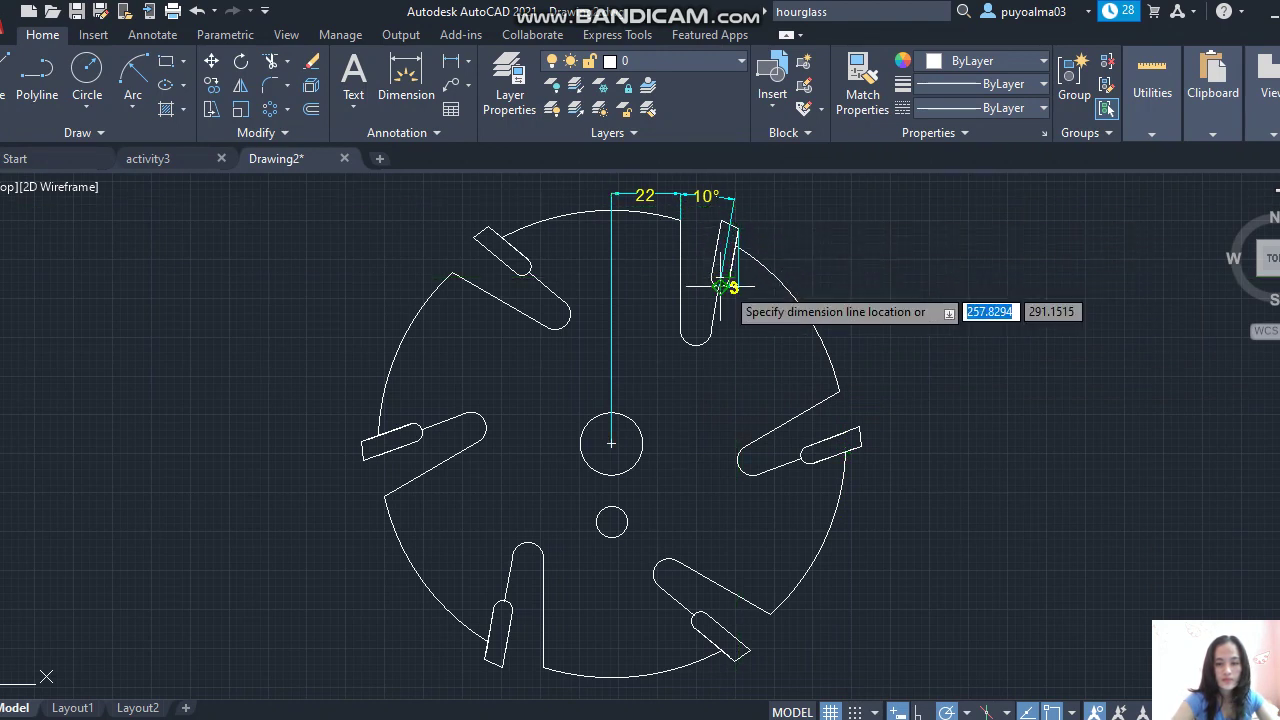
left_click(720, 340)
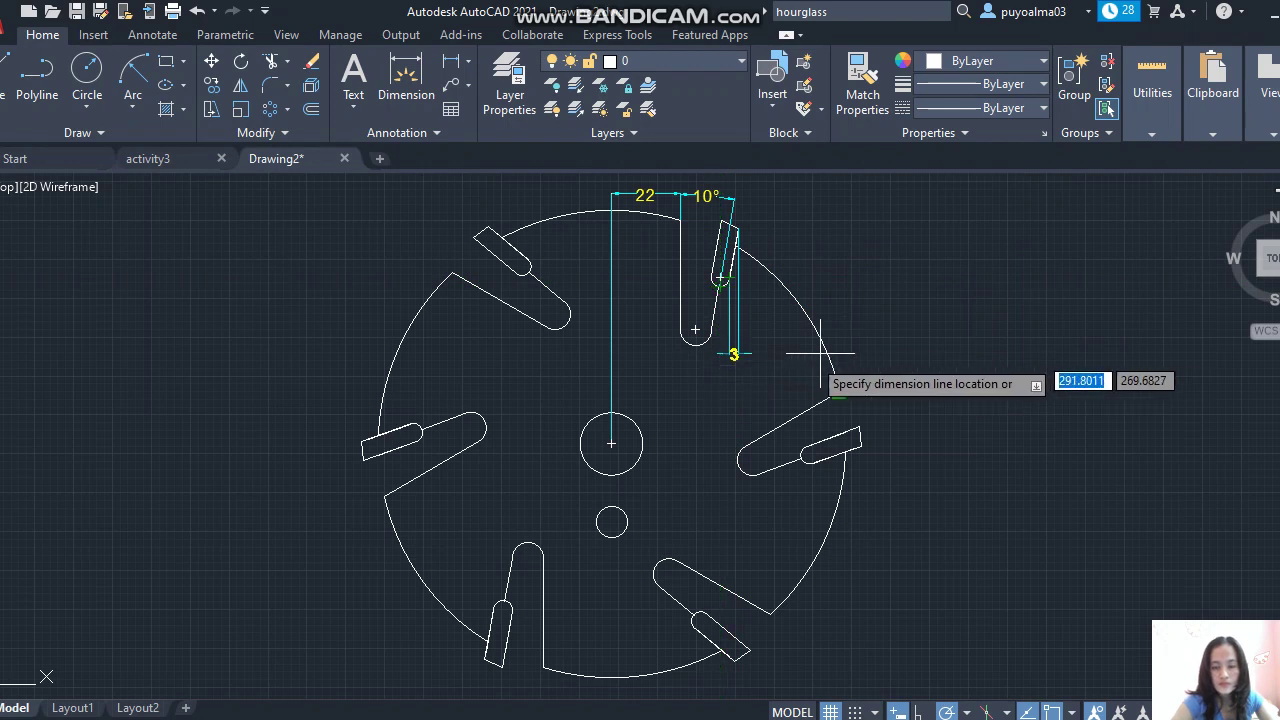
key("Escape")
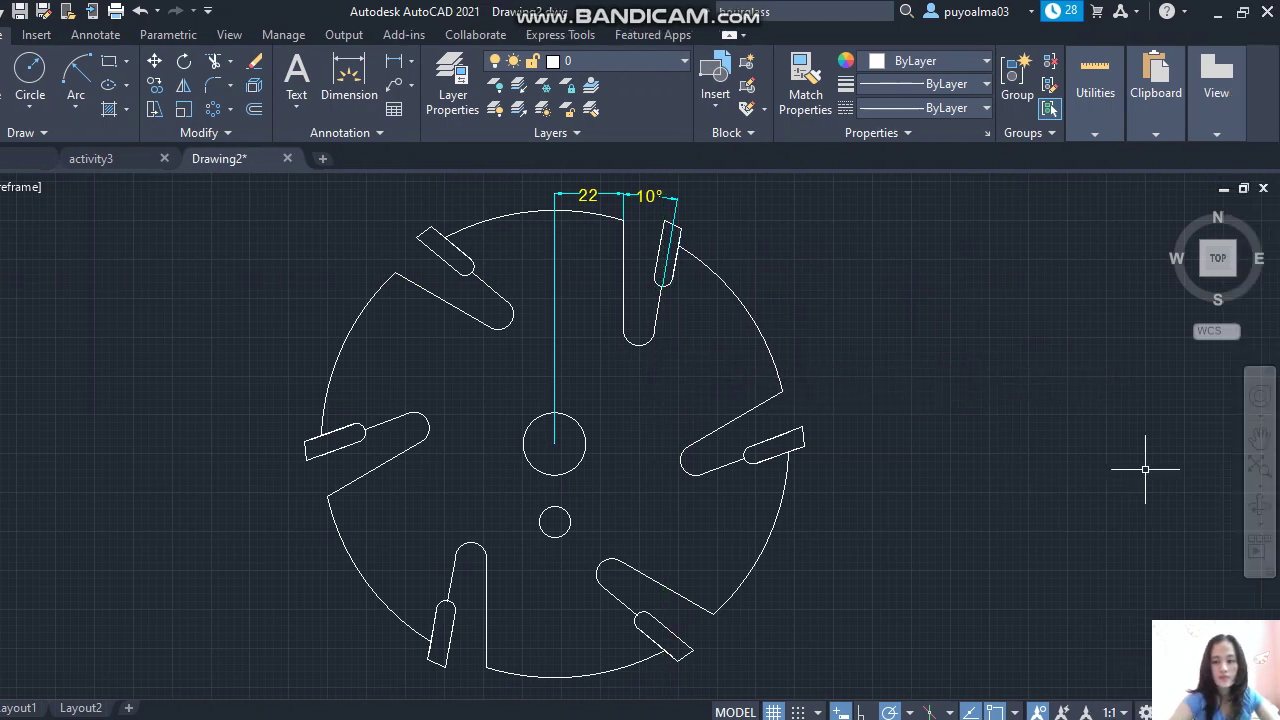
- Zoom in on the top slot and add a vertical 16 dimension on its right edge
left_click(1258, 437)
mouse_move(800, 271)
left_mouse_down()
mouse_move(768, 375)
mouse_move(713, 424)
left_mouse_up()
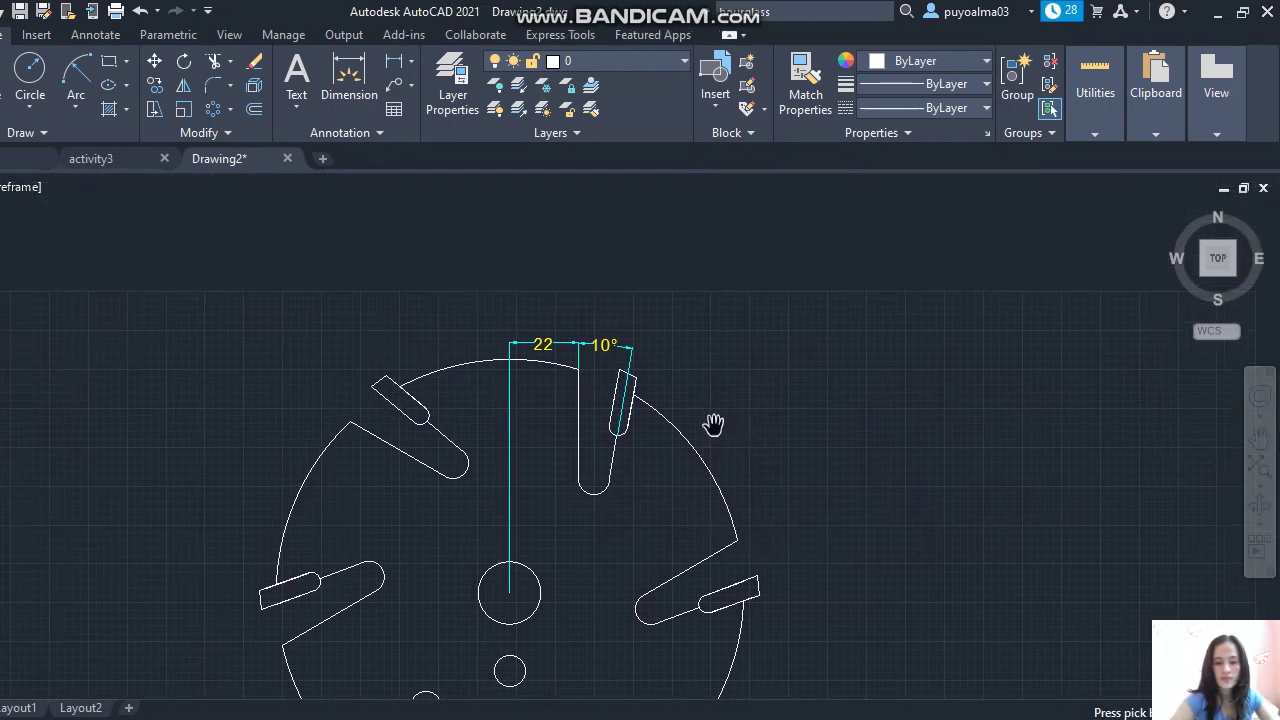
scroll(705, 420, "up", 4)
scroll(690, 408, "up", 3)
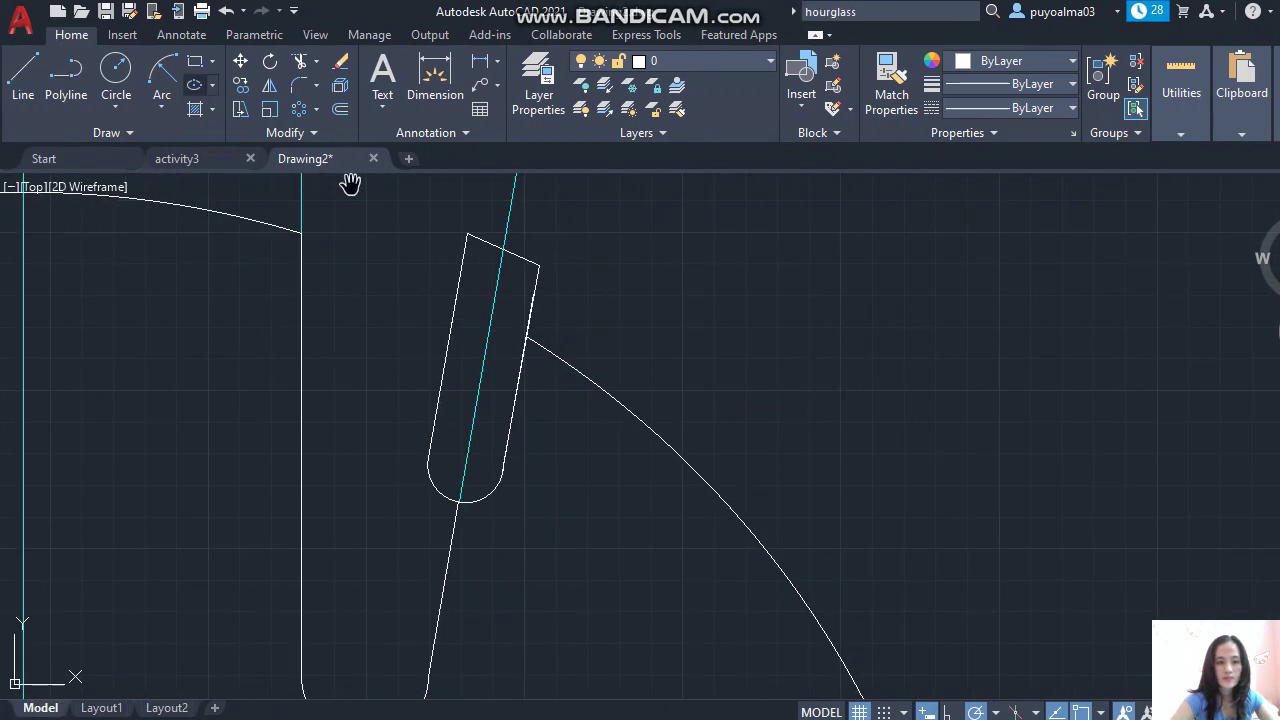
right_click(633, 232)
left_click(670, 248)
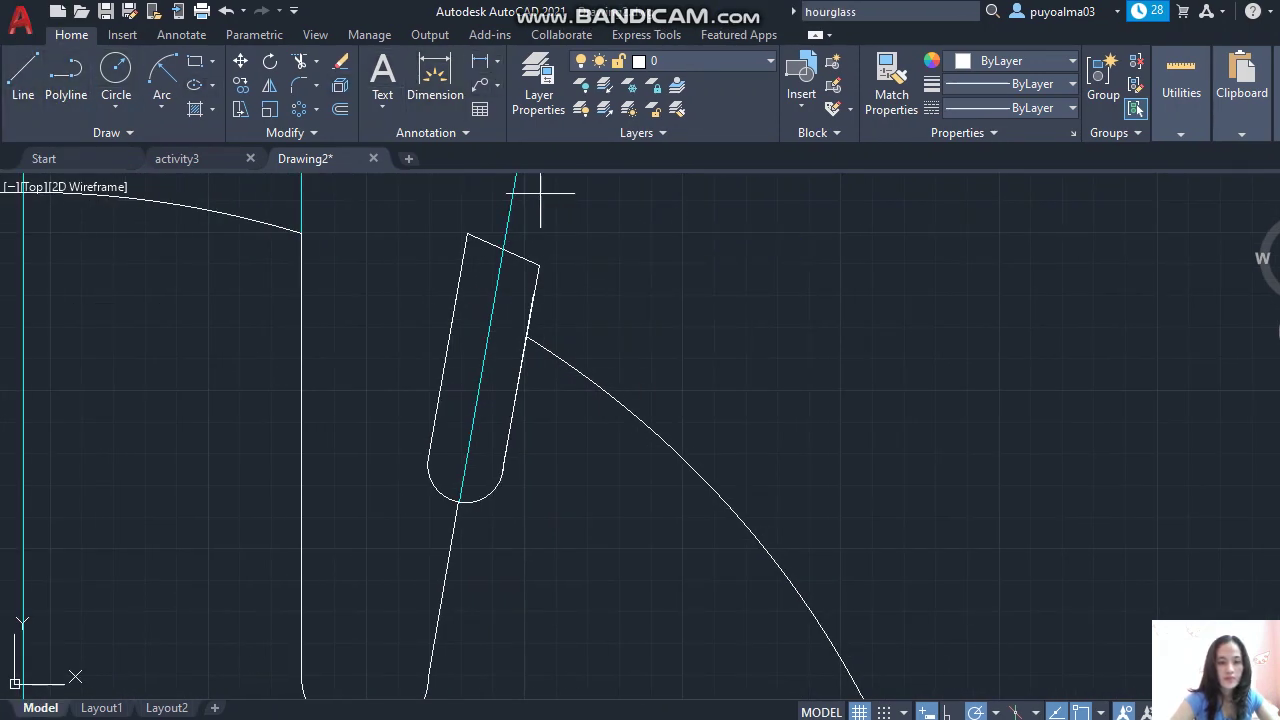
type("dli")
key("Return")
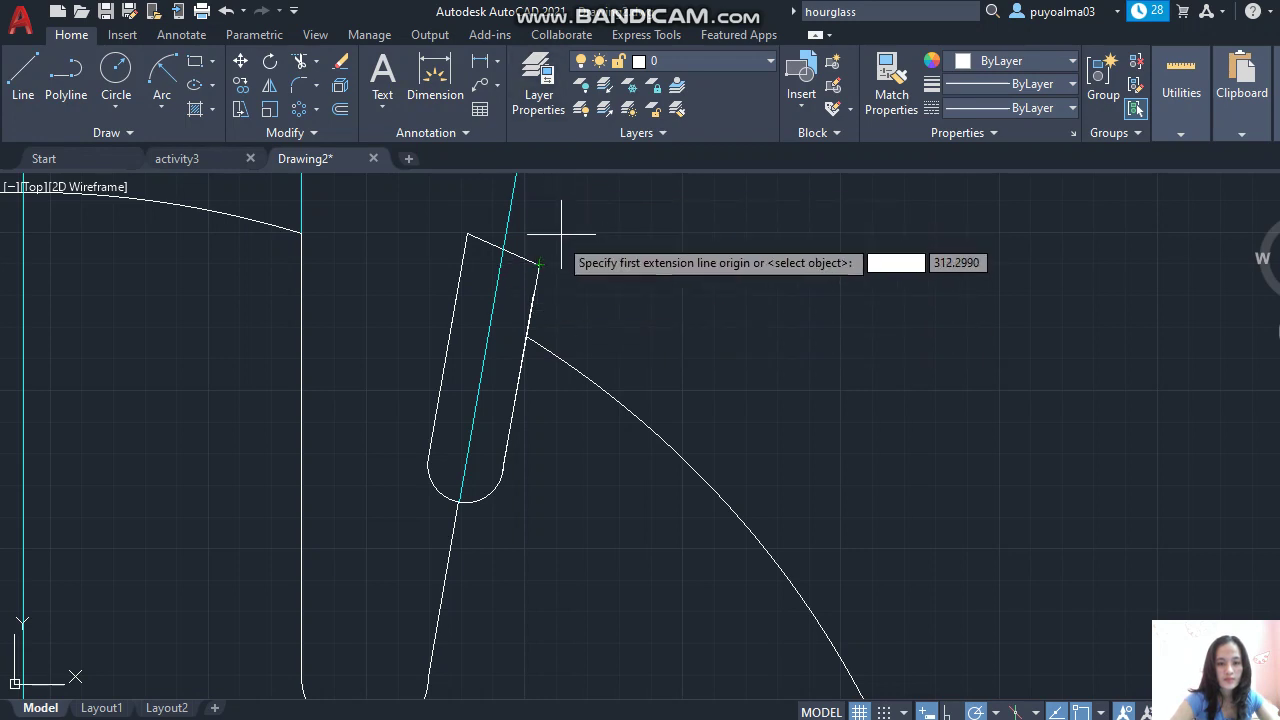
left_click(538, 264)
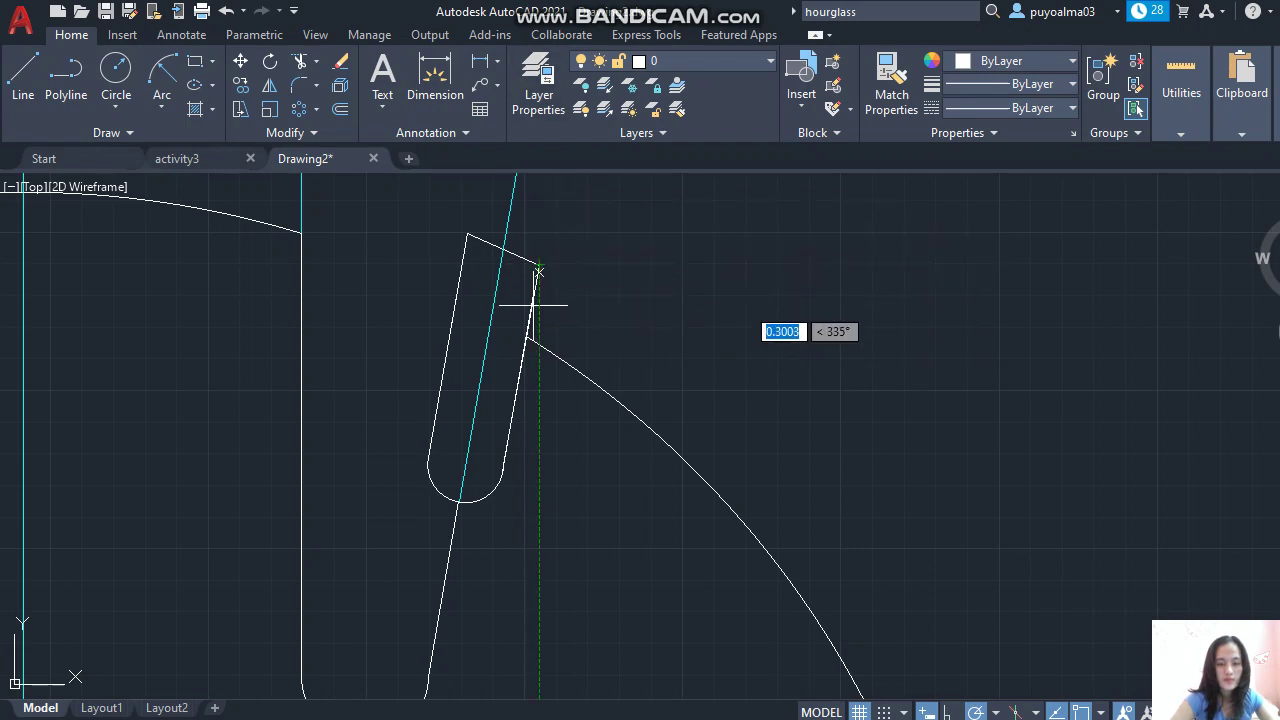
left_click(503, 463)
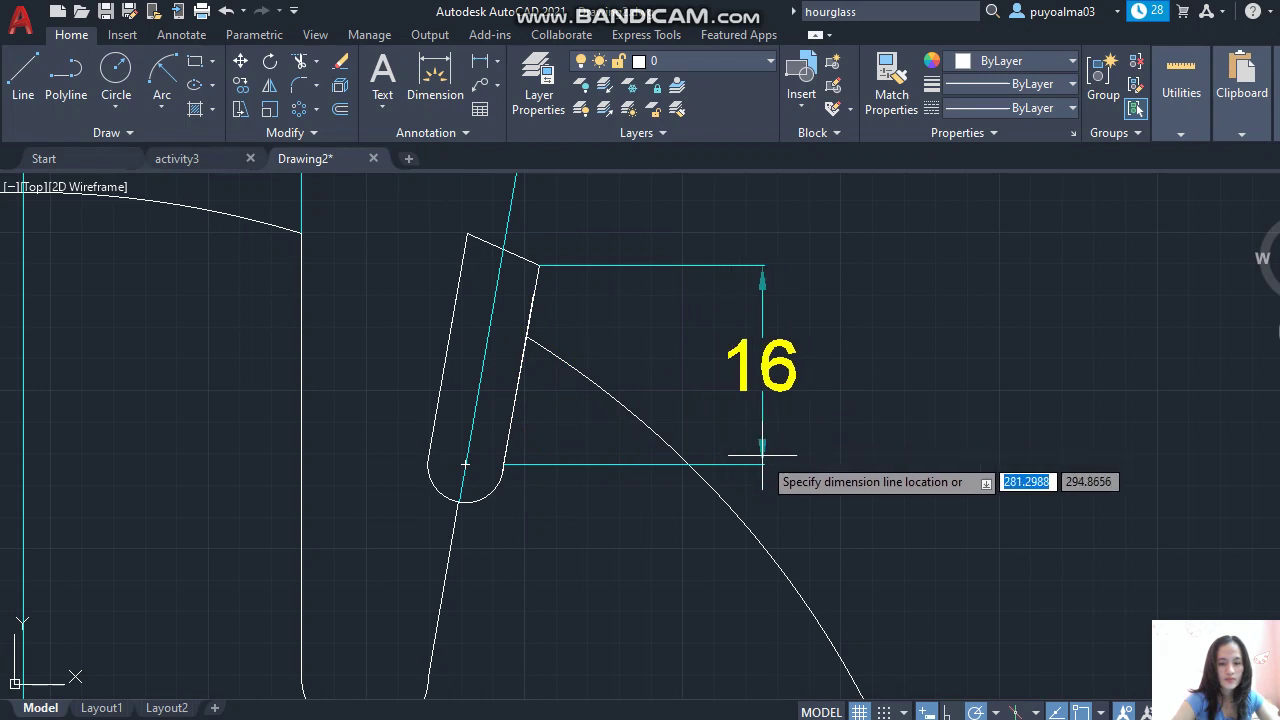
left_click(763, 456)
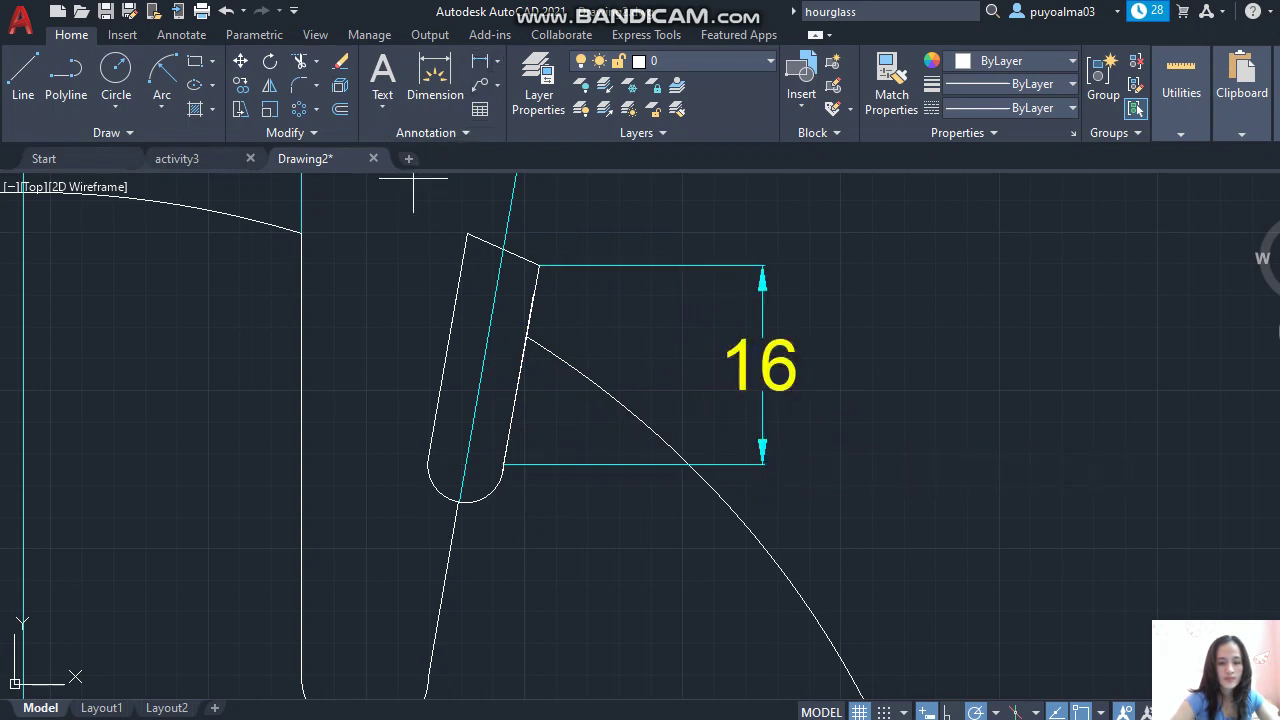
- Add a vertical 18 dimension on the slot's left edge, placed beside the 16
key("Return")
left_click(466, 235)
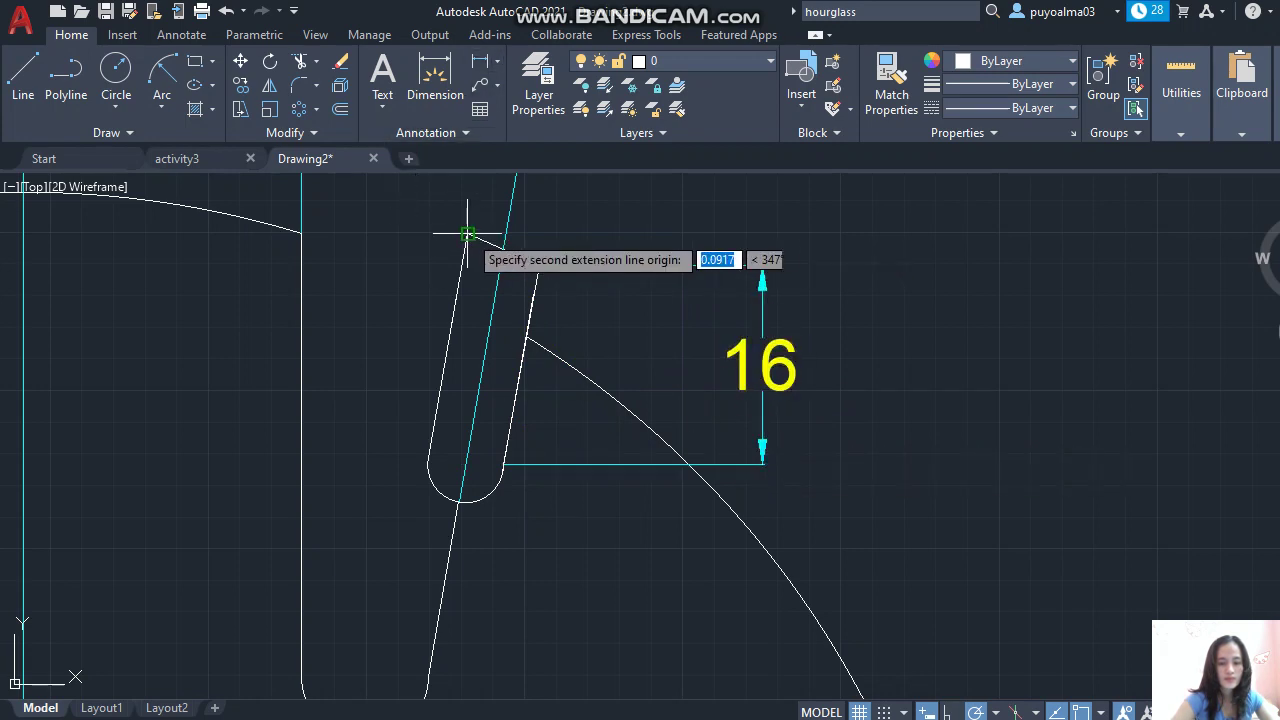
left_click(427, 464)
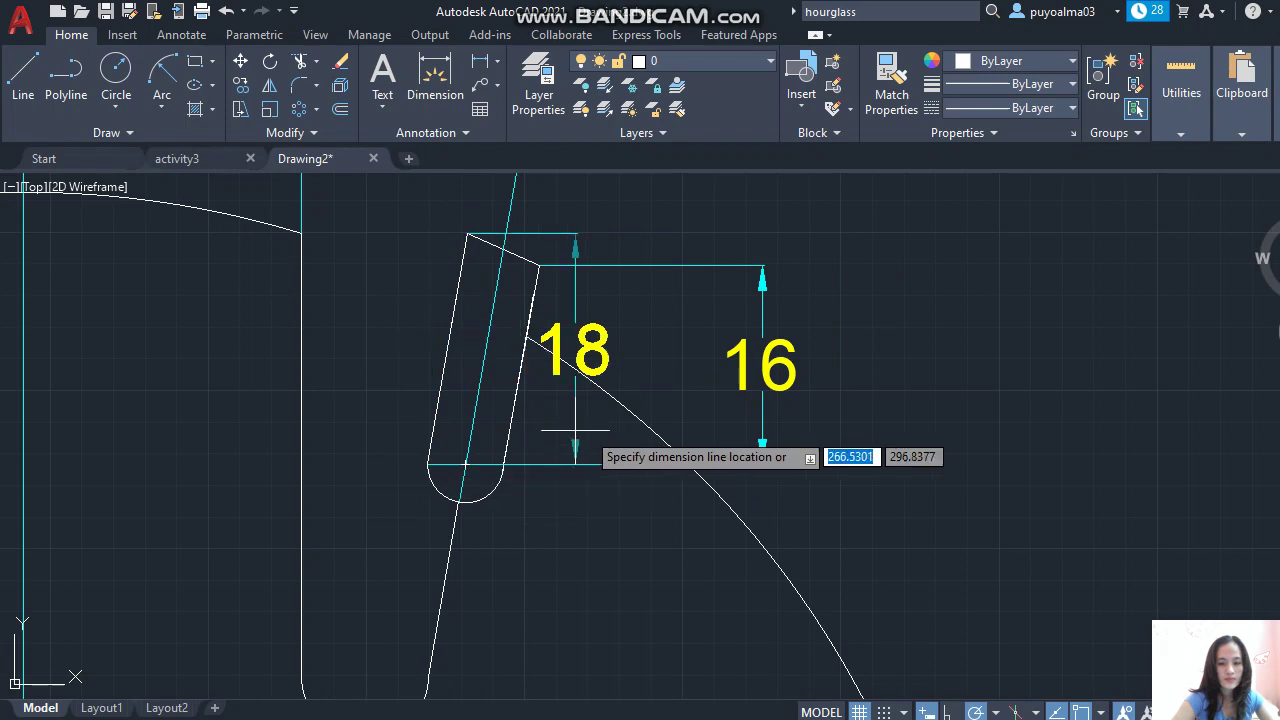
left_click(882, 420)
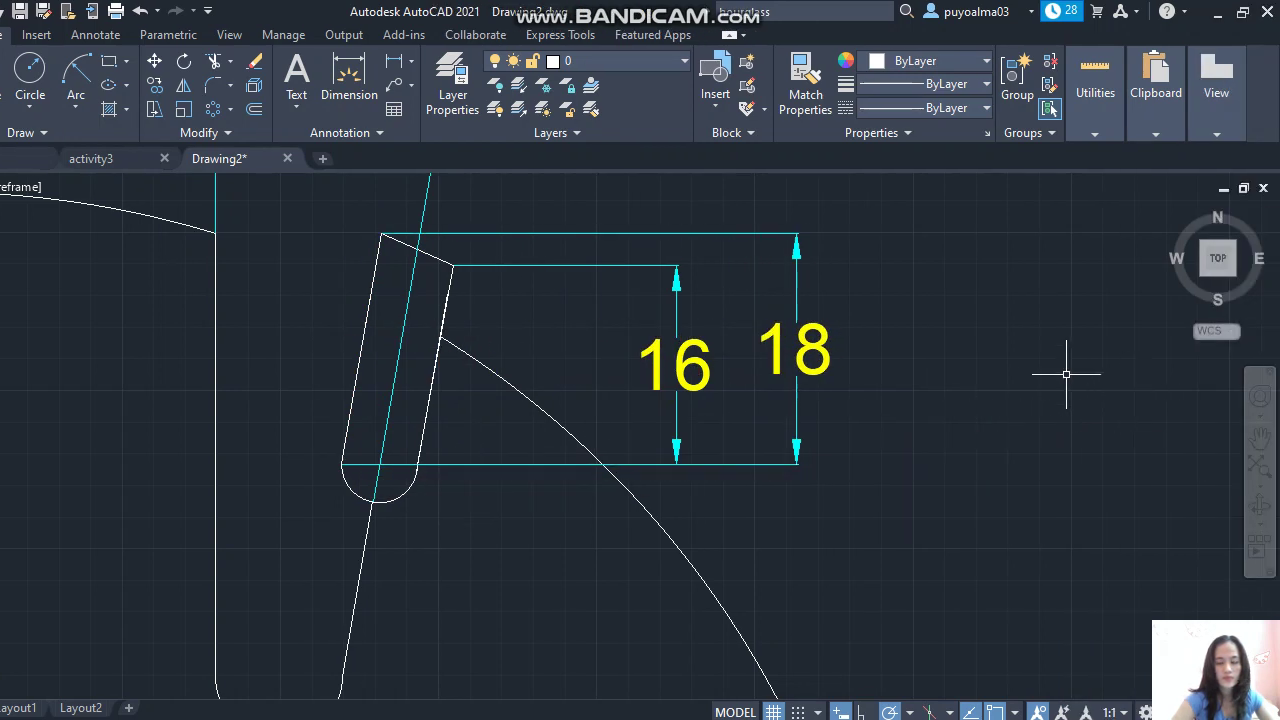
scroll(839, 495, "down", 3)
scroll(780, 531, "down", 5)
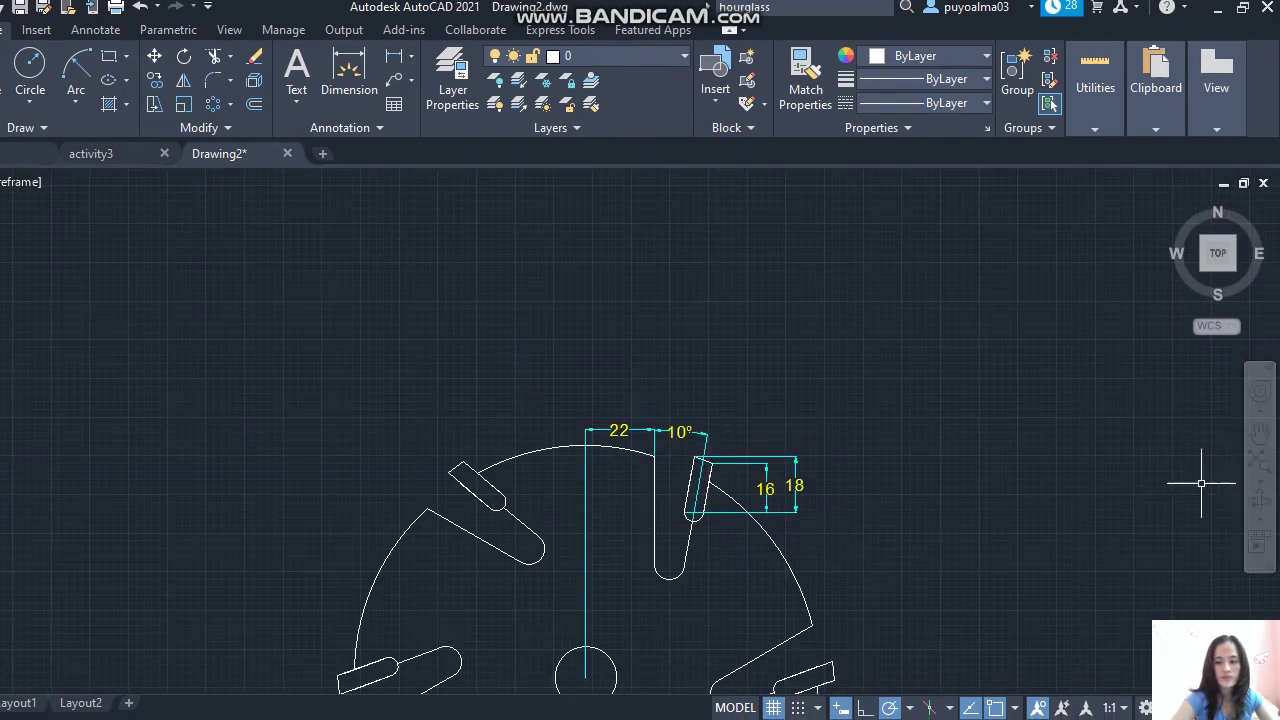
scroll(805, 508, "up", 5)
left_click(1260, 403)
left_click_drag(537, 537, 614, 491)
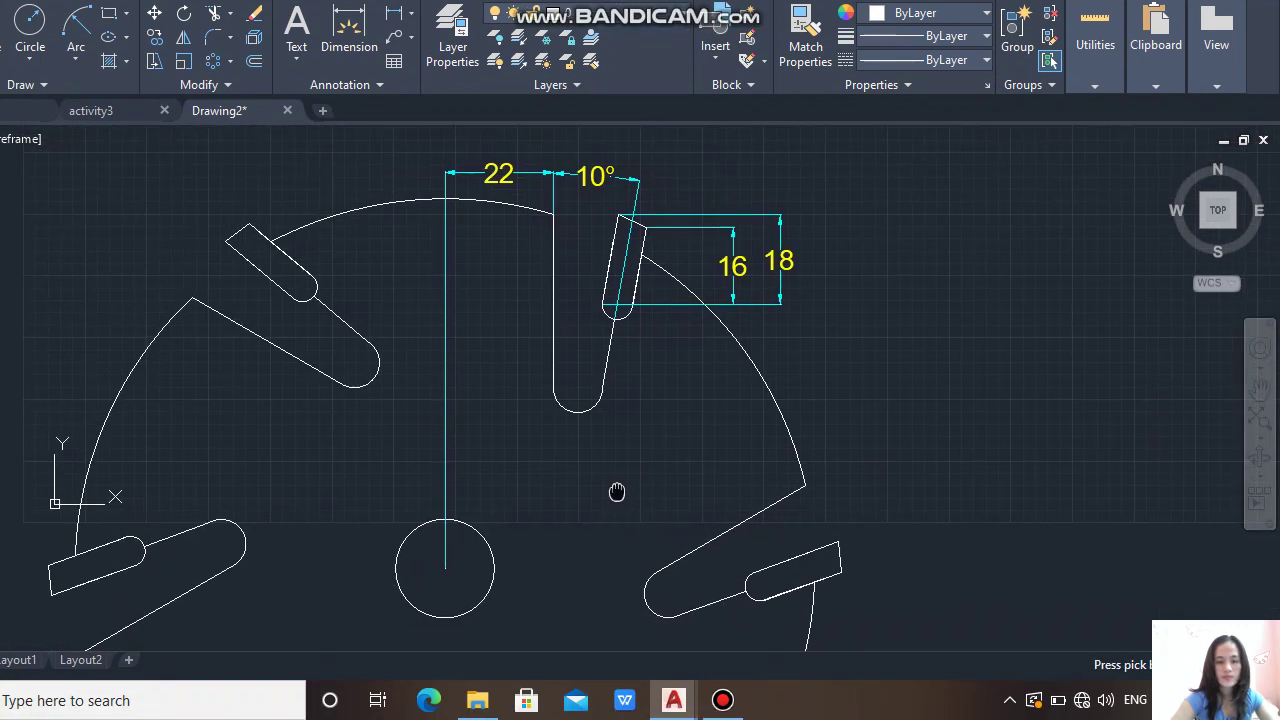
right_click(627, 441)
- Place the linear 17 offset dimension beside the top slot
left_click(664, 457)
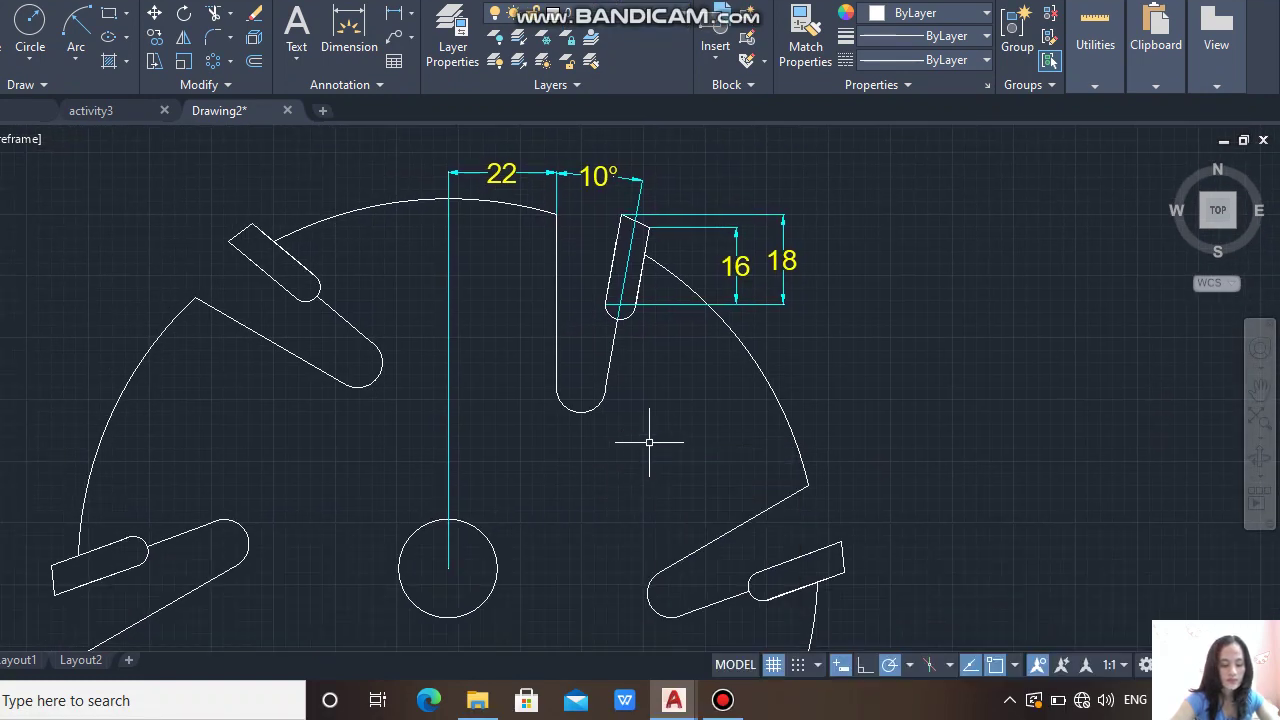
left_click(394, 61)
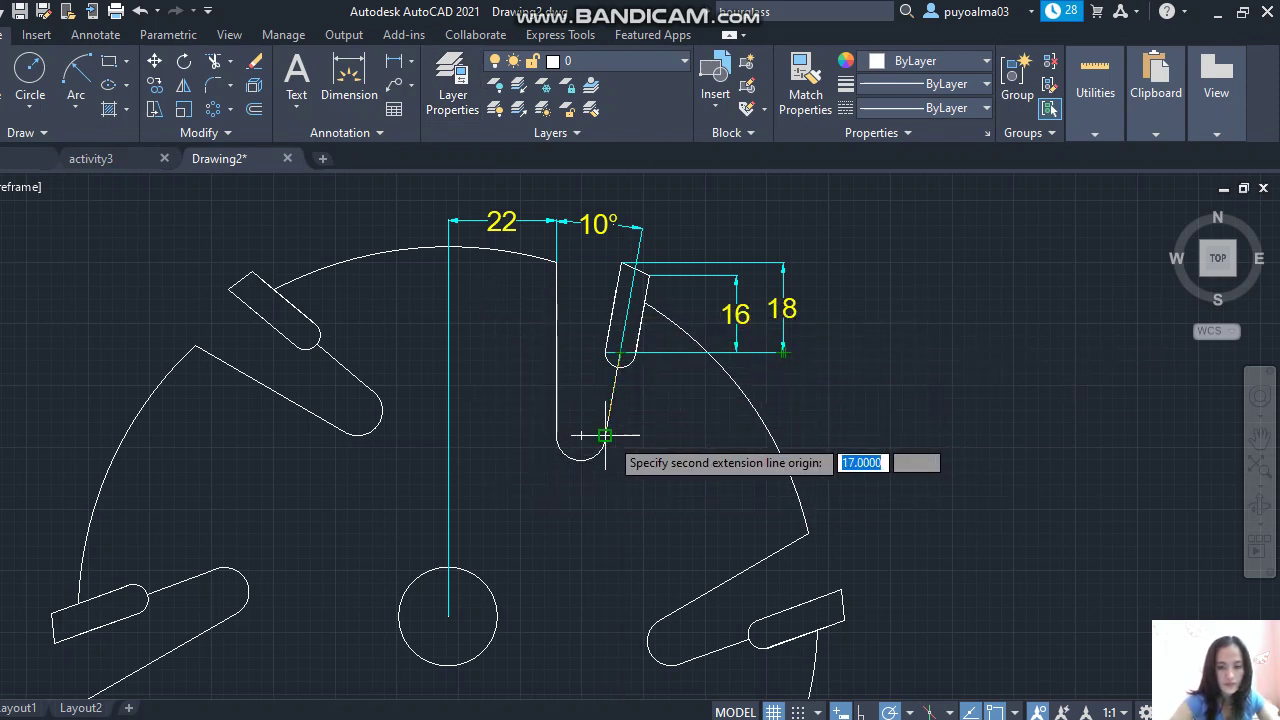
left_click(672, 434)
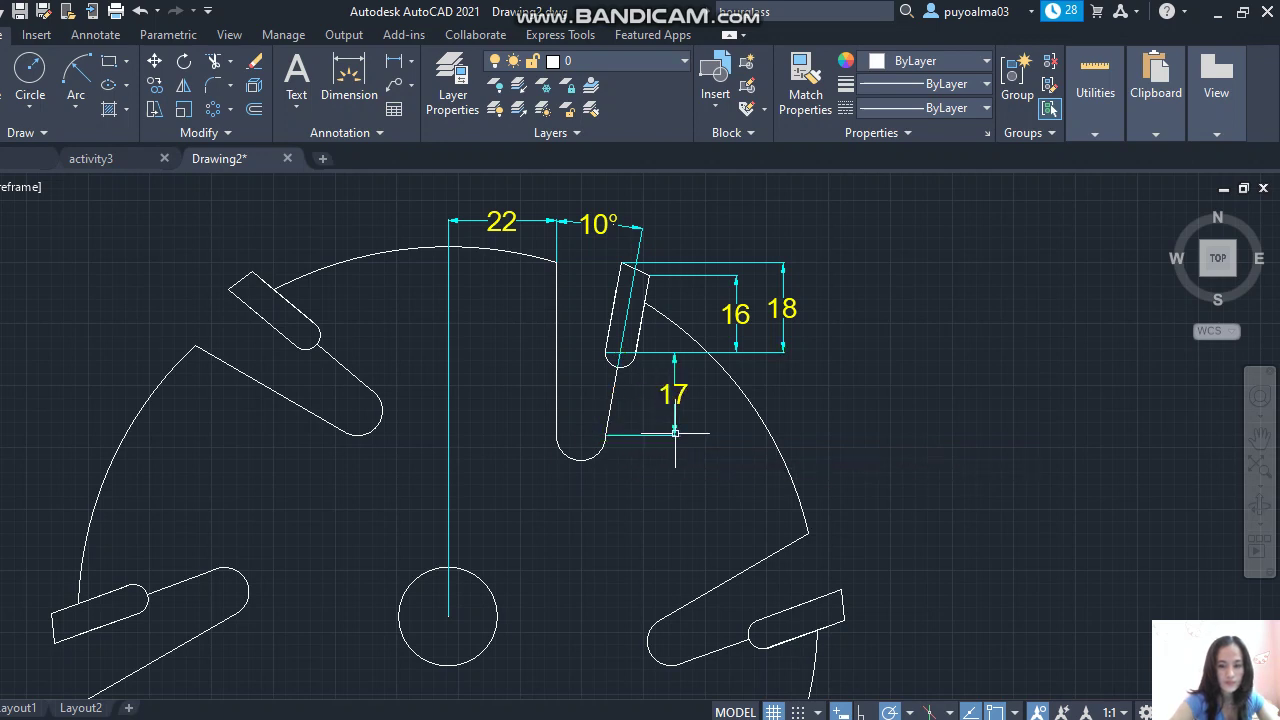
- Add R5 and R3 radius dimensions to the slot's rounded end arcs
left_click(431, 61)
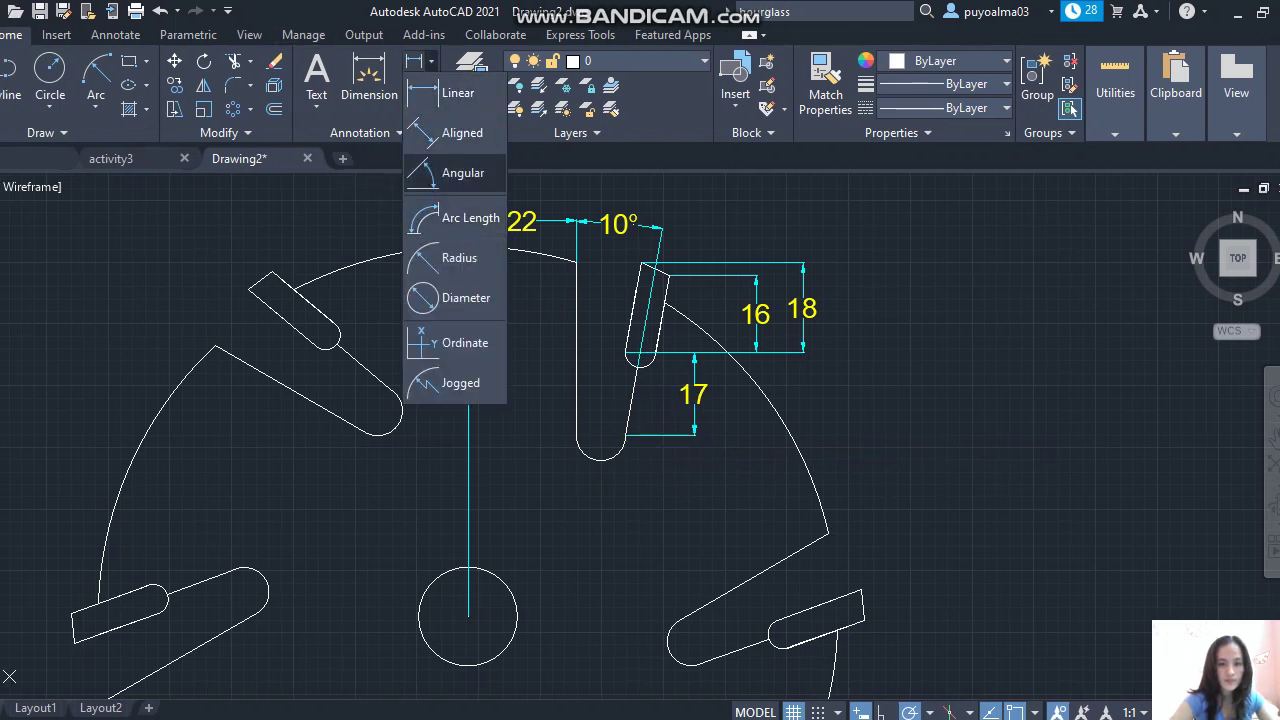
left_click(445, 257)
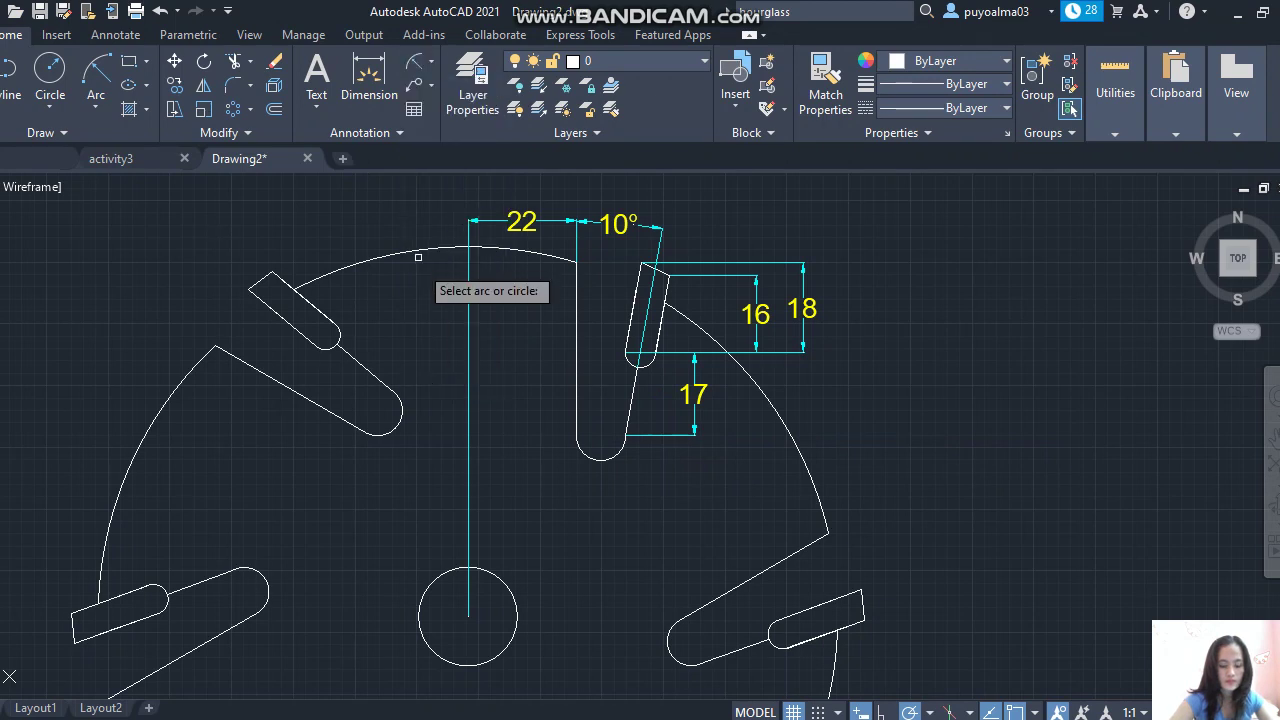
left_click(611, 458)
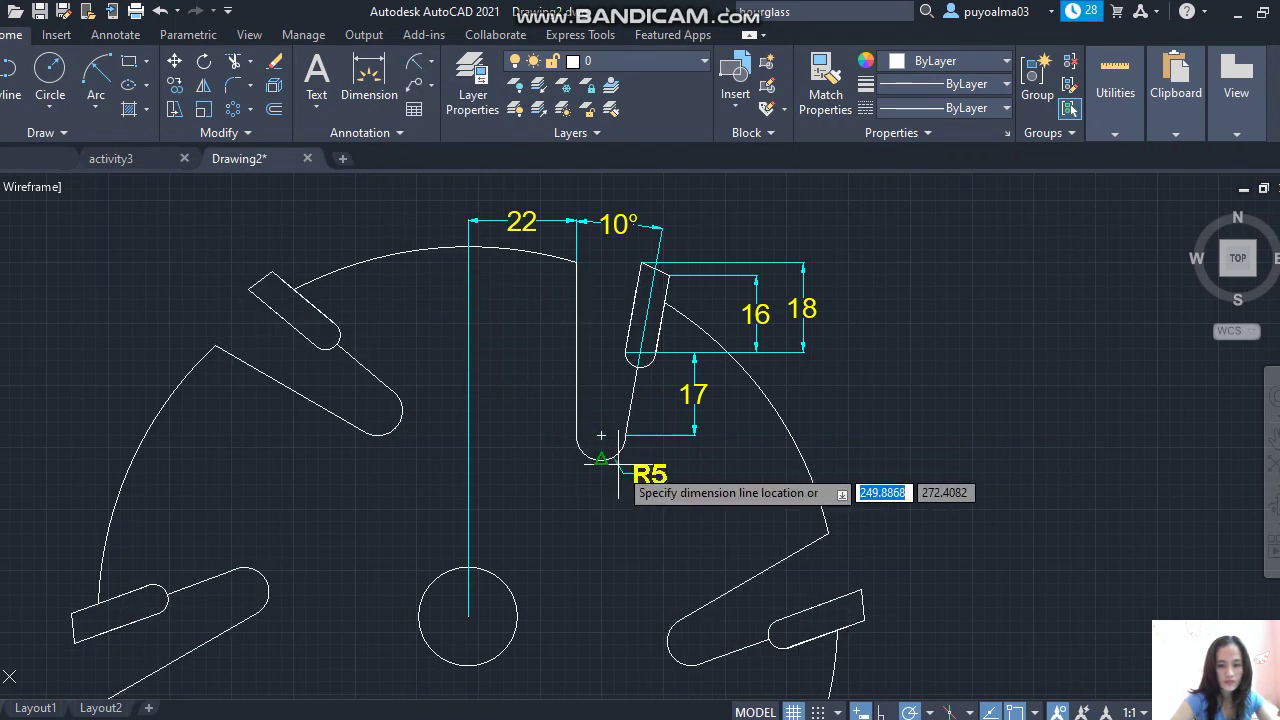
left_click(655, 508)
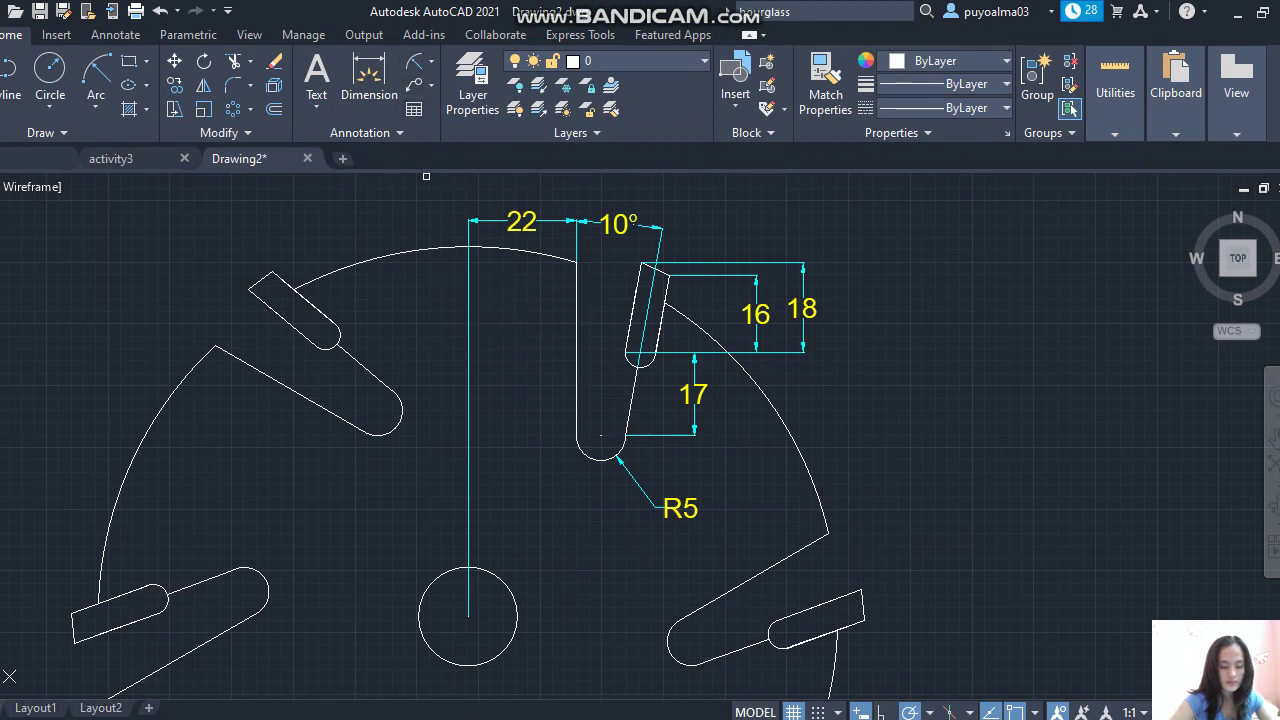
key("Return")
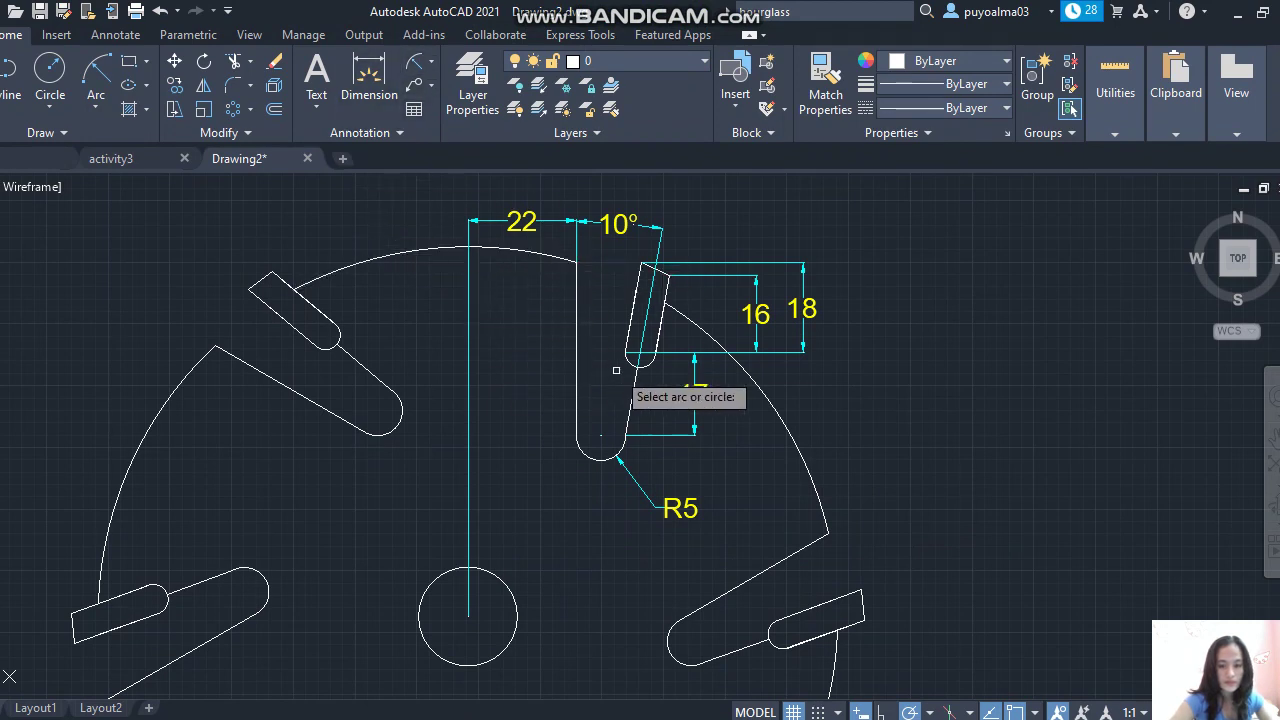
left_click(628, 365)
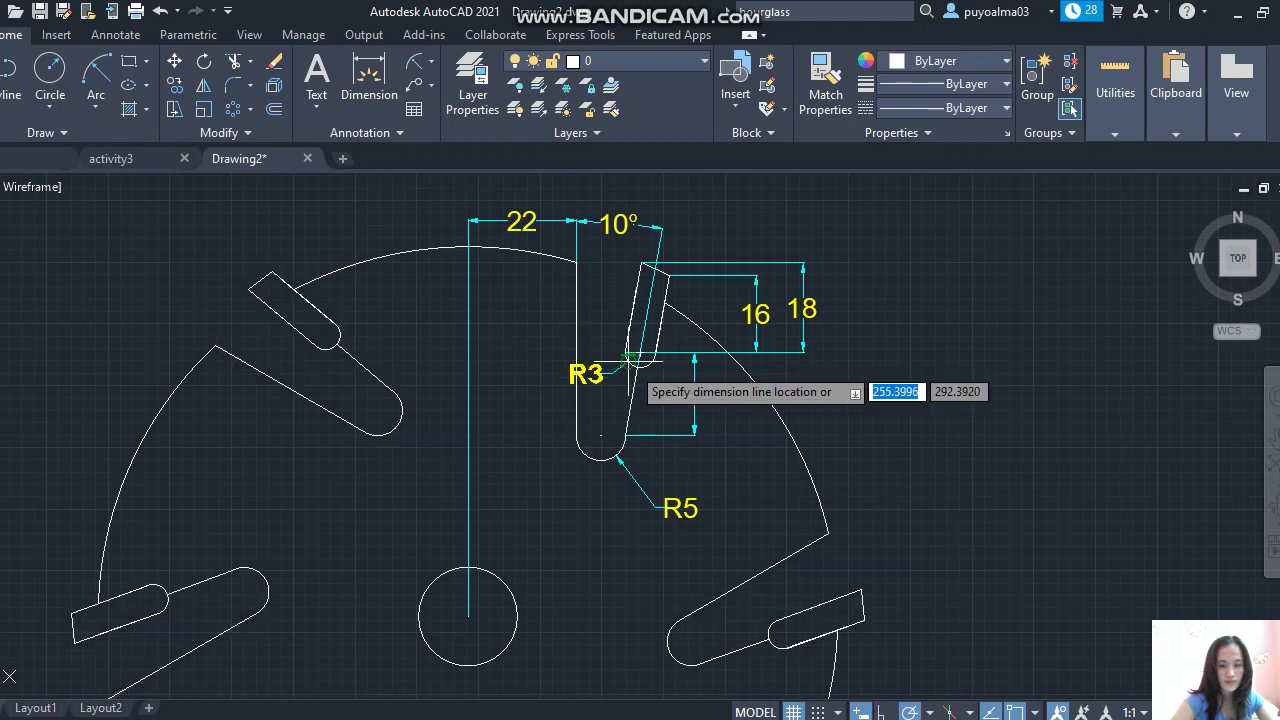
left_click(550, 372)
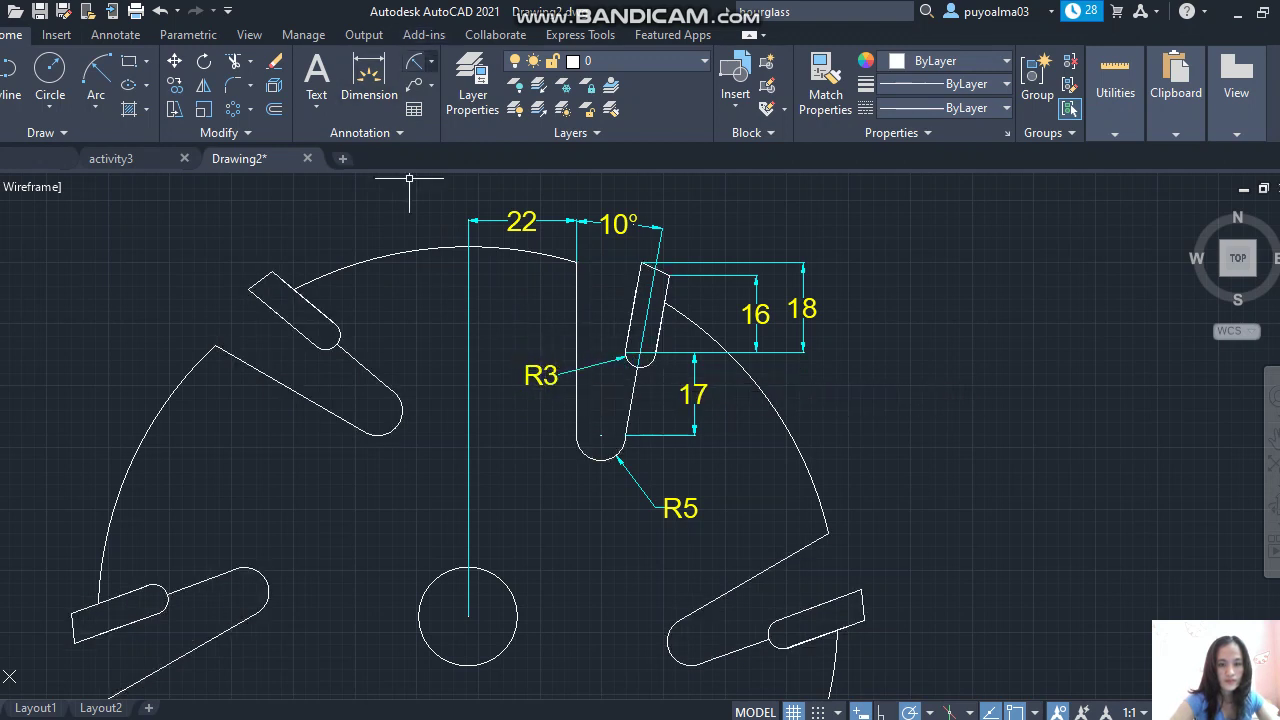
- Dimension the 35 slot length with a linear dimension
left_click(431, 62)
left_click(451, 91)
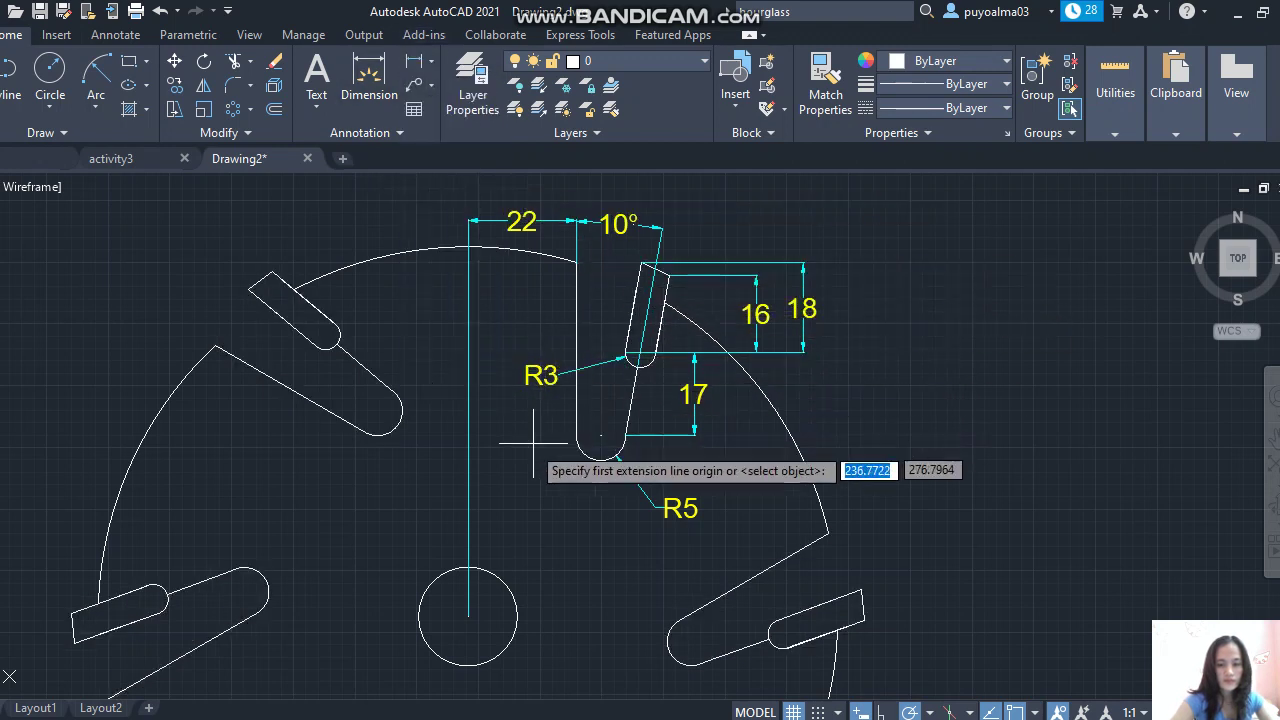
left_click(576, 263)
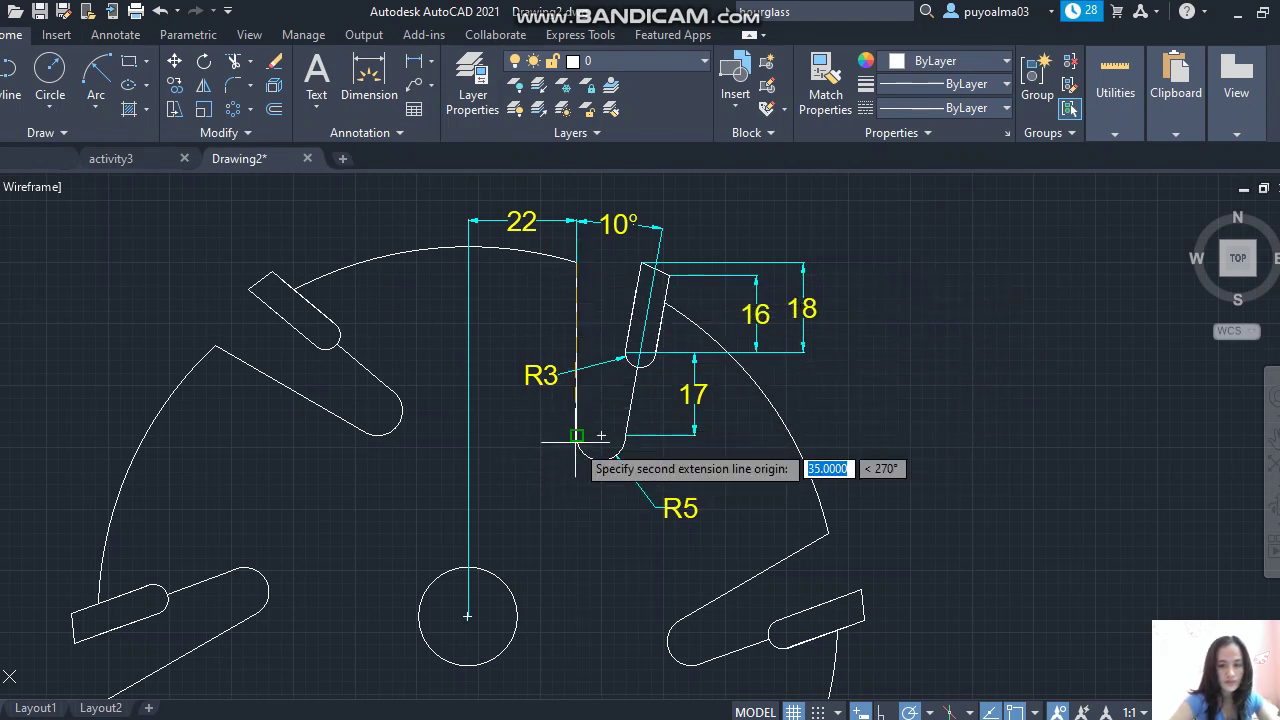
left_click(503, 435)
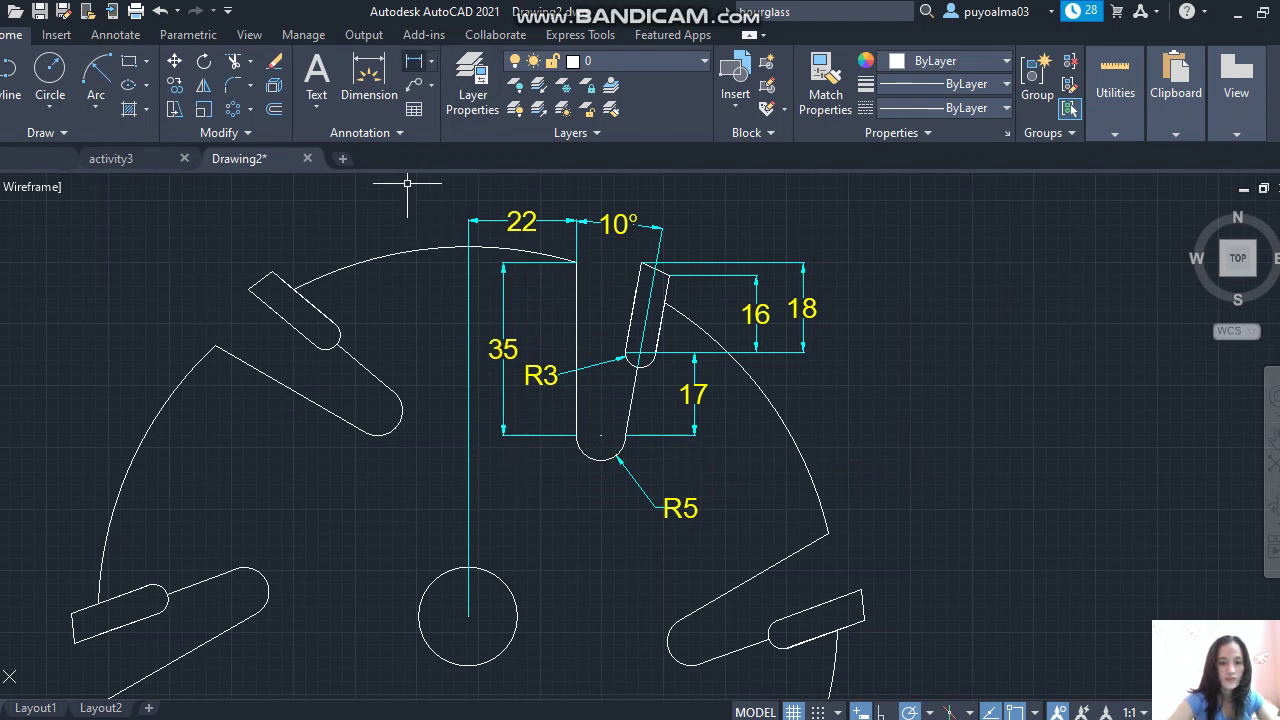
left_click(431, 61)
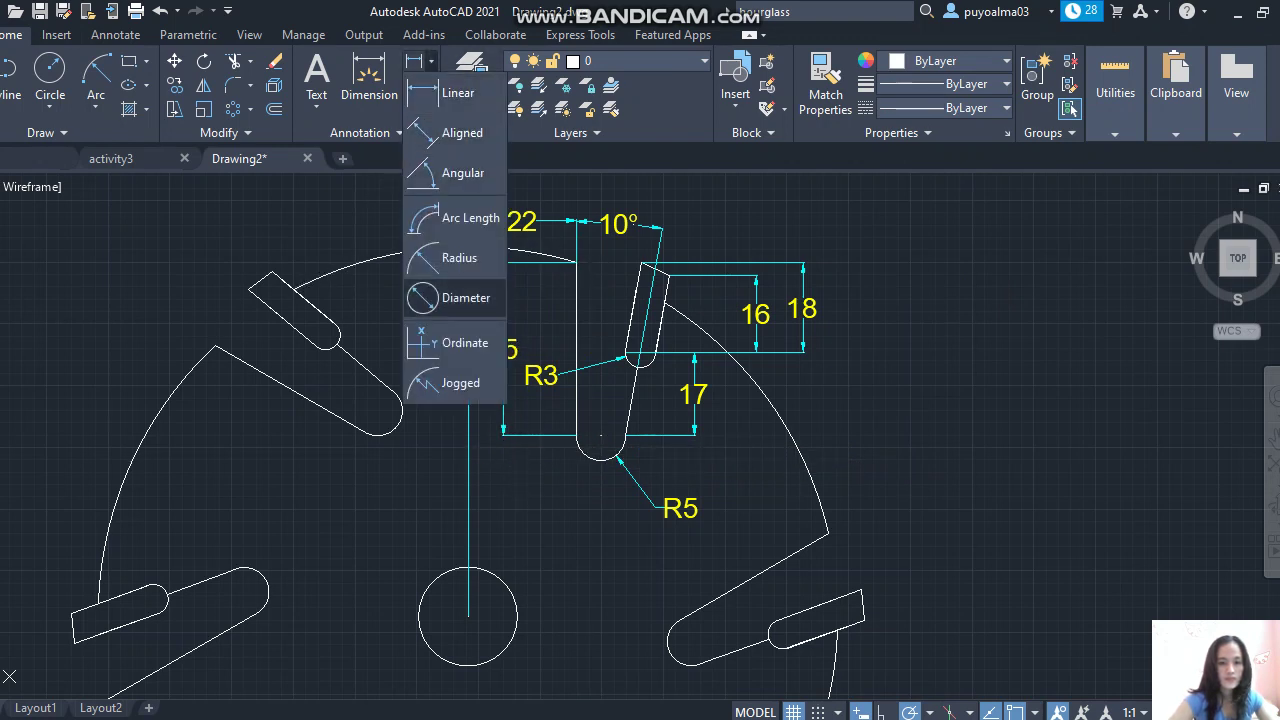
- Add diameter dimensions: Ø150 on the outer circle, Ø10 and Ø20 on the holes
left_click(455, 255)
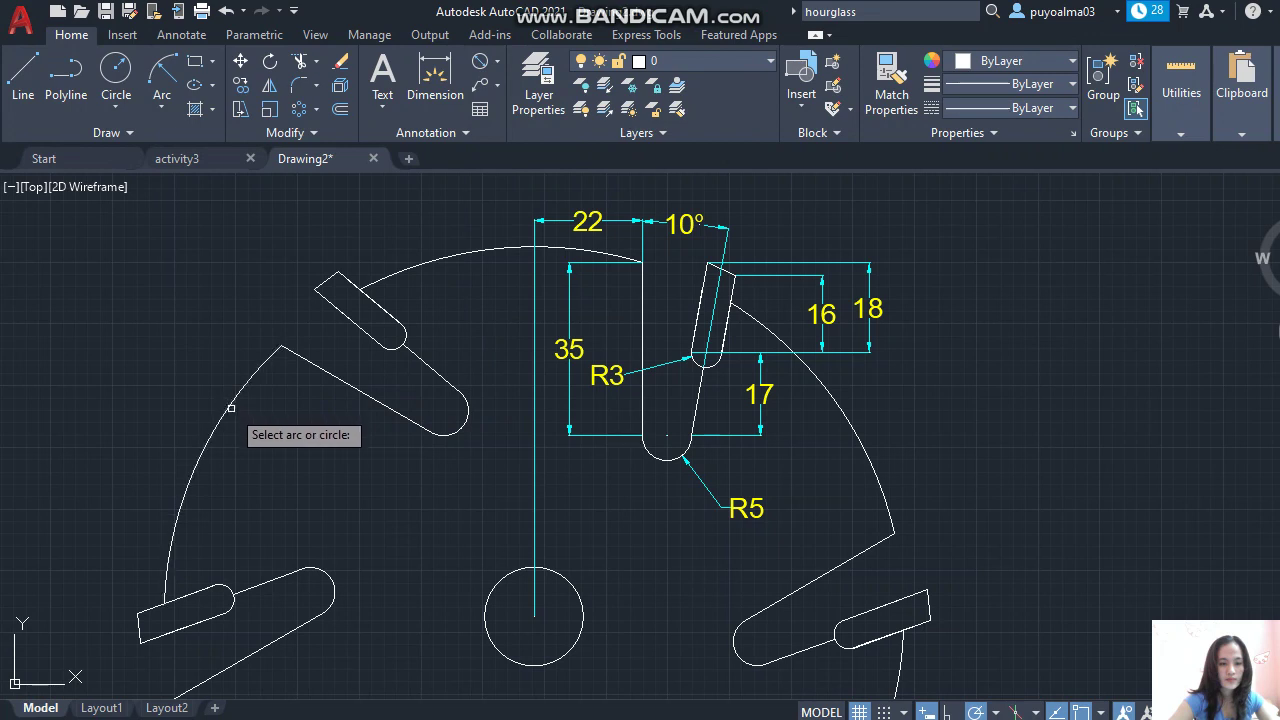
left_click(231, 408)
left_click(185, 392)
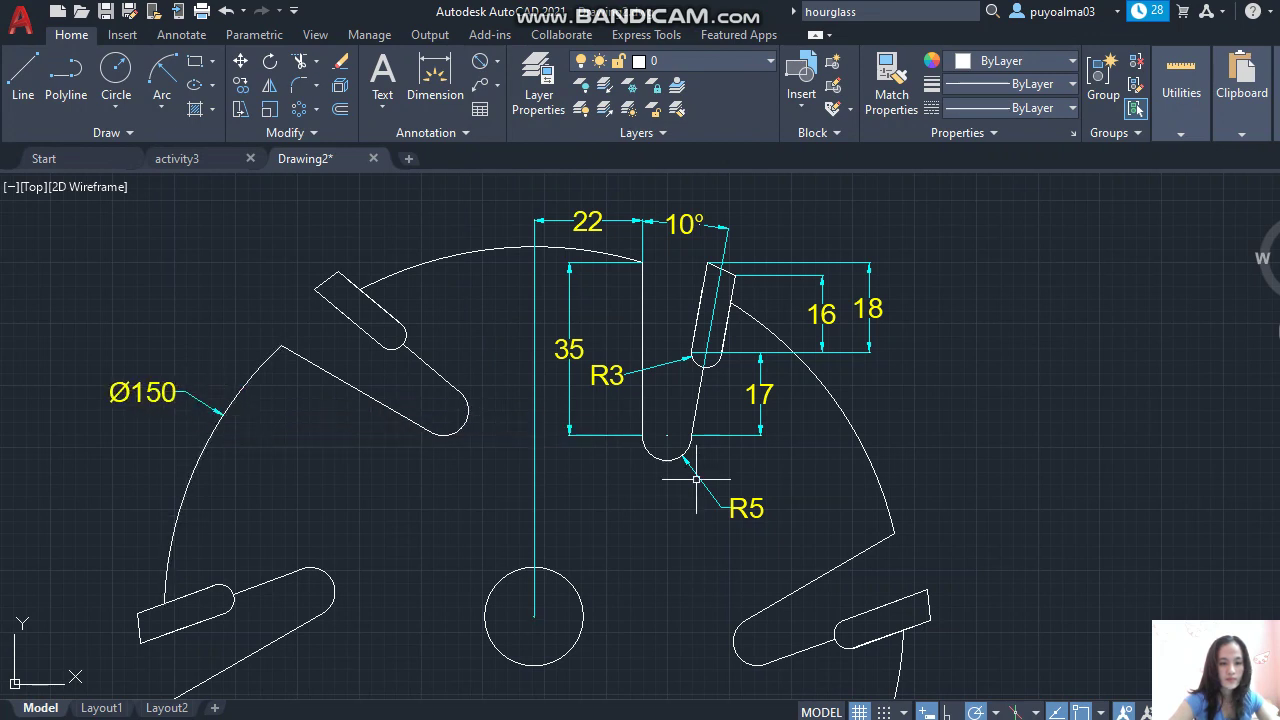
scroll(810, 480, "down", 2)
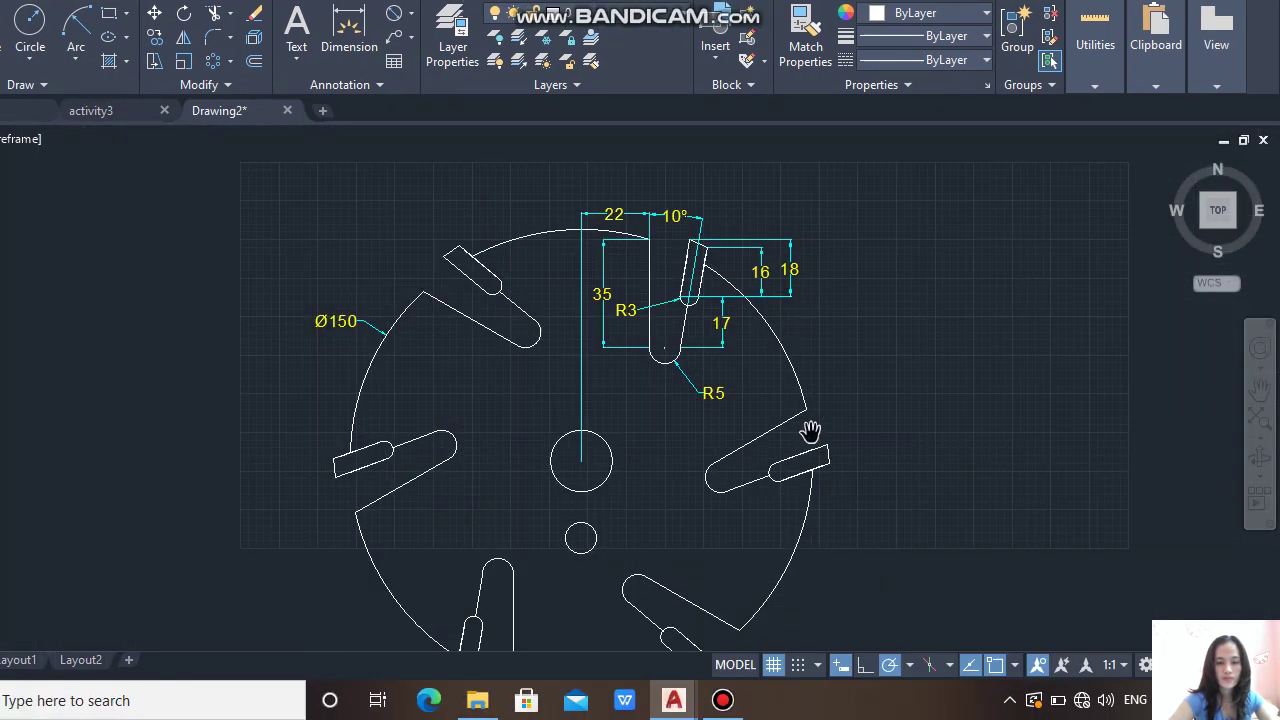
left_click_drag(903, 524, 860, 433)
middle_click_drag(860, 433, 861, 470)
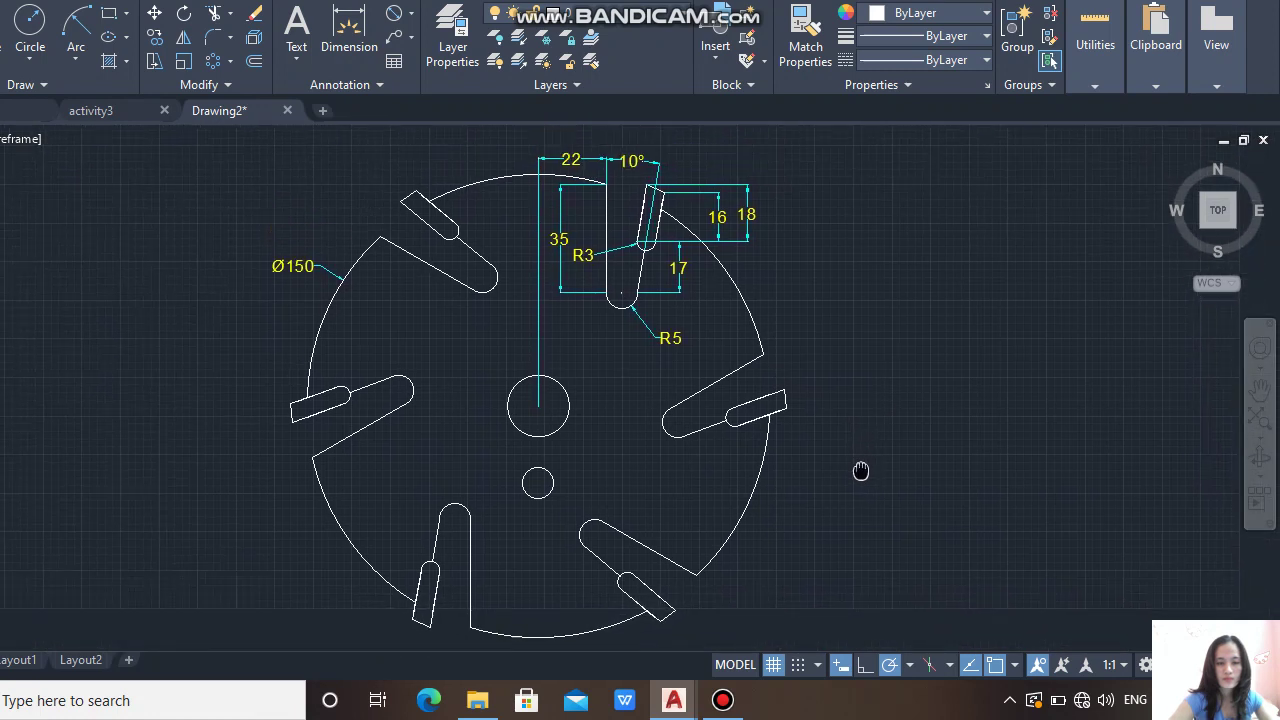
right_click(888, 390)
left_click(899, 405)
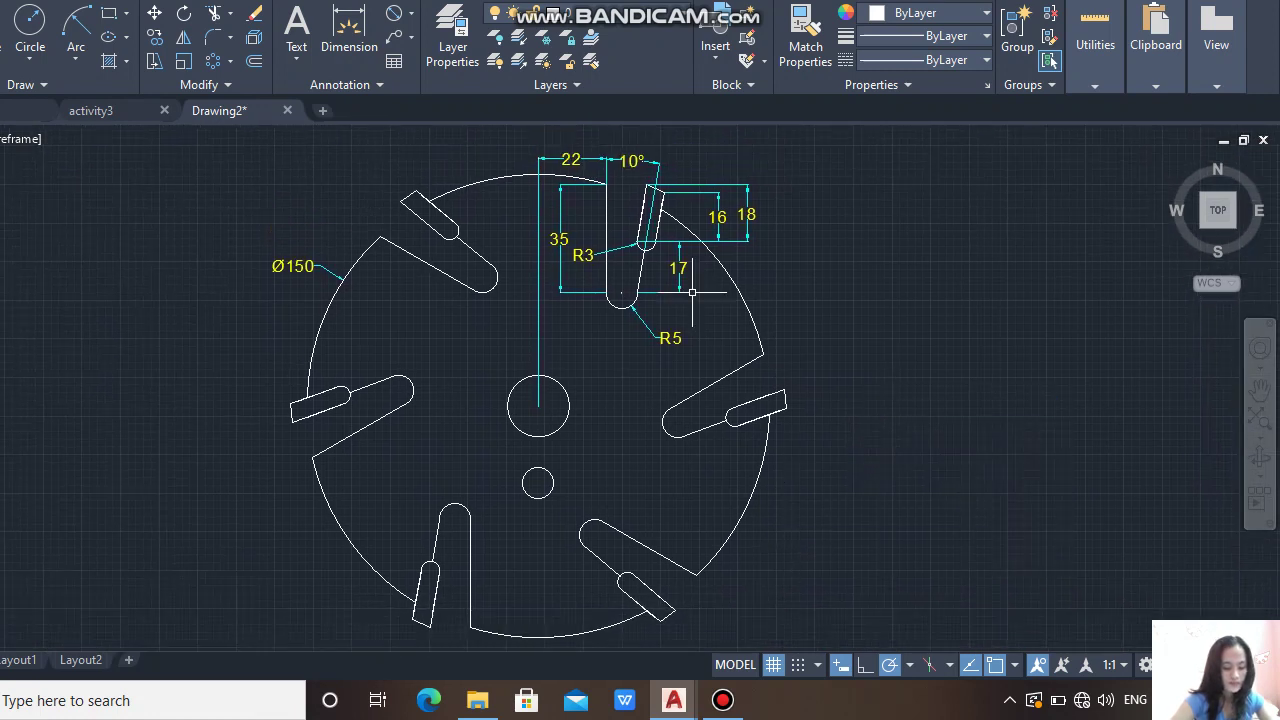
left_click(537, 484)
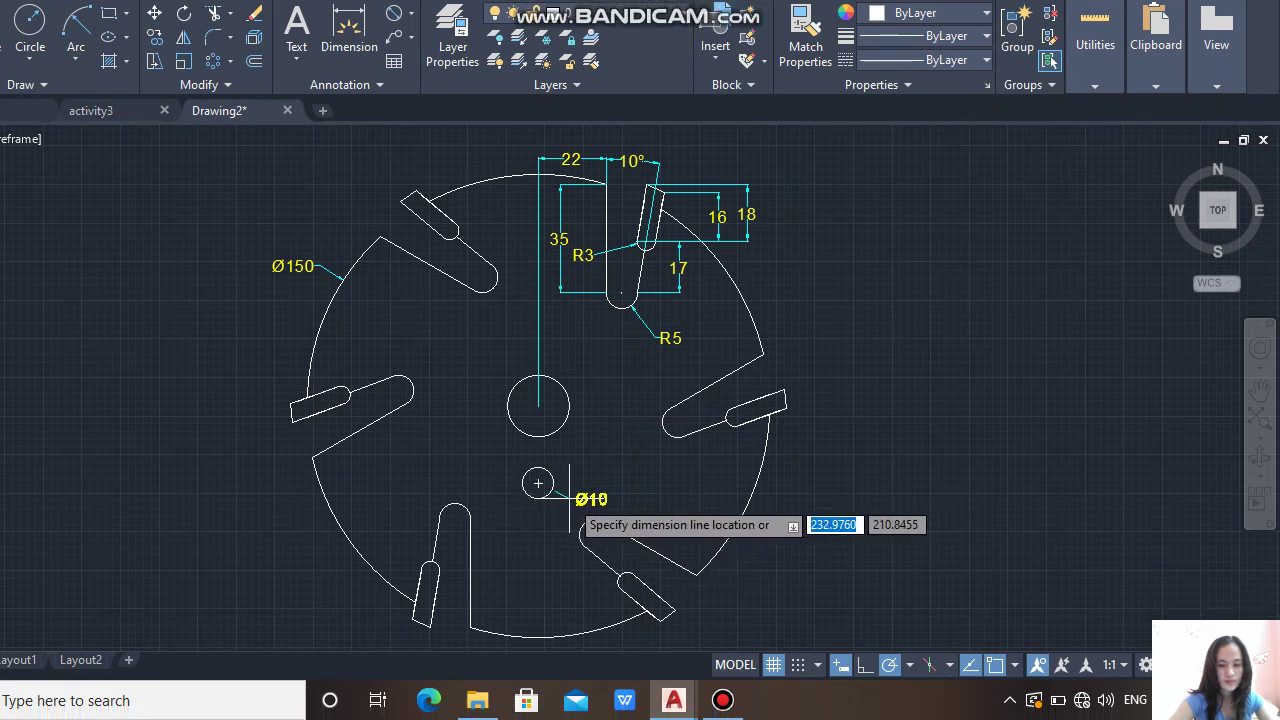
left_click(569, 497)
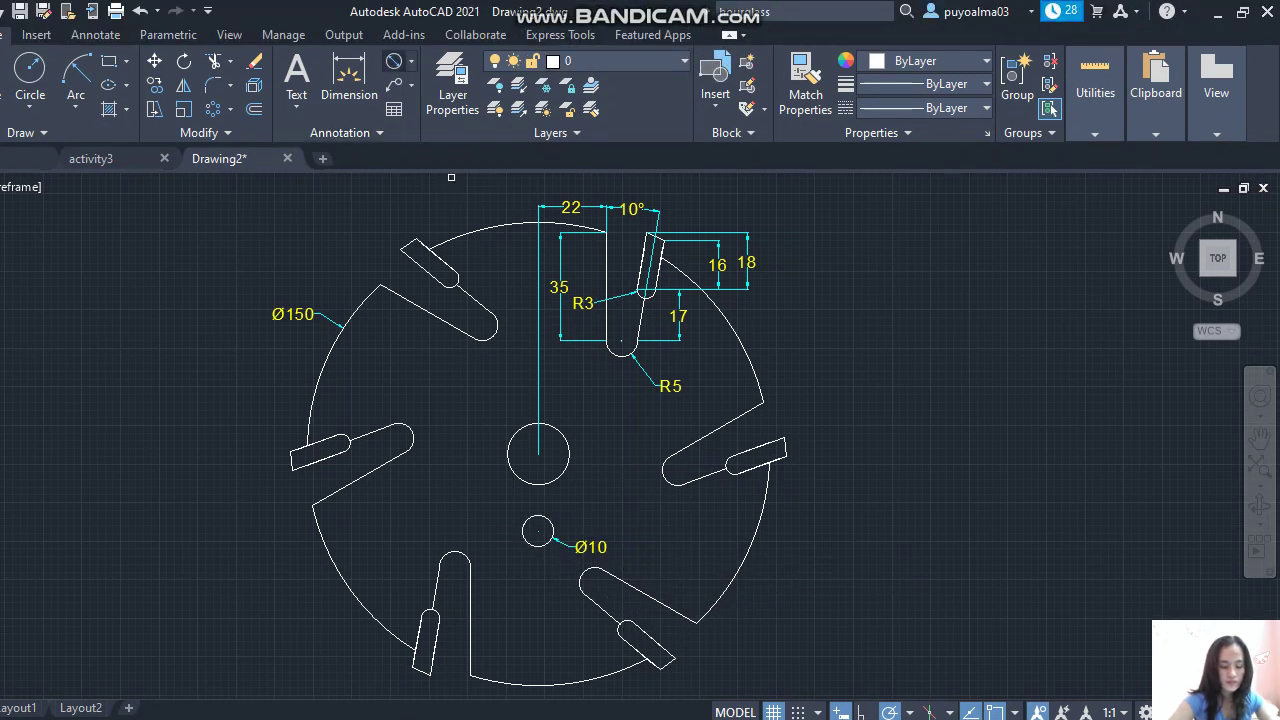
left_click(558, 430)
left_click(569, 413)
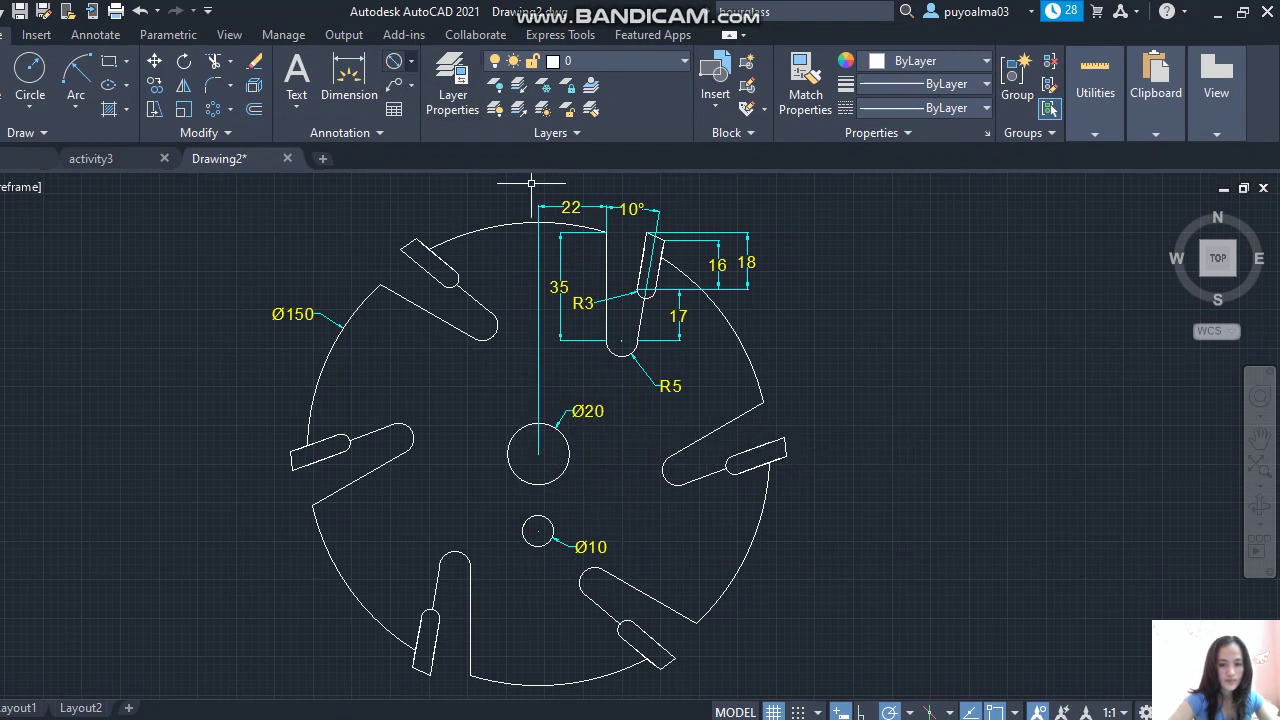
- Add a linear 25 dimension between the central and small hole centres
left_click(410, 61)
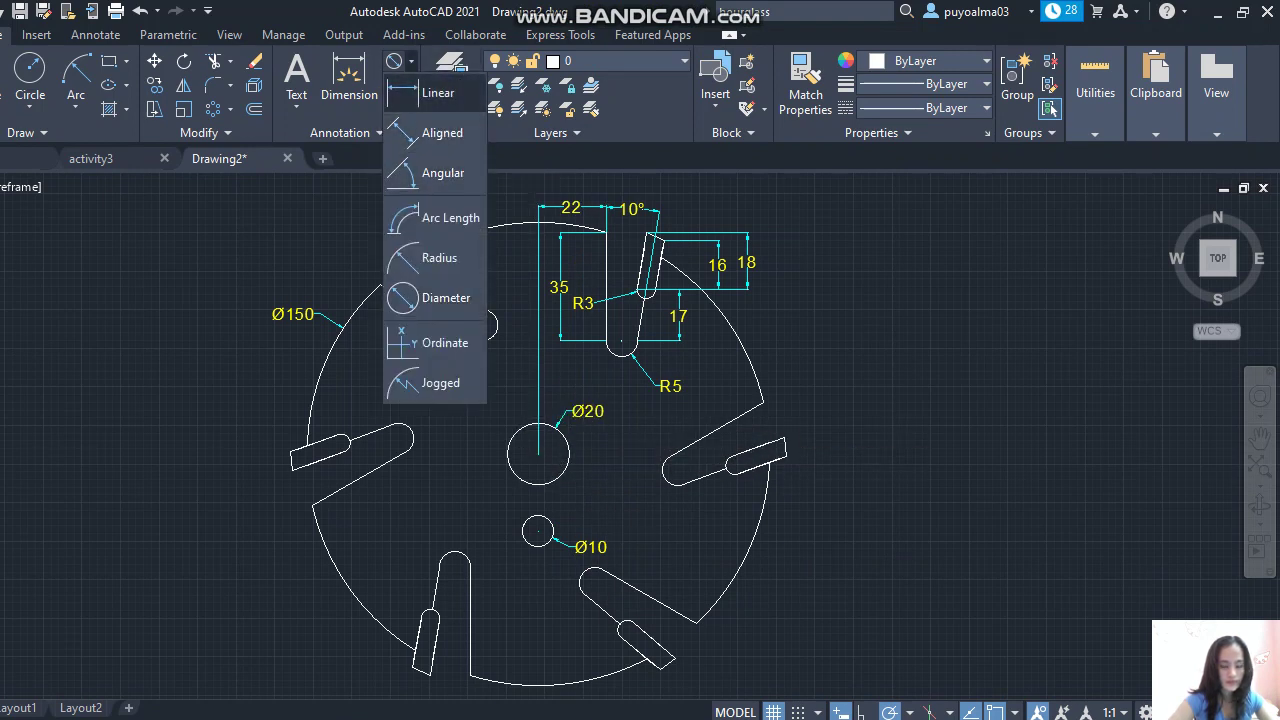
left_click(430, 92)
left_click(538, 455)
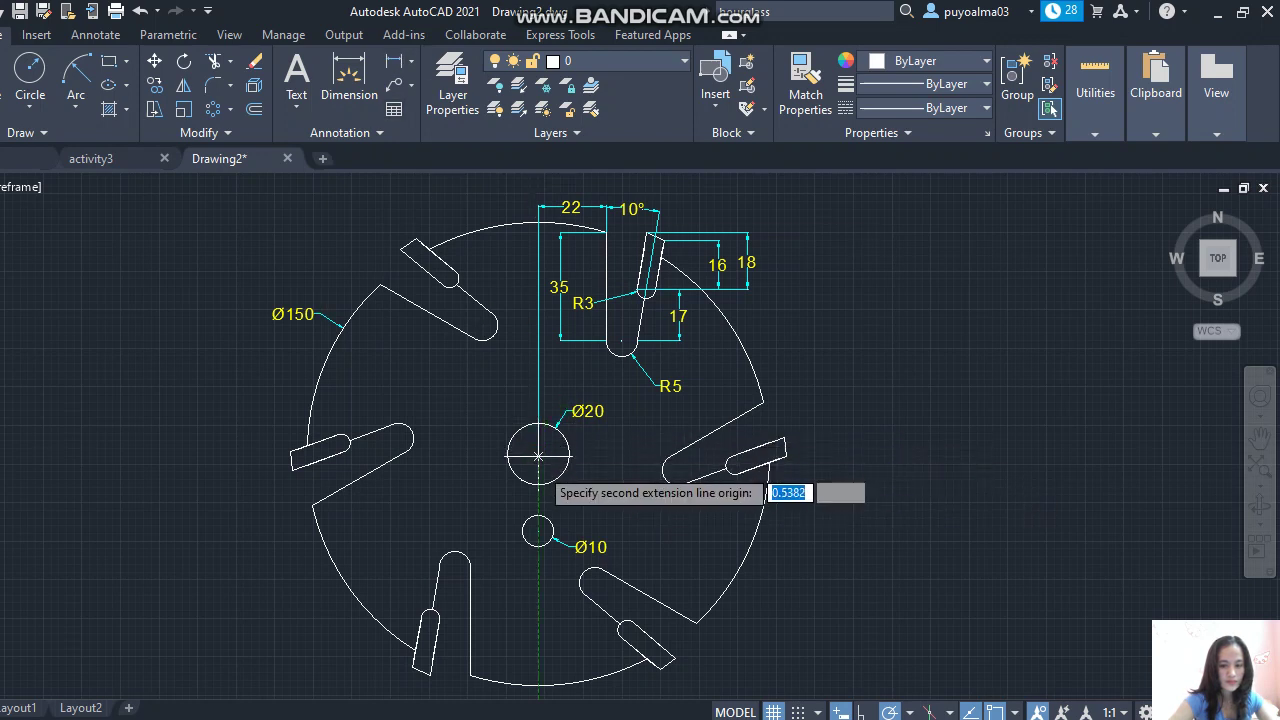
left_click(538, 530)
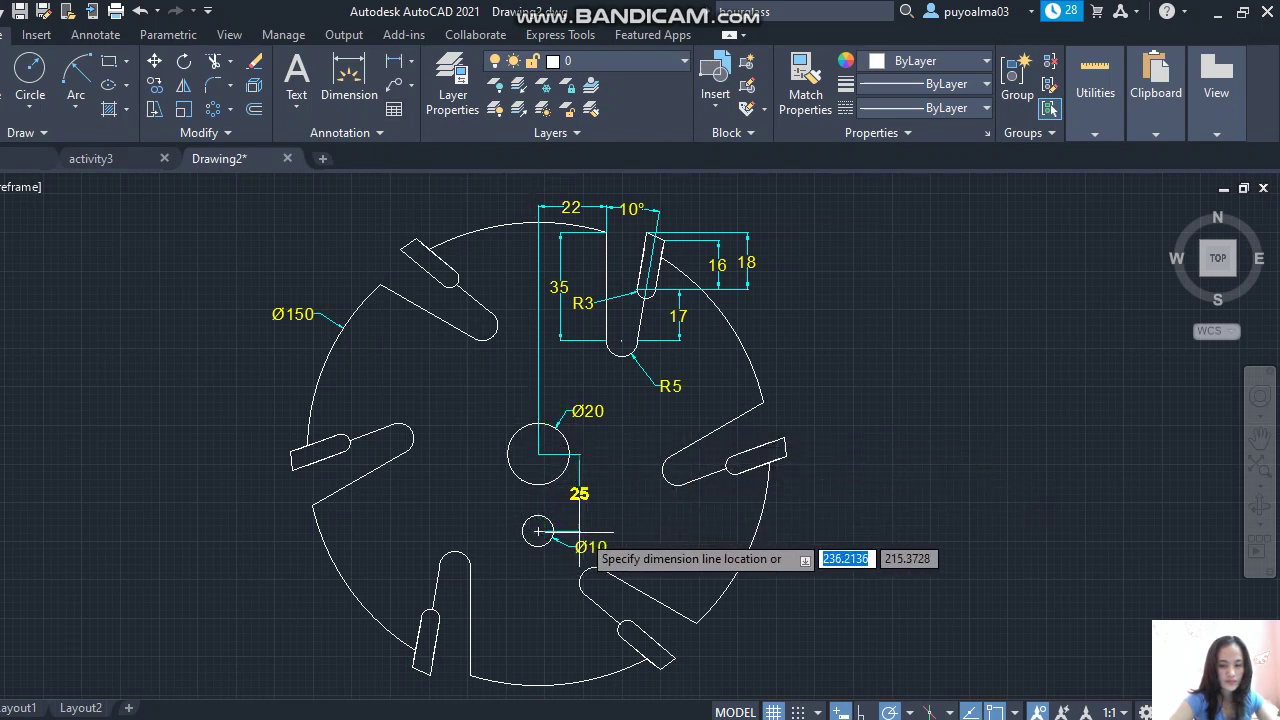
left_click(634, 523)
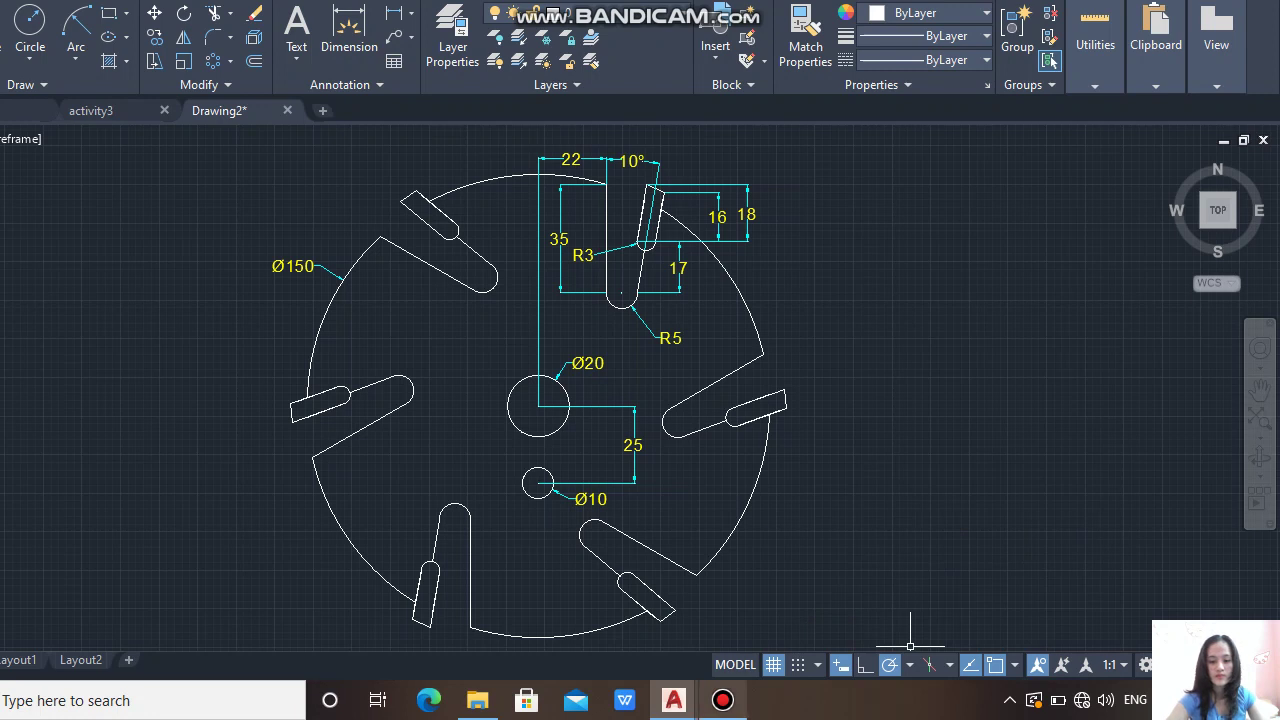
- Open the Bandicam main window from its taskbar icon
mouse_move(722, 700)
left_click(720, 580)
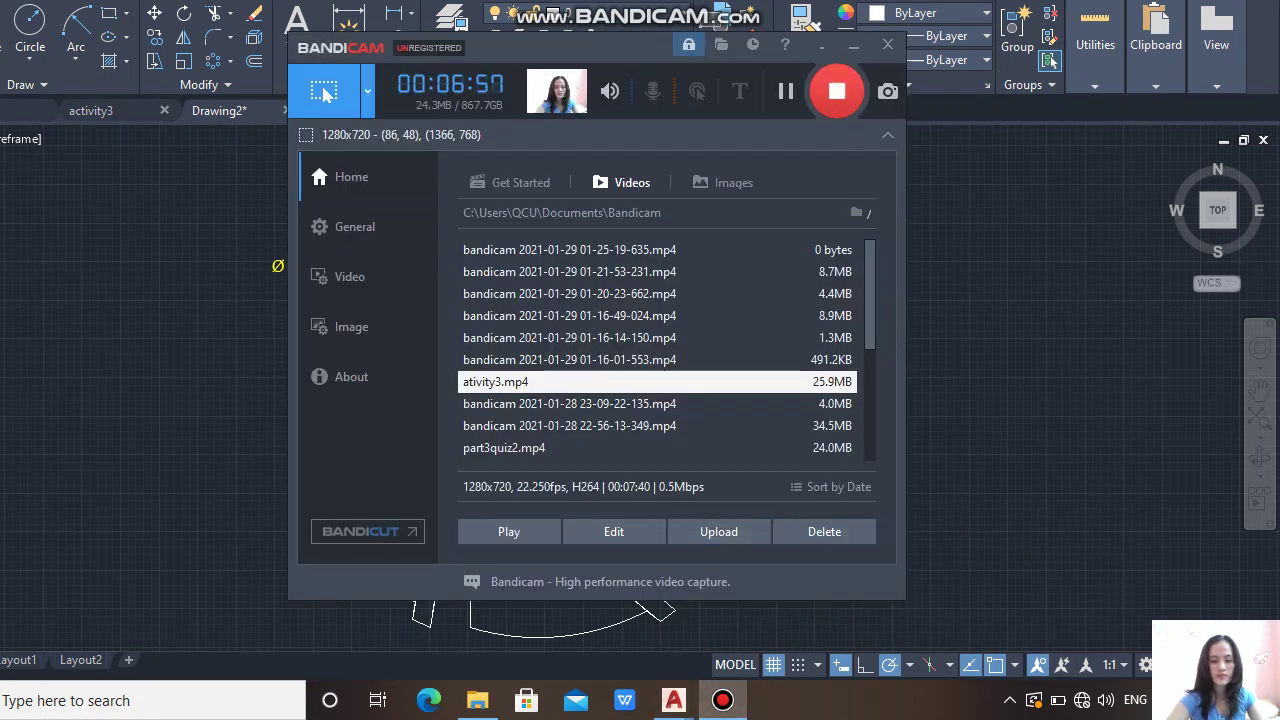